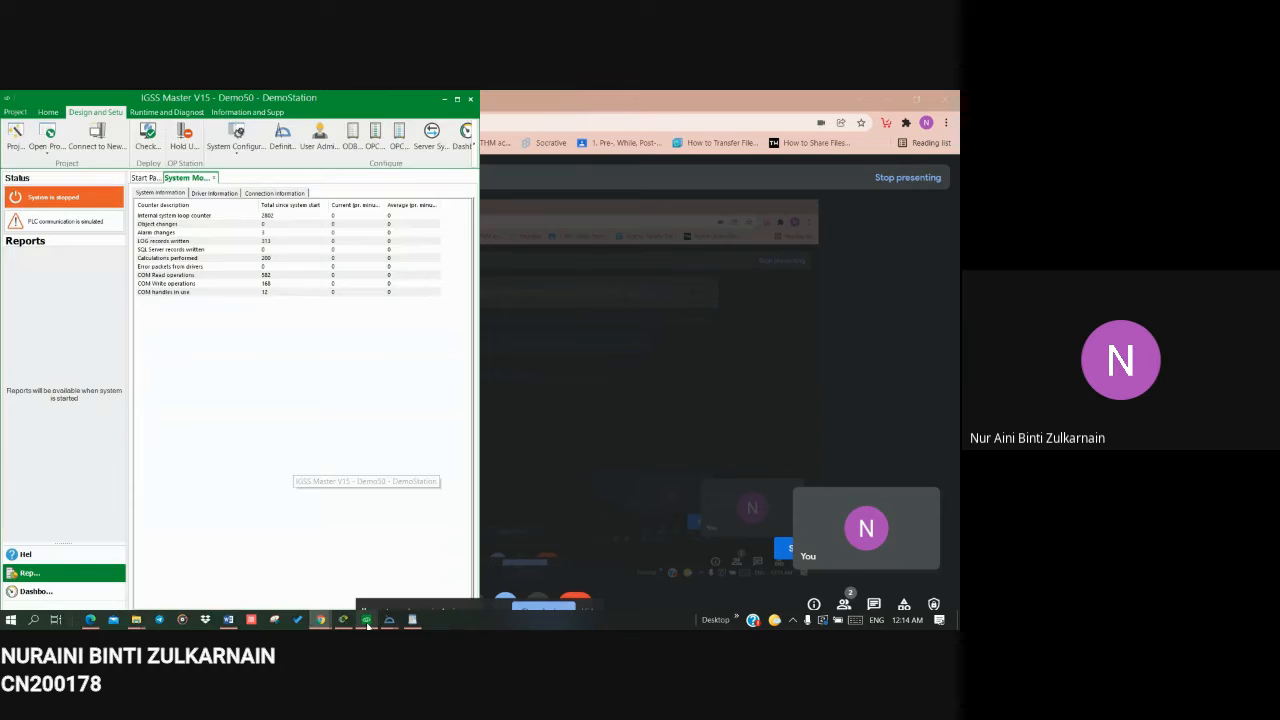
Step: Switch to the IGSS Definition window showing the Training diagram
{"action": "left_click", "coordinate": [368, 622]}
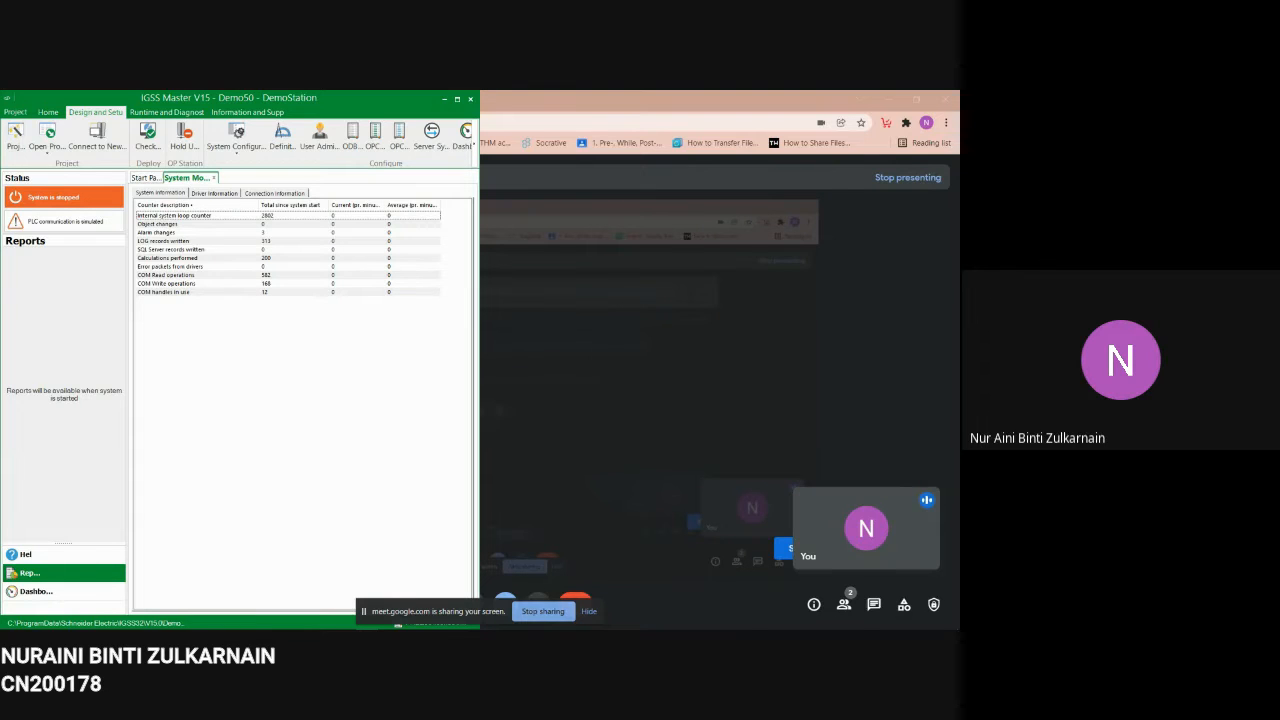
{"action": "mouse_move", "coordinate": [480, 625]}
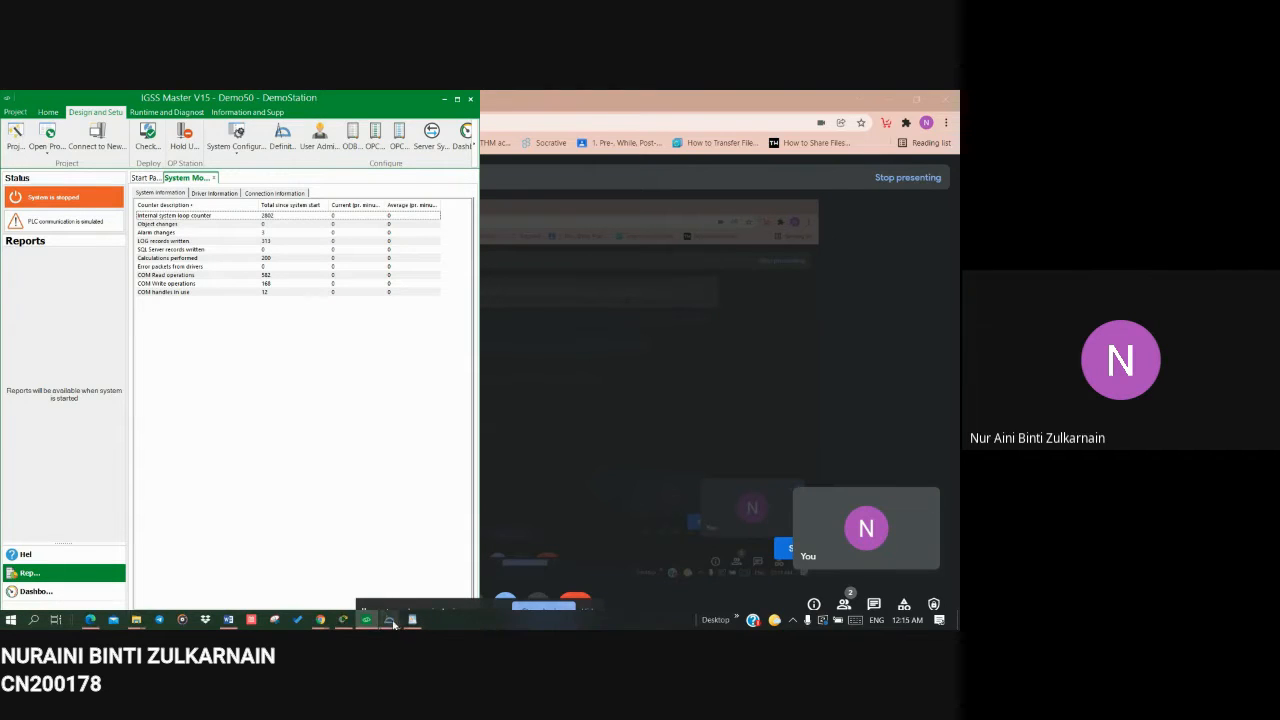
{"action": "mouse_move", "coordinate": [393, 622]}
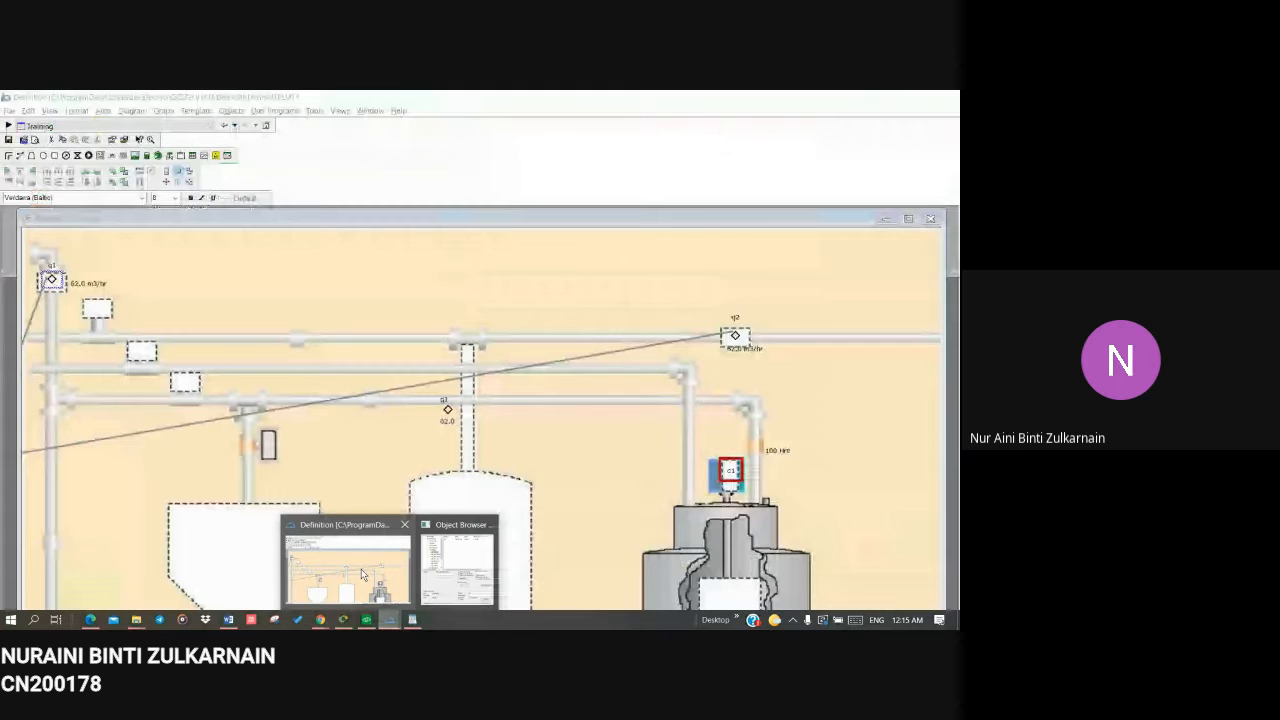
{"action": "left_click", "coordinate": [363, 574]}
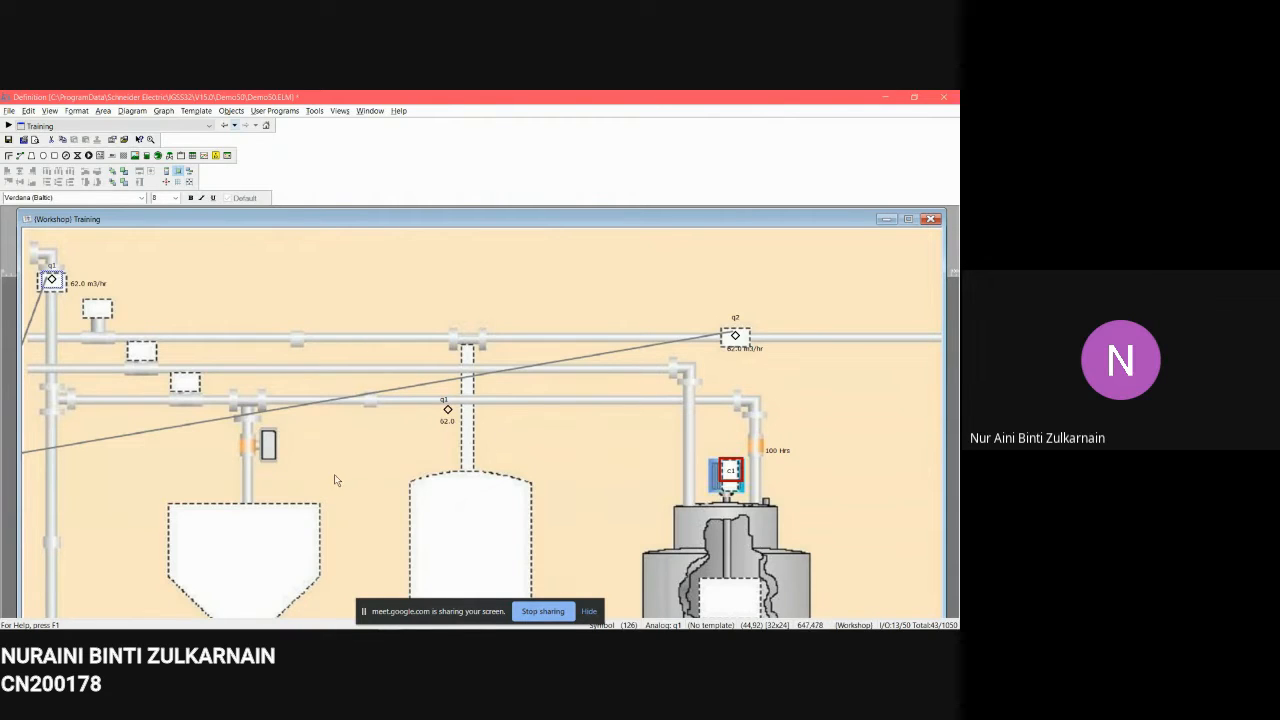
Step: Open the Training diagram's properties and close the dialog with OK
{"action": "left_click", "coordinate": [133, 111]}
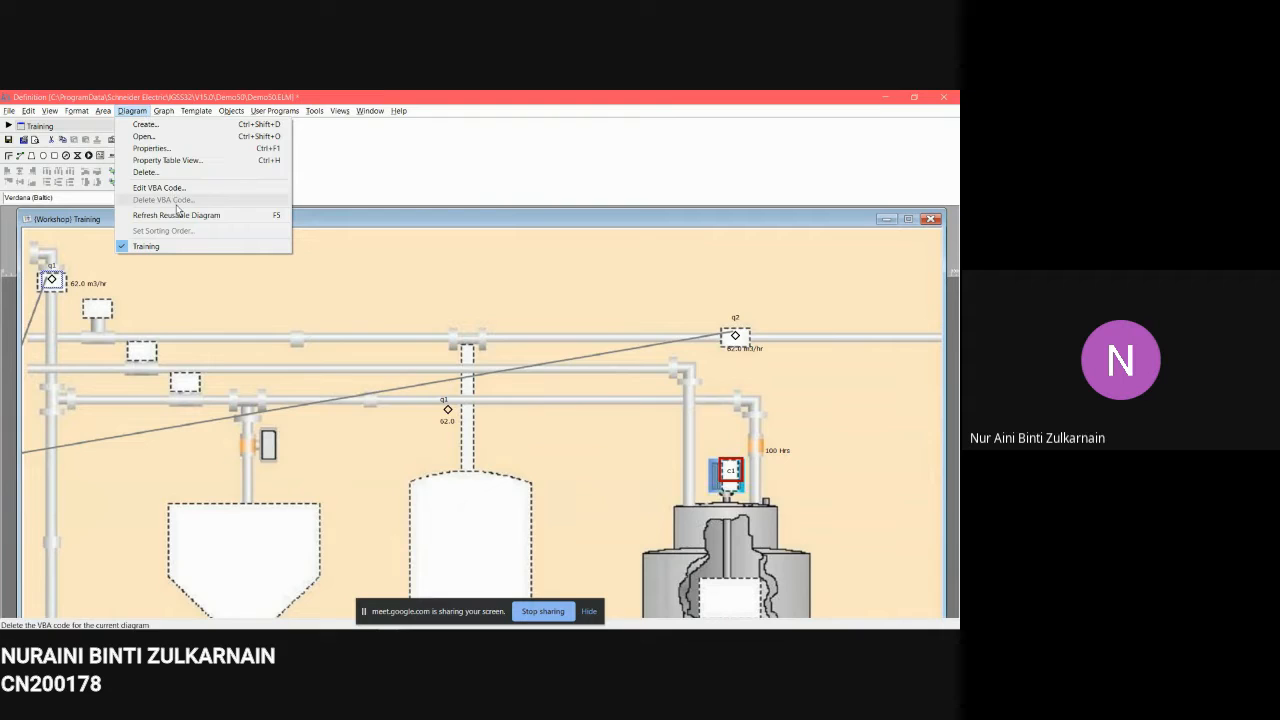
{"action": "left_click", "coordinate": [209, 157]}
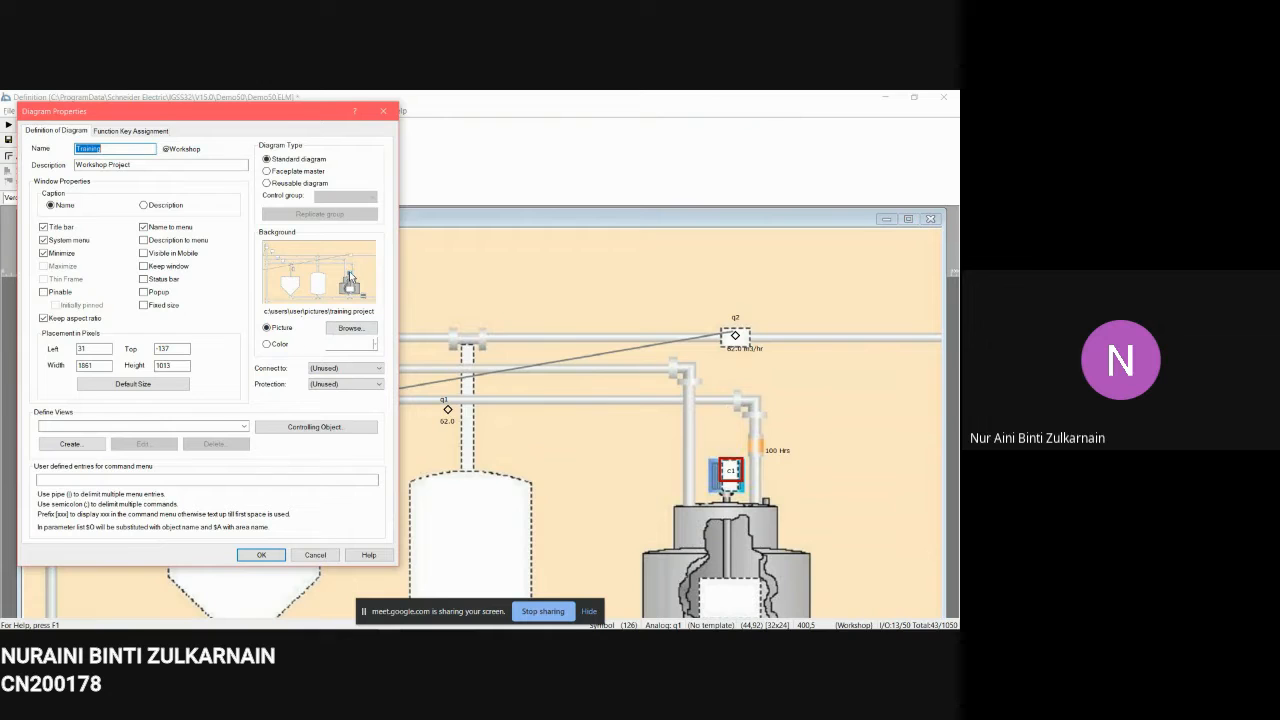
{"action": "left_click", "coordinate": [268, 558]}
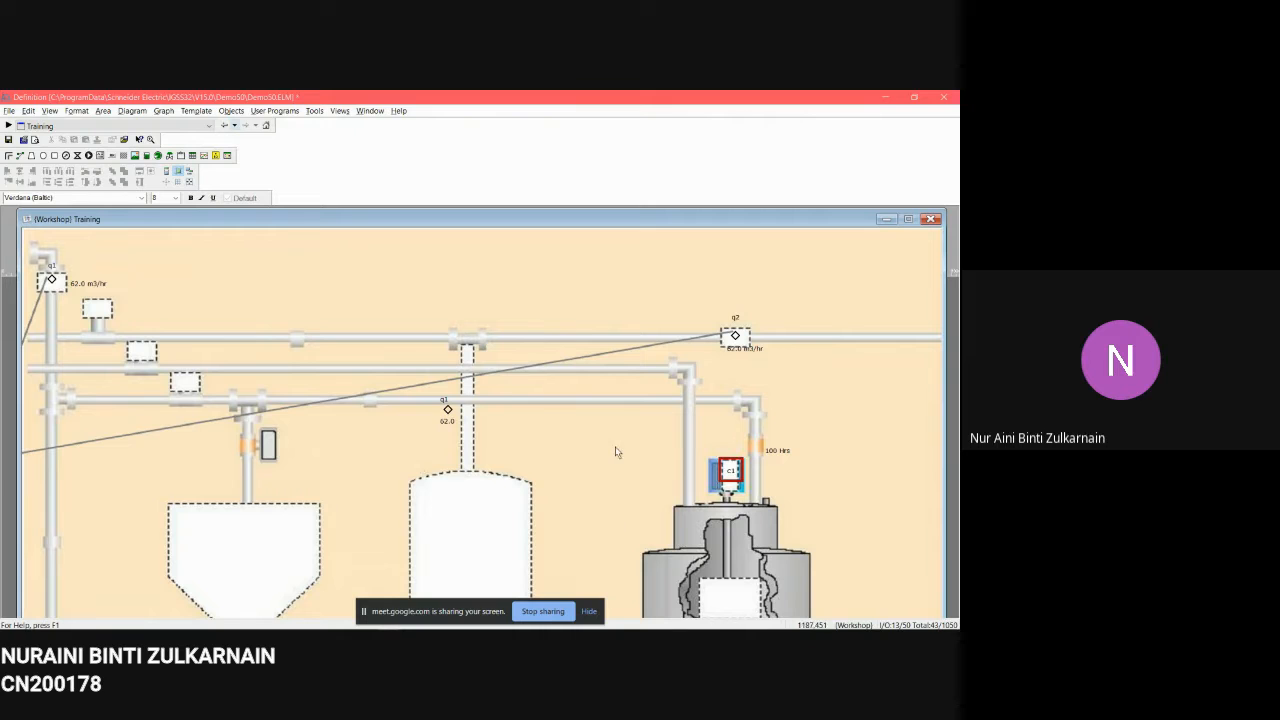
Step: Scroll through the Training diagram to examine its pipes, tanks and object symbols
{"action": "scroll", "coordinate": [489, 505], "scroll_direction": "down", "scroll_amount": 2}
{"action": "scroll", "coordinate": [507, 491], "scroll_direction": "down", "scroll_amount": 3}
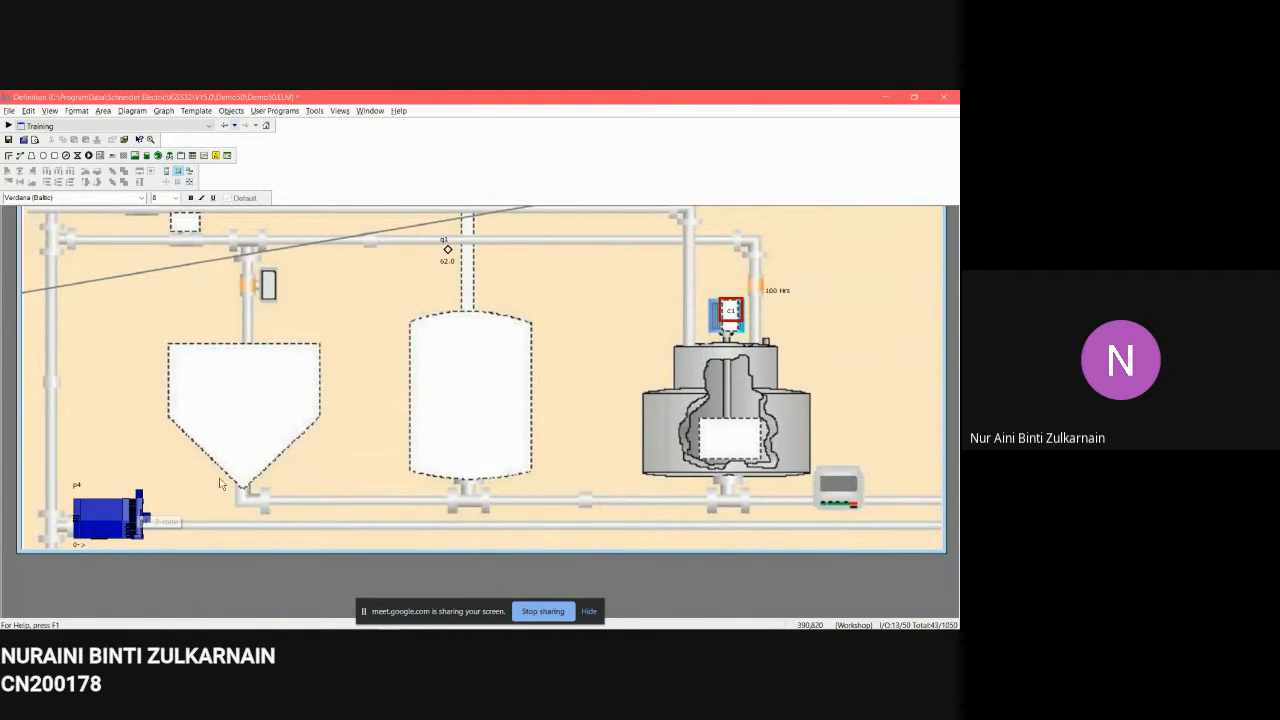
{"action": "scroll", "coordinate": [326, 508], "scroll_direction": "down", "scroll_amount": 1}
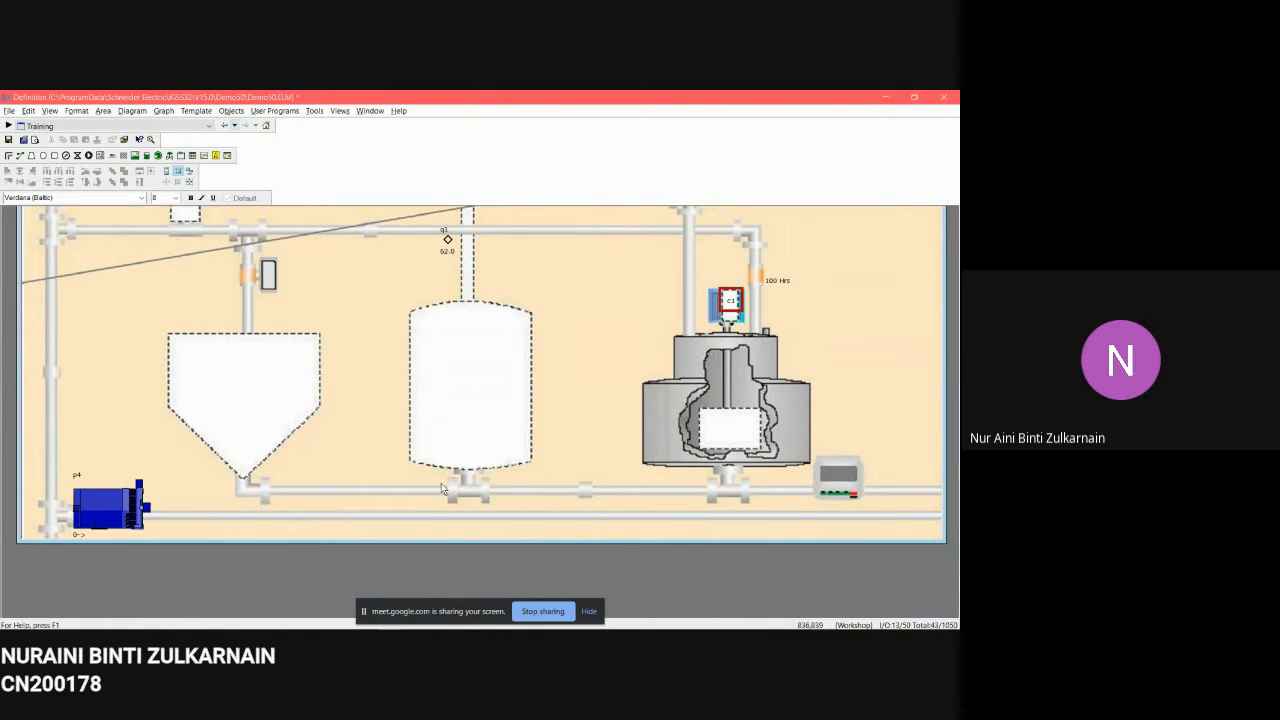
{"action": "mouse_move", "coordinate": [433, 619]}
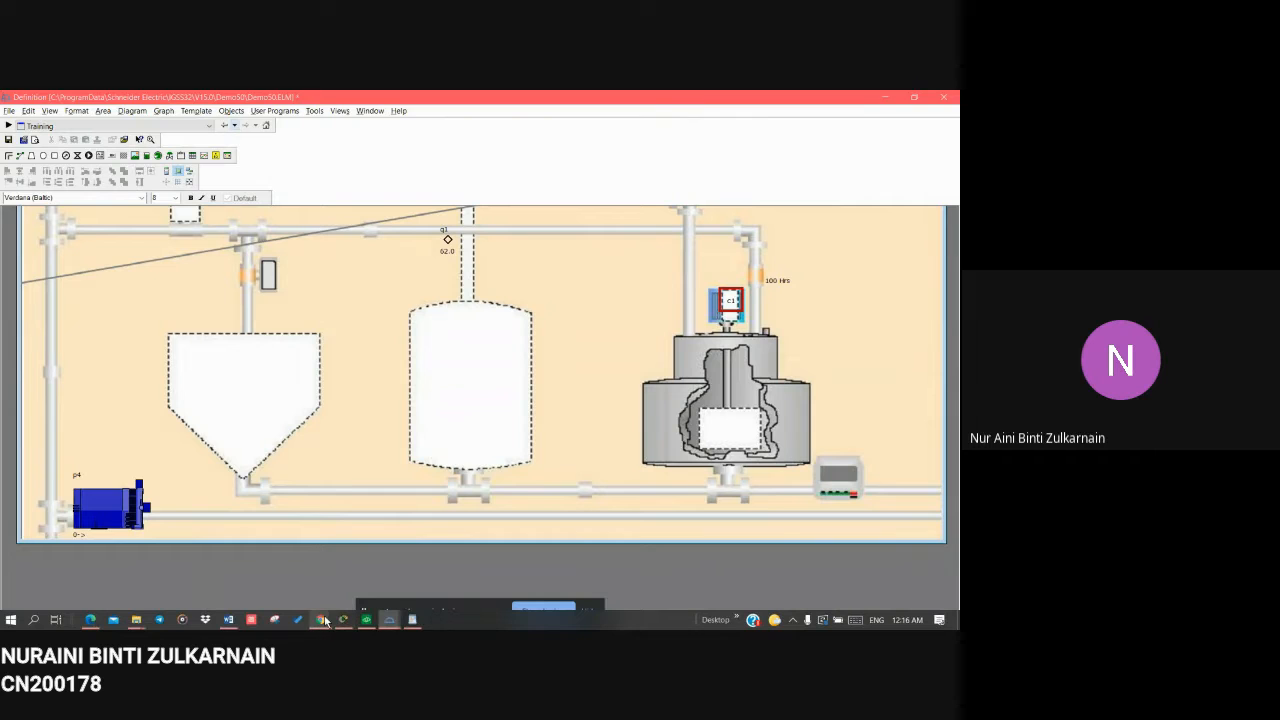
{"action": "mouse_move", "coordinate": [320, 619]}
{"action": "mouse_move", "coordinate": [281, 577]}
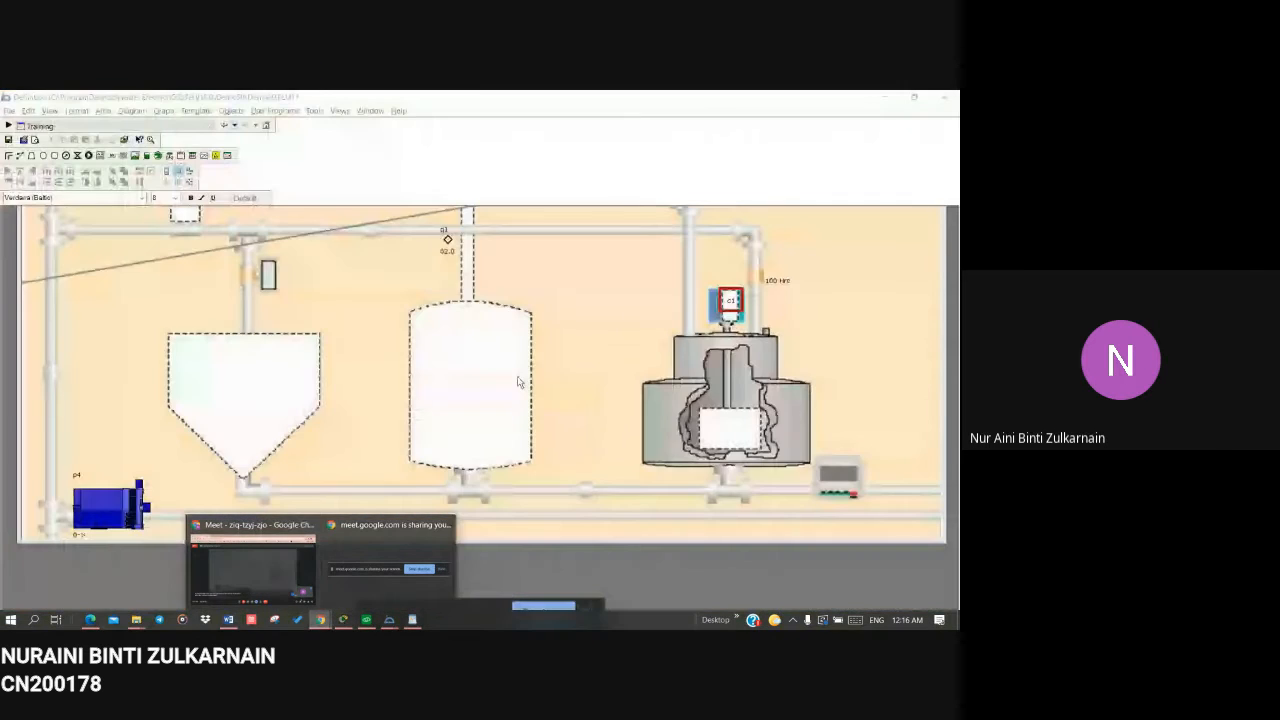
{"action": "scroll", "coordinate": [518, 381], "scroll_direction": "up", "scroll_amount": 3}
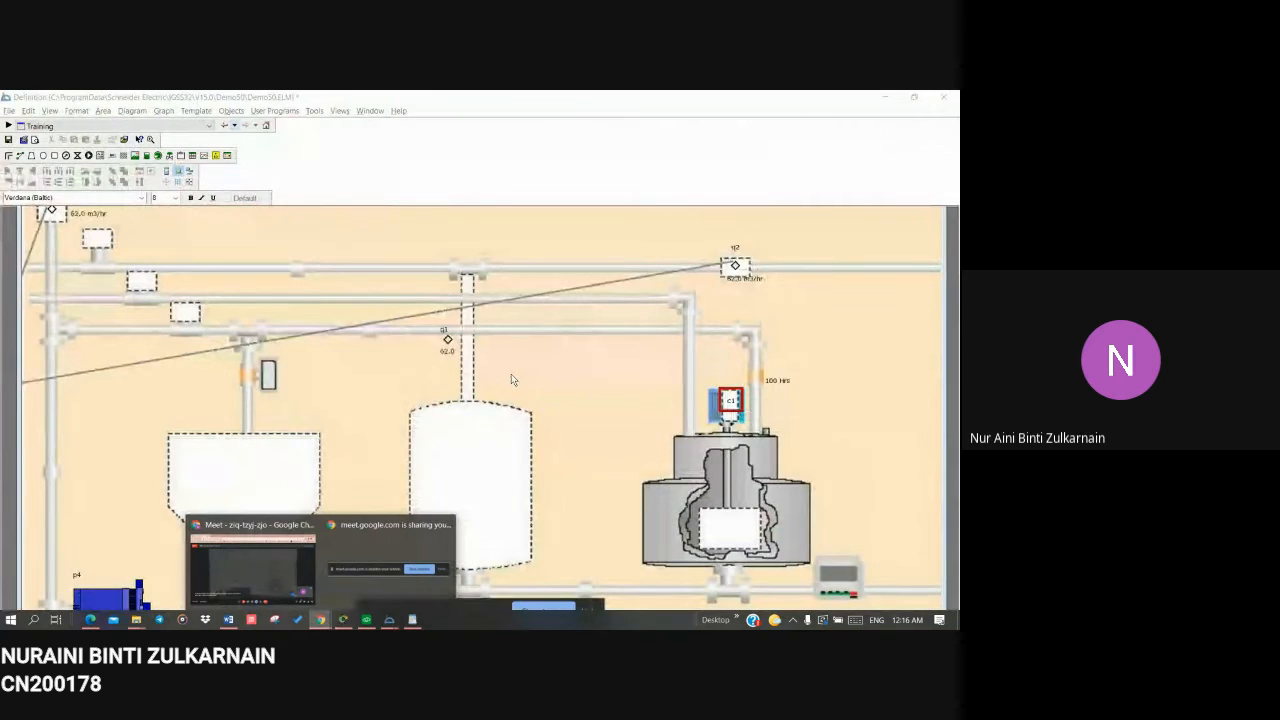
{"action": "scroll", "coordinate": [254, 343], "scroll_direction": "up", "scroll_amount": 2}
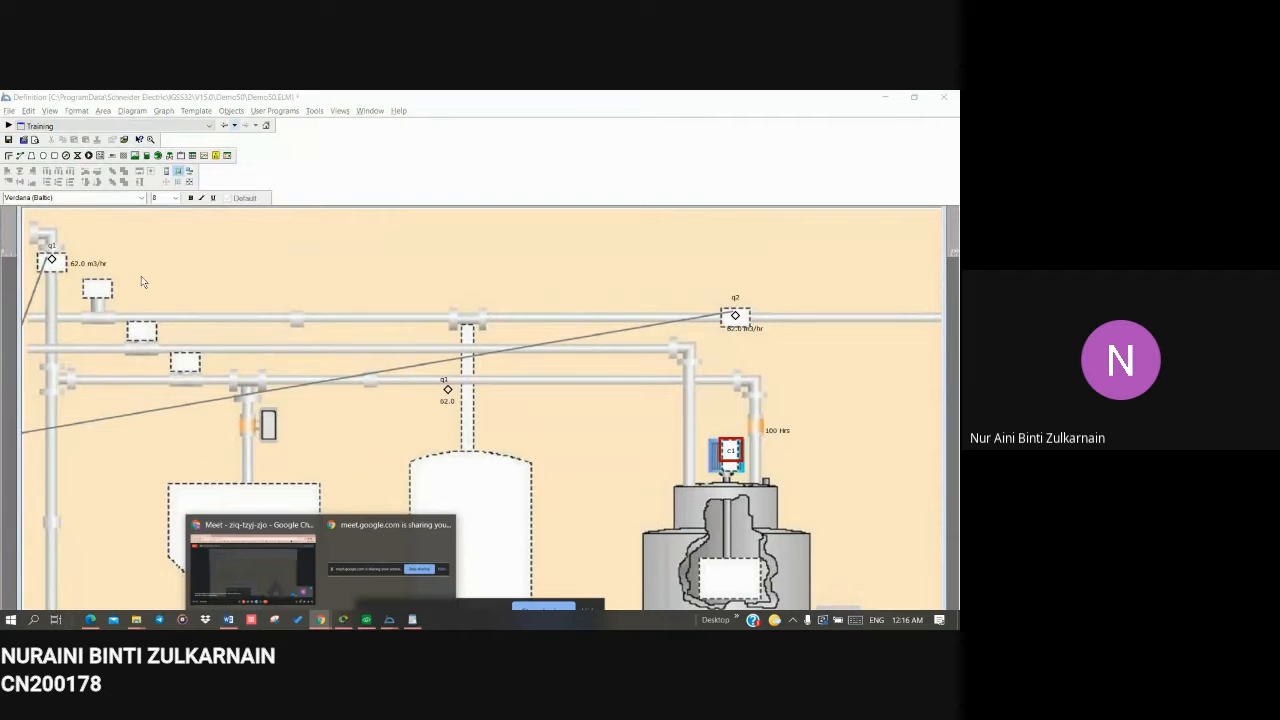
{"action": "right_click", "coordinate": [355, 258]}
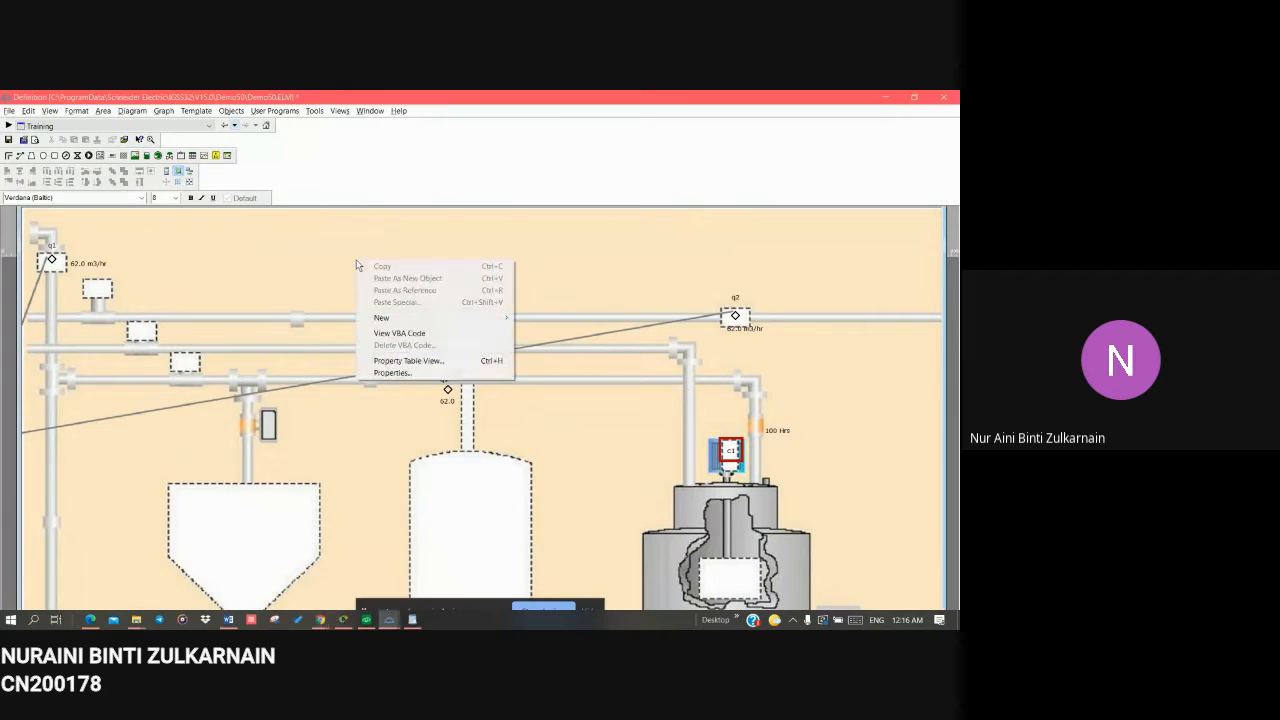
{"action": "mouse_move", "coordinate": [420, 317]}
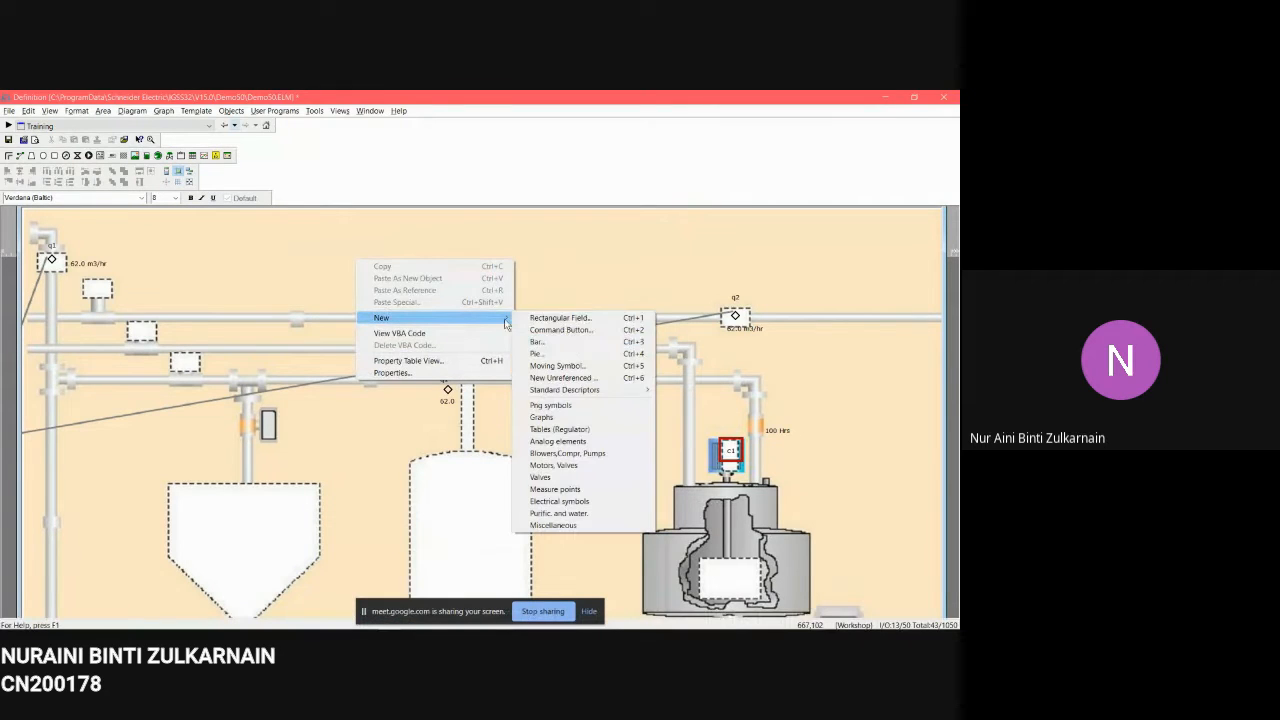
{"action": "left_click", "coordinate": [592, 443]}
{"action": "left_click_drag", "start_coordinate": [604, 260], "coordinate": [486, 175]}
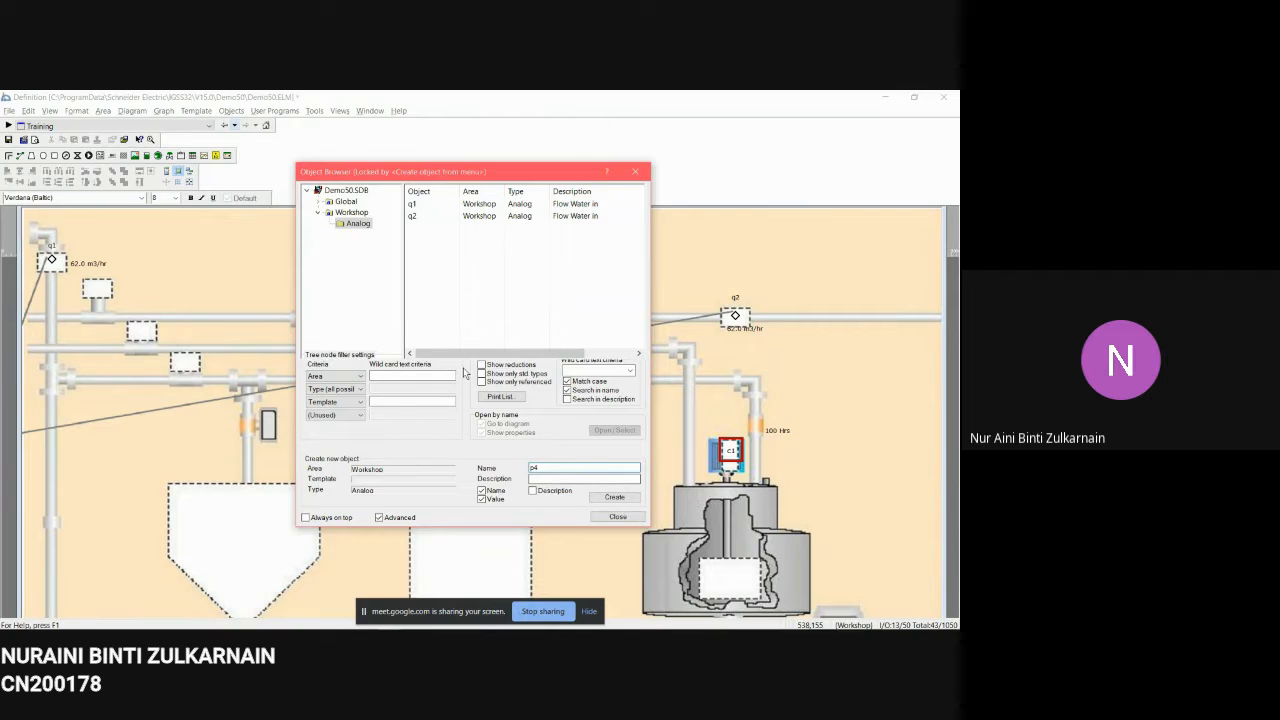
{"action": "left_click", "coordinate": [418, 204]}
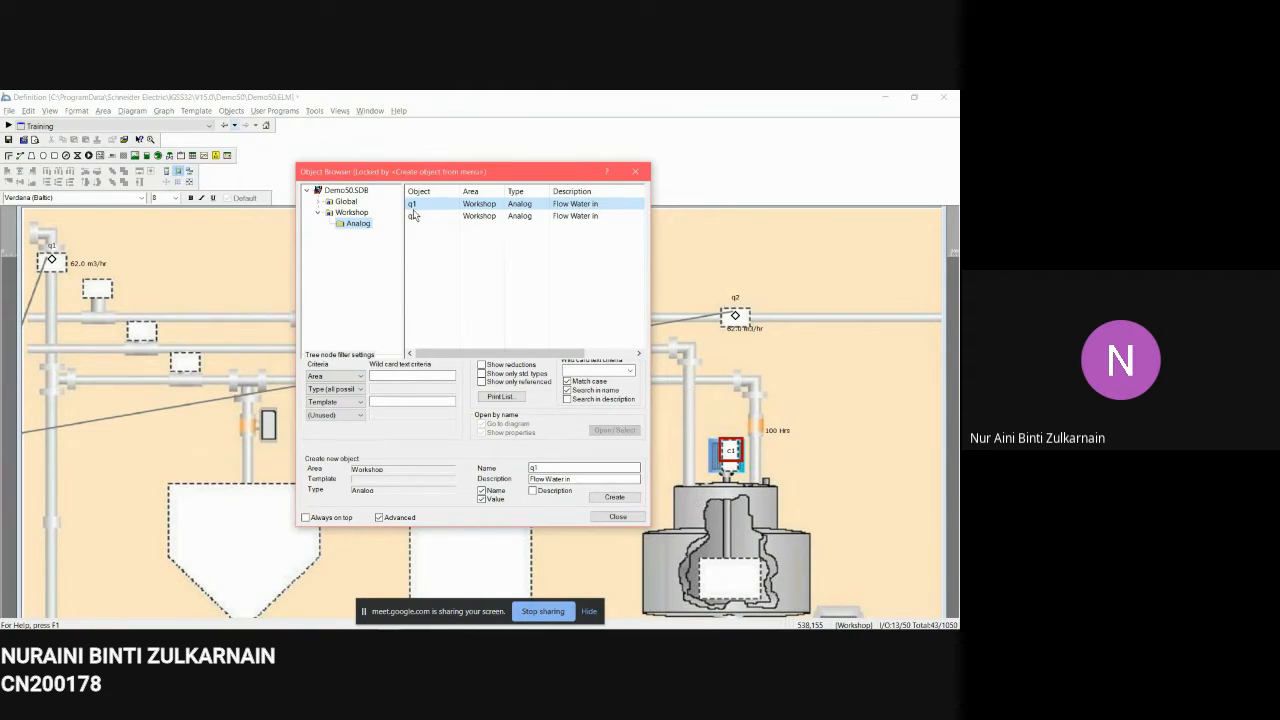
{"action": "left_click", "coordinate": [614, 497]}
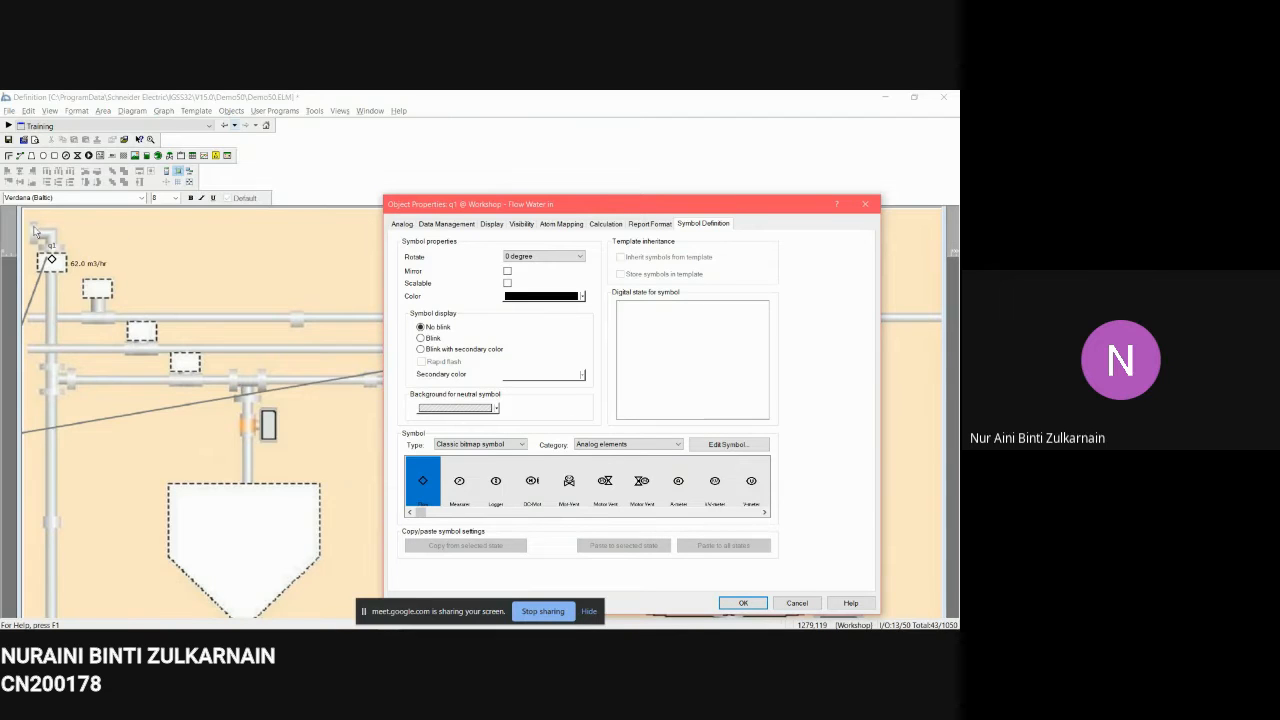
{"action": "left_click", "coordinate": [797, 603]}
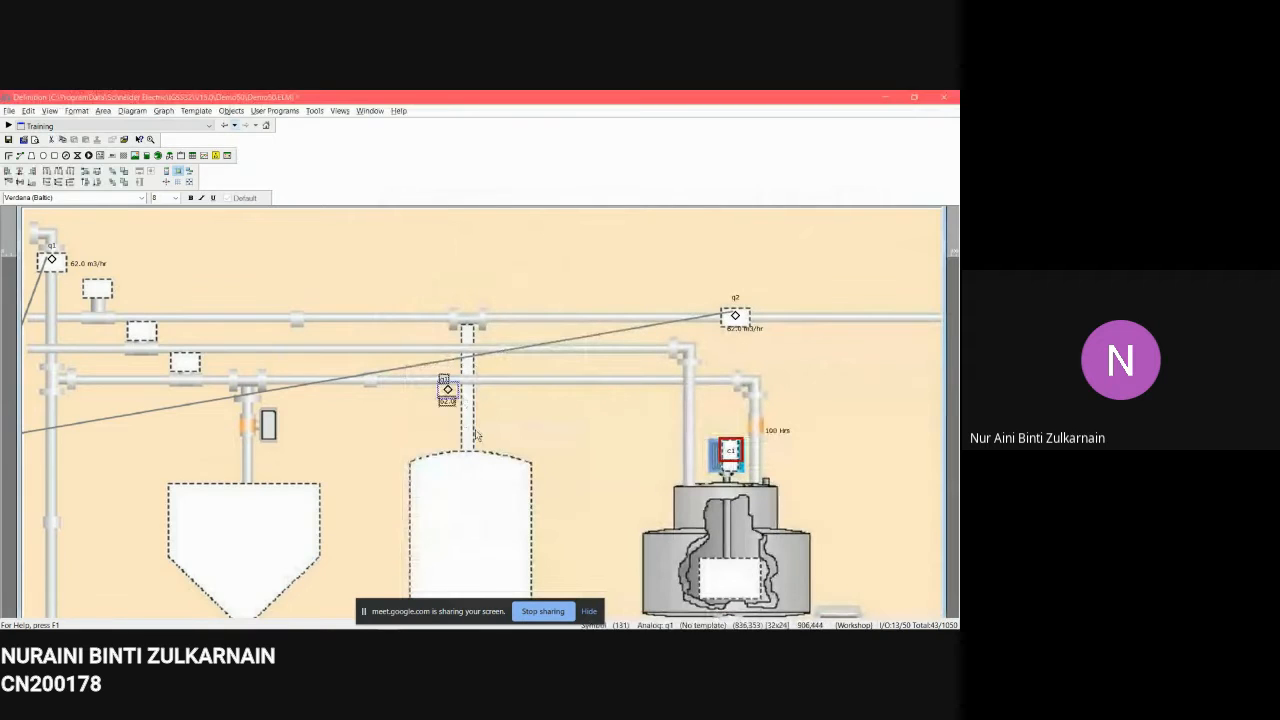
Step: Delete the q1 symbol above the middle tank from the diagram
{"action": "key", "text": "Delete"}
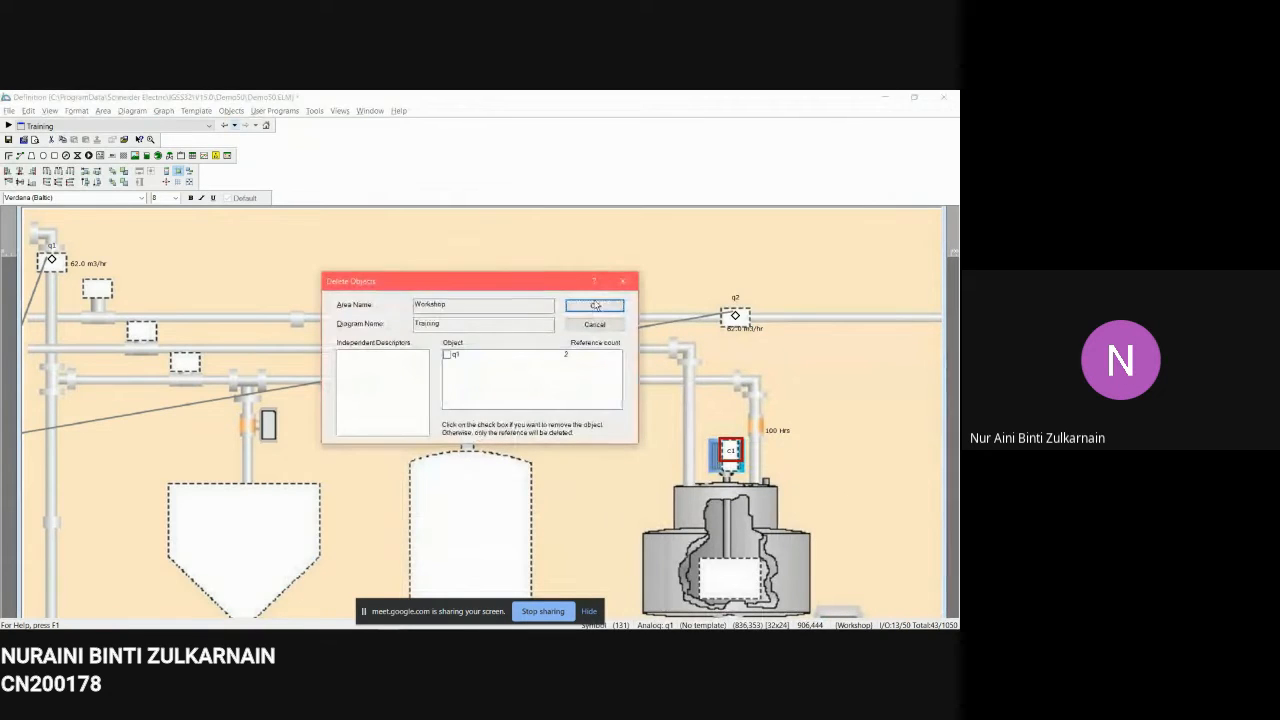
{"action": "left_click", "coordinate": [594, 305]}
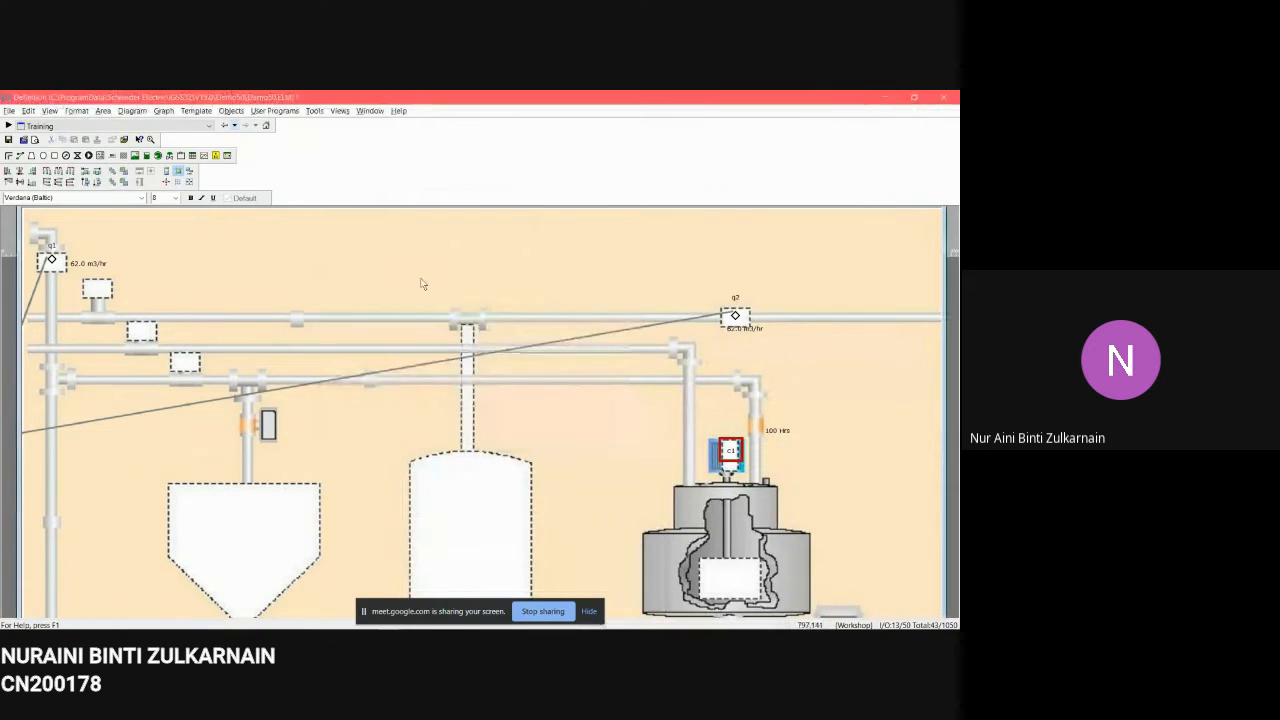
Step: Open the properties of the q1 symbol at the upper left and review its Analog and Atom Mapping settings
{"action": "right_click", "coordinate": [55, 262]}
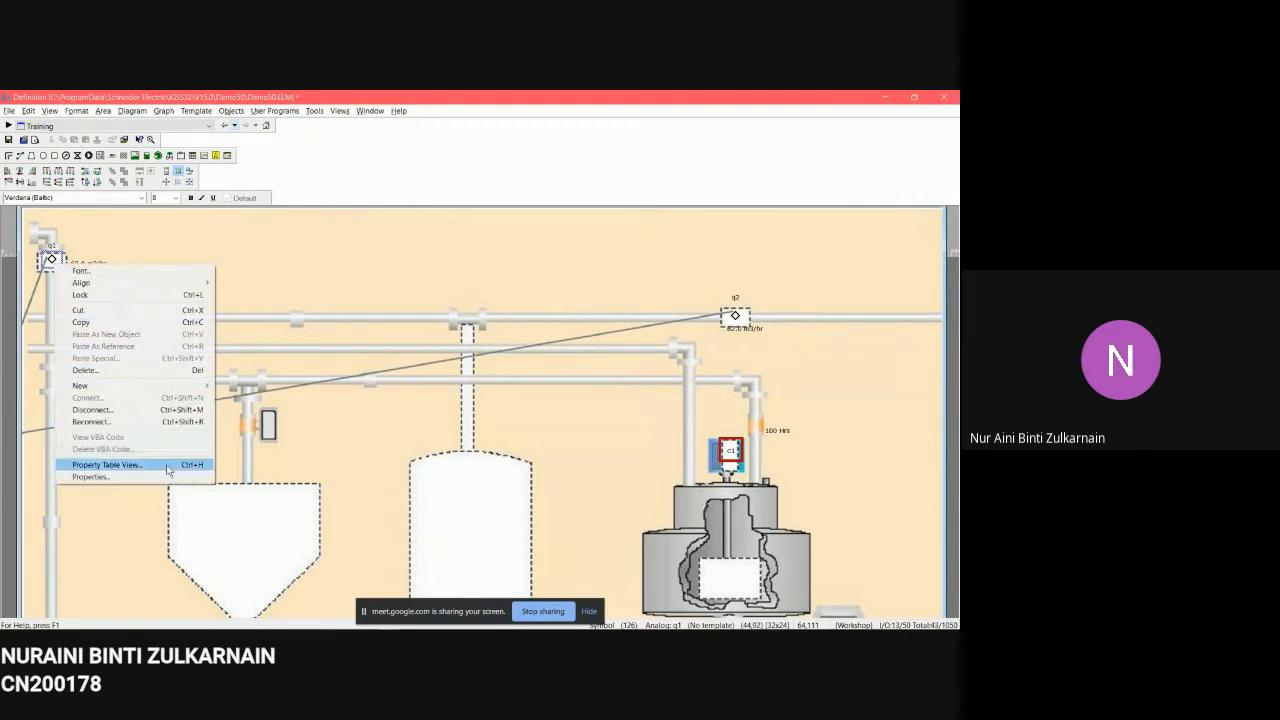
{"action": "left_click", "coordinate": [90, 476]}
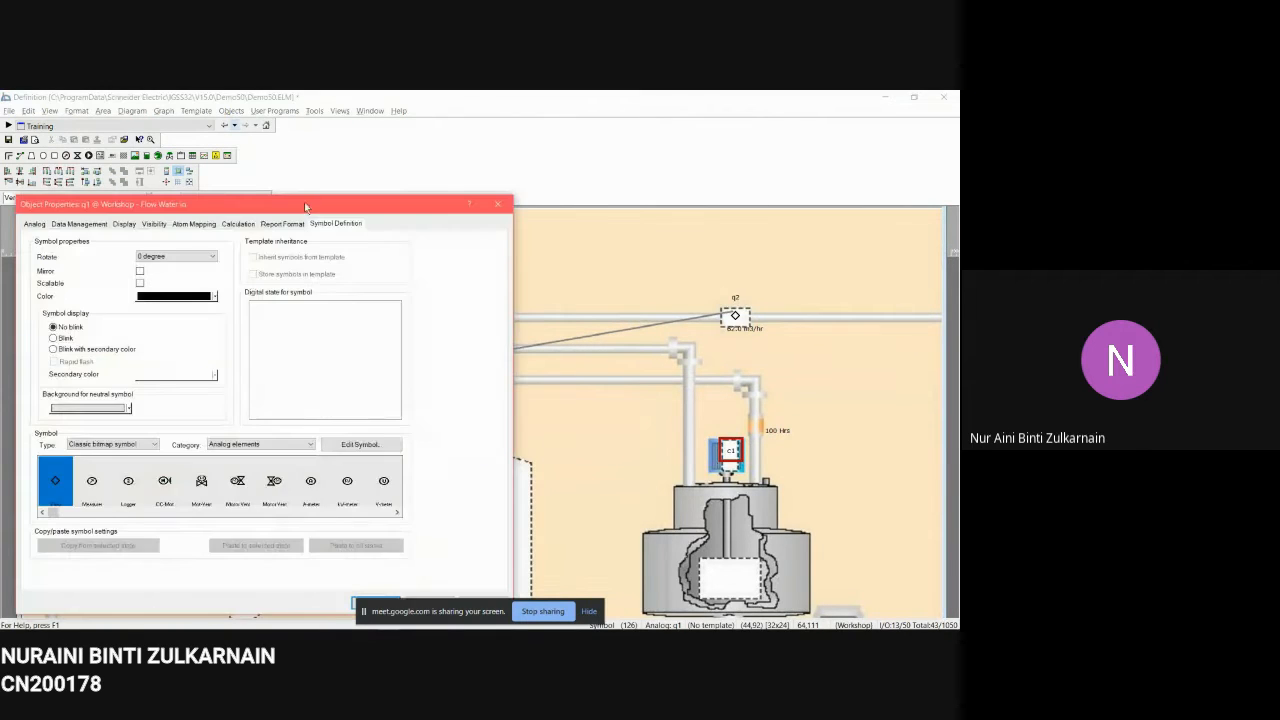
{"action": "left_click_drag", "start_coordinate": [305, 207], "coordinate": [387, 175]}
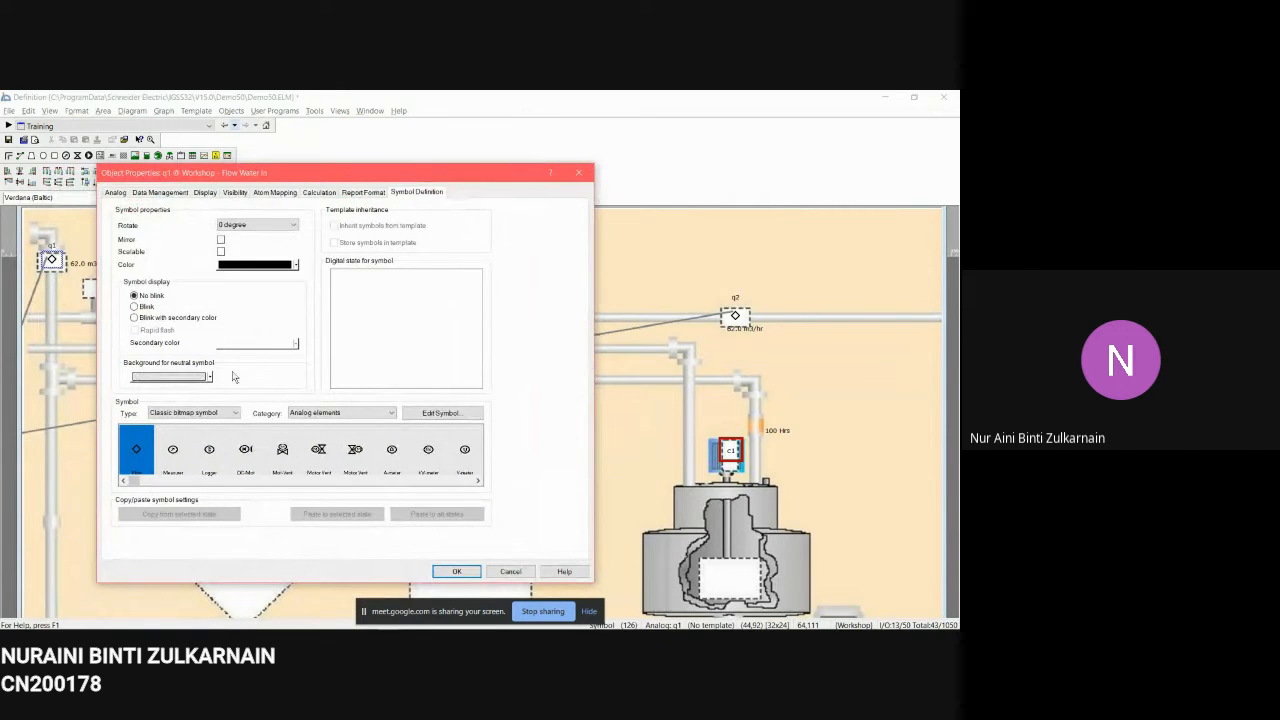
{"action": "left_click_drag", "start_coordinate": [244, 178], "coordinate": [368, 140]}
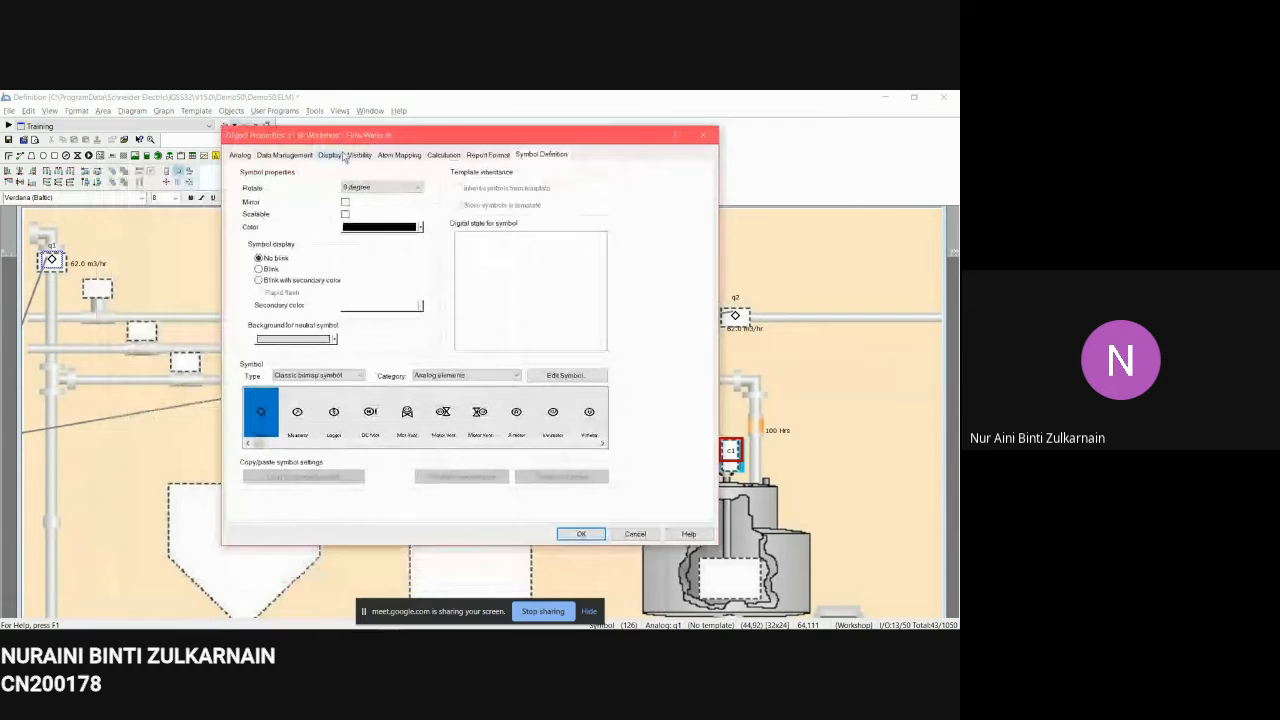
{"action": "left_click", "coordinate": [244, 156]}
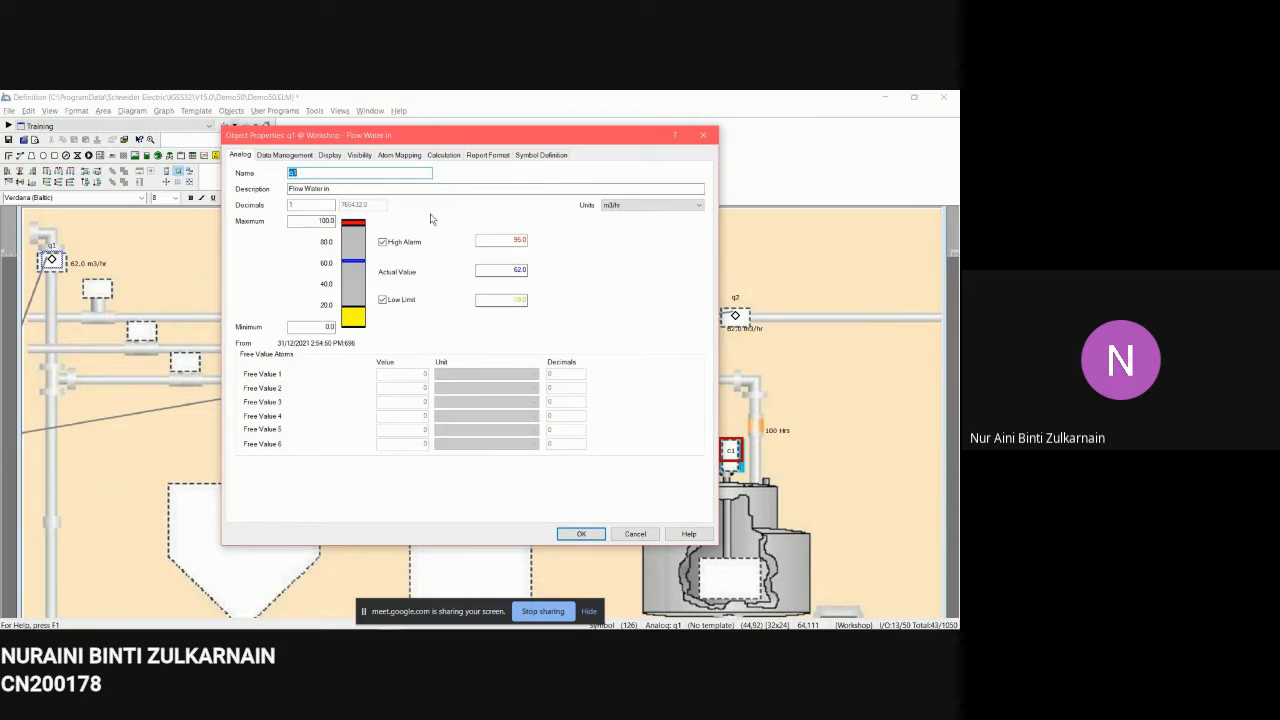
{"action": "left_click", "coordinate": [396, 156]}
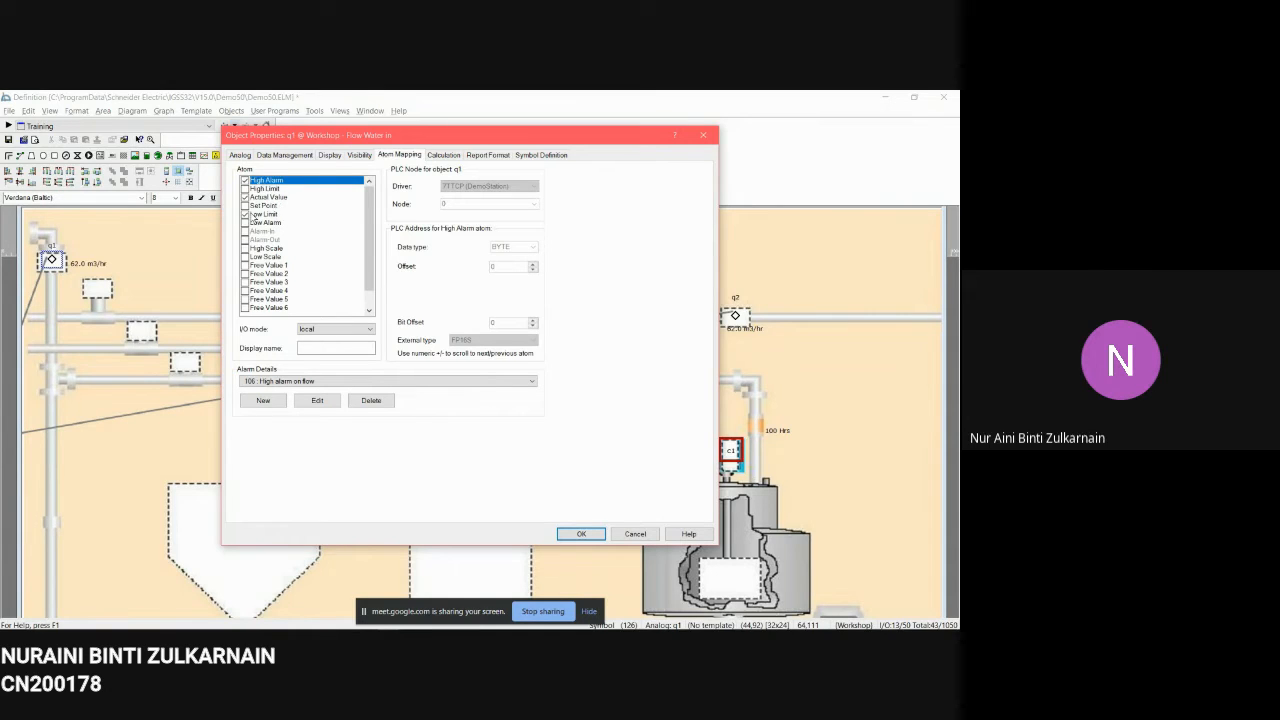
{"action": "left_click", "coordinate": [240, 155]}
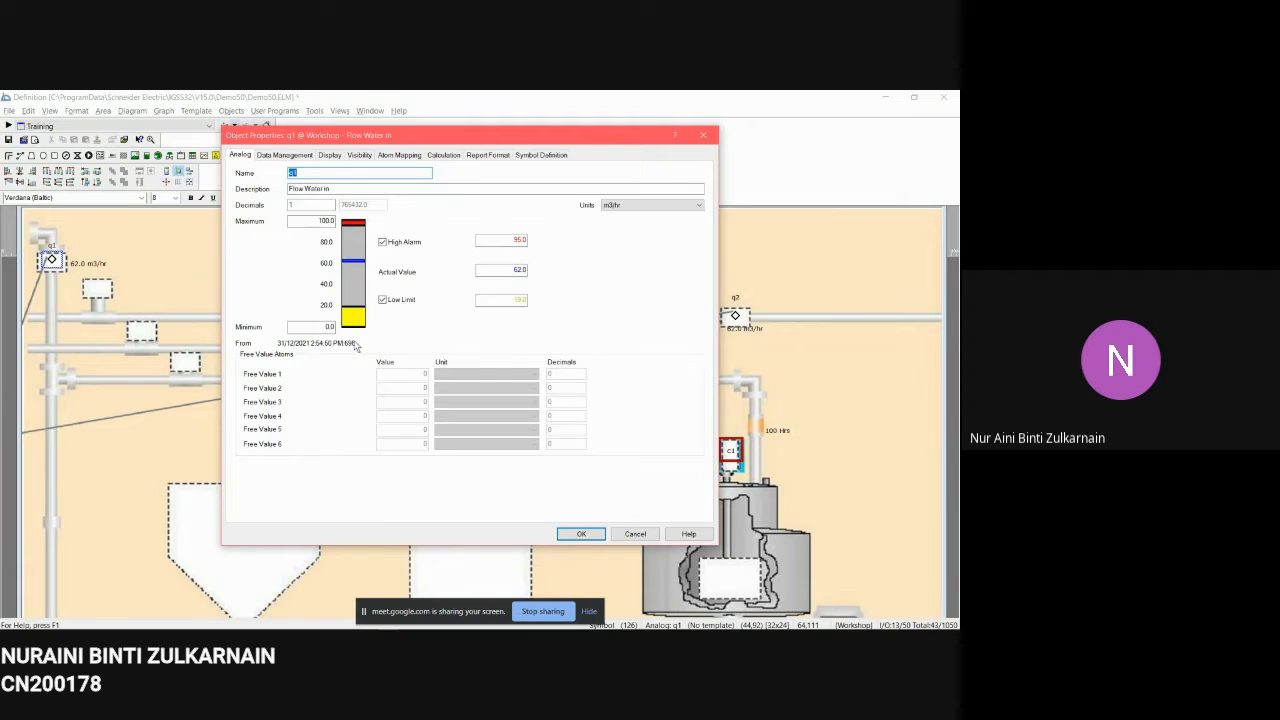
{"action": "left_click", "coordinate": [389, 157]}
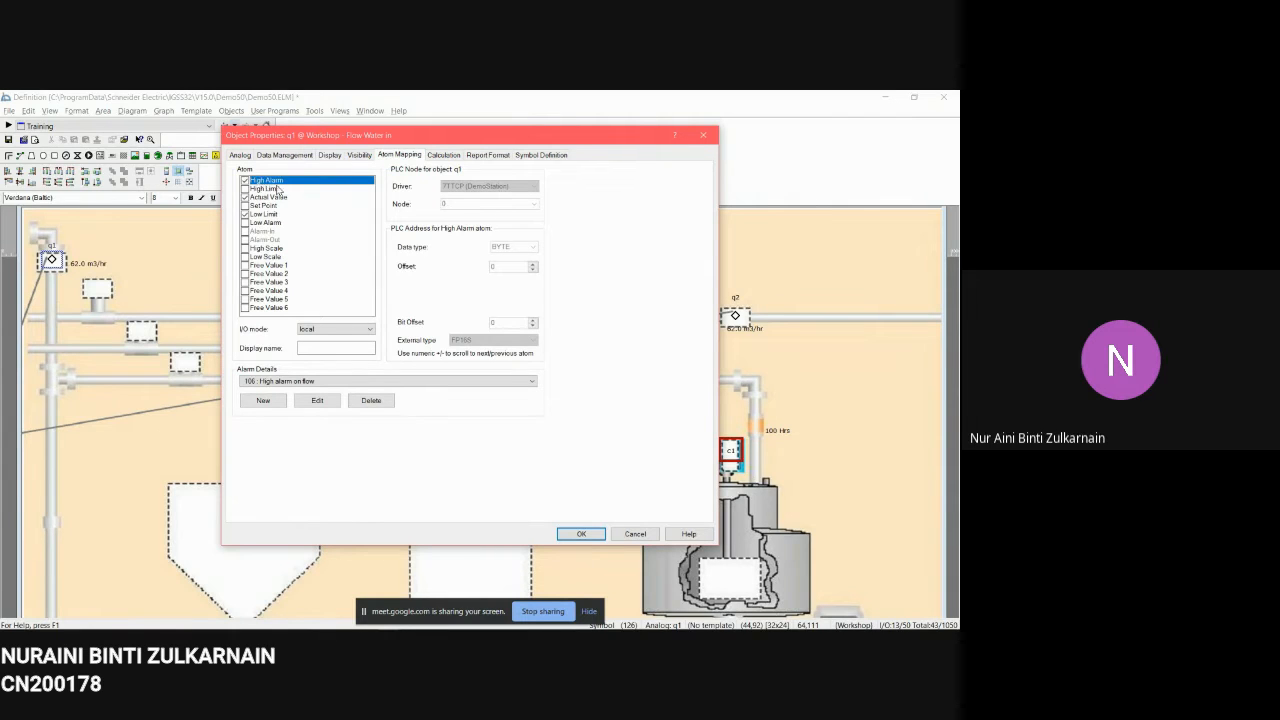
Step: Assign alarm 106 High alarm on flow to the Low Limit atom and review that alarm's details
{"action": "left_click", "coordinate": [272, 214]}
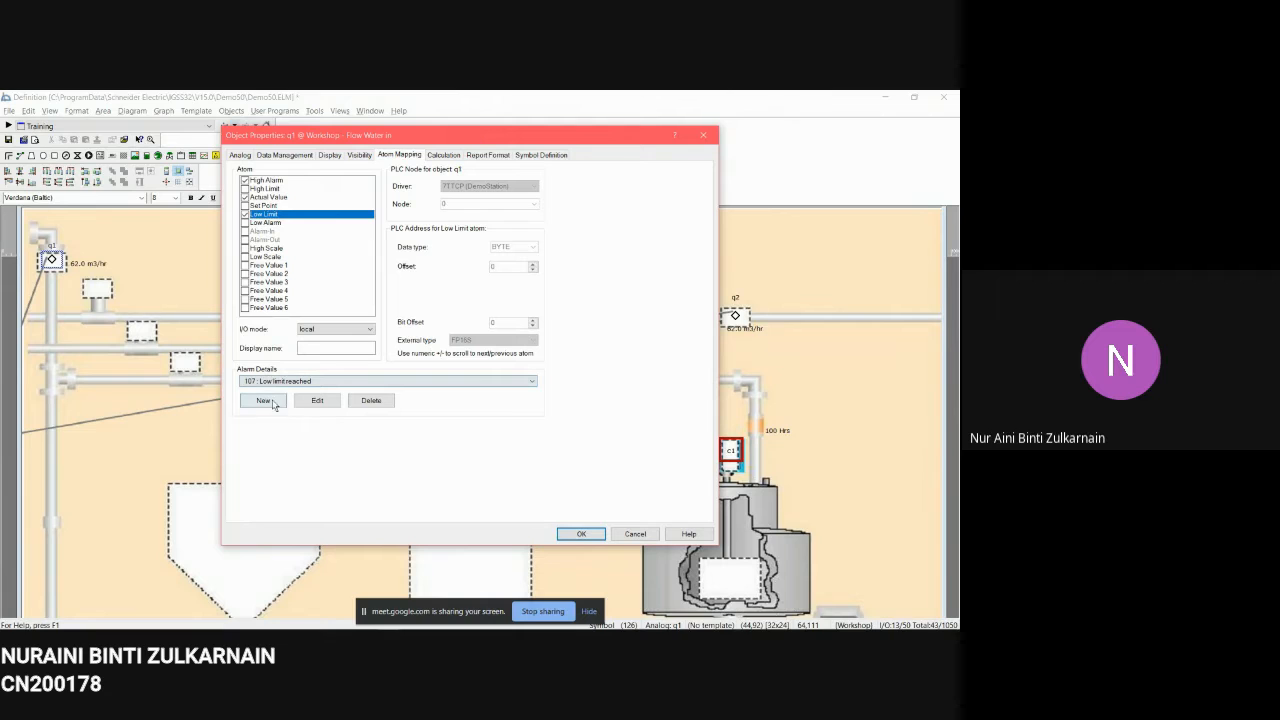
{"action": "left_click", "coordinate": [280, 381]}
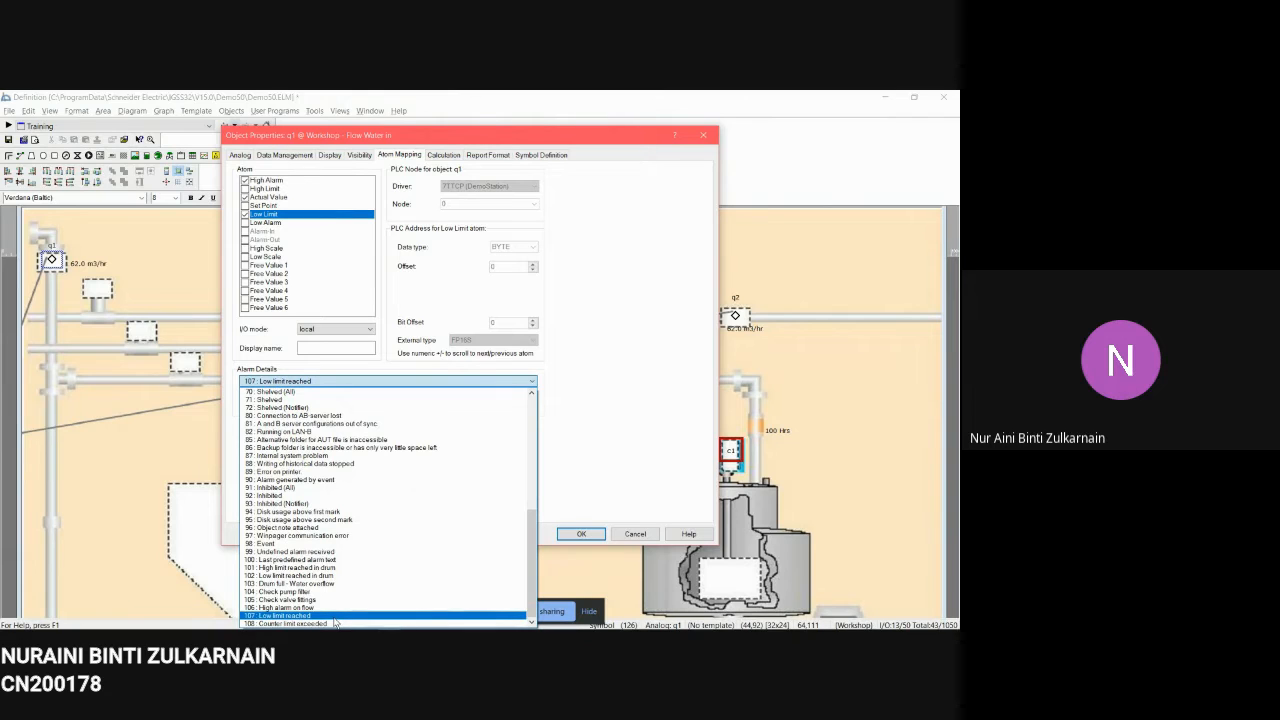
{"action": "left_click", "coordinate": [330, 608]}
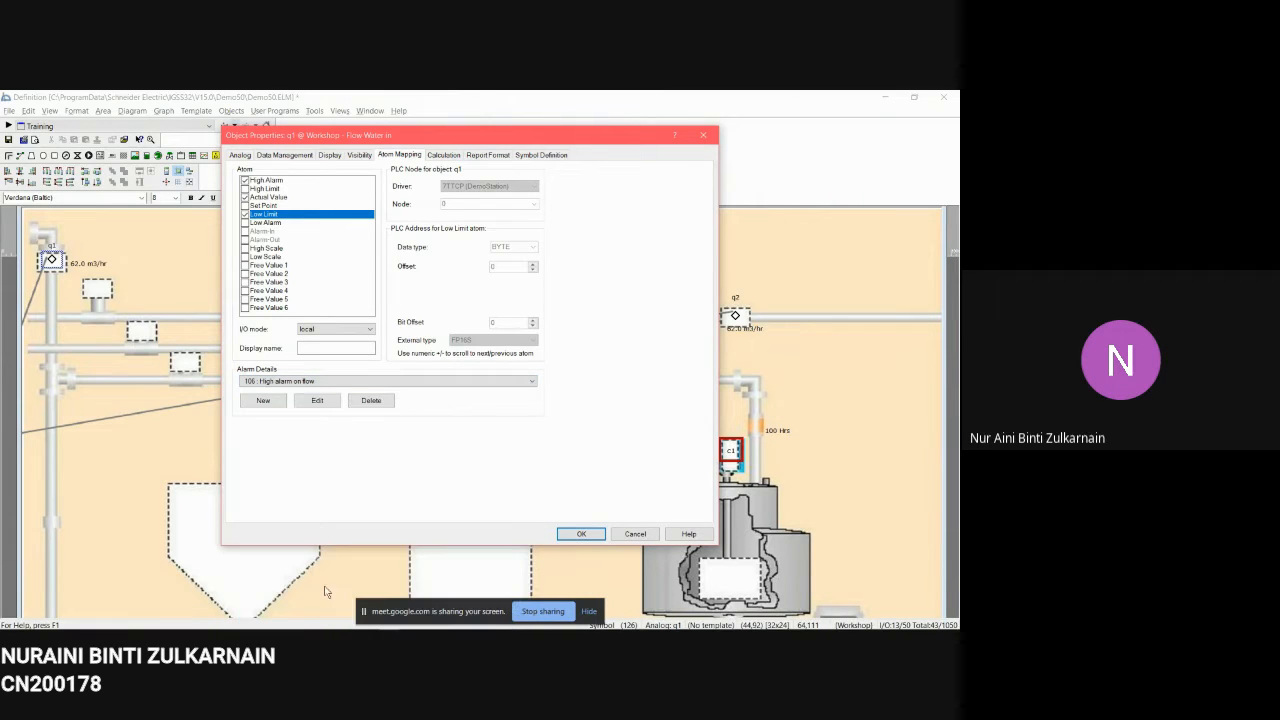
{"action": "left_click", "coordinate": [324, 405]}
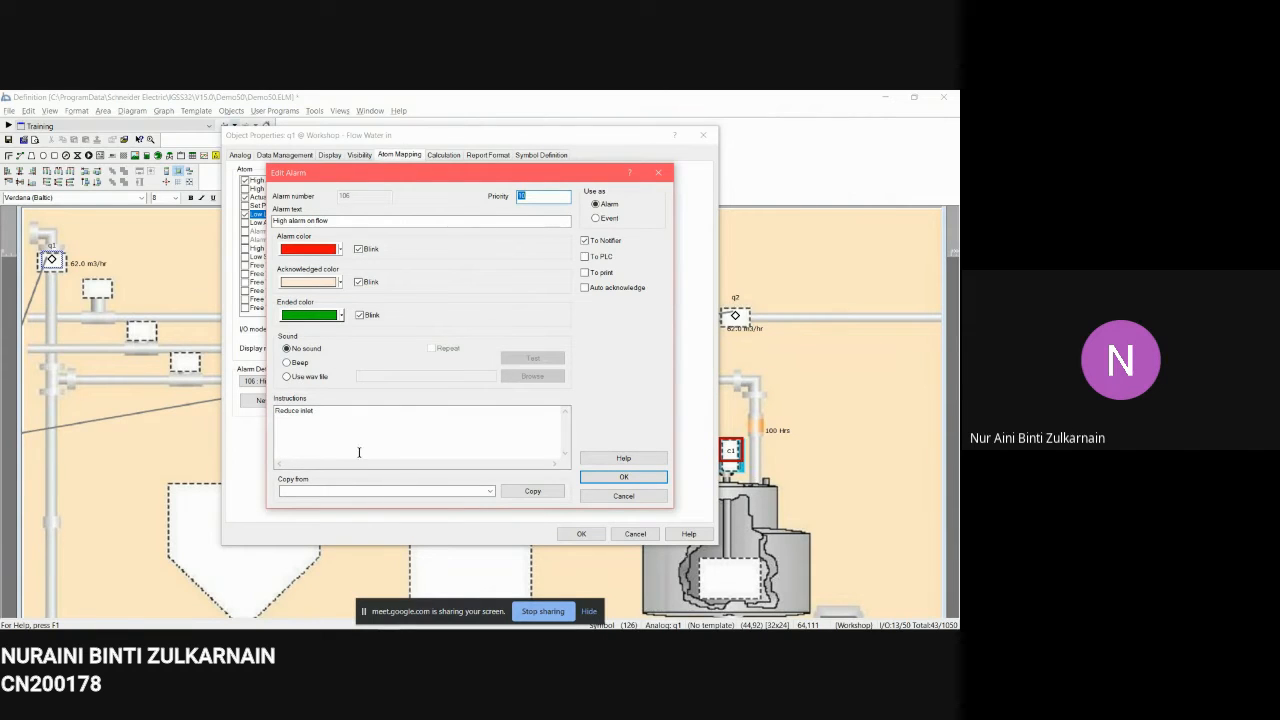
{"action": "left_click", "coordinate": [615, 480]}
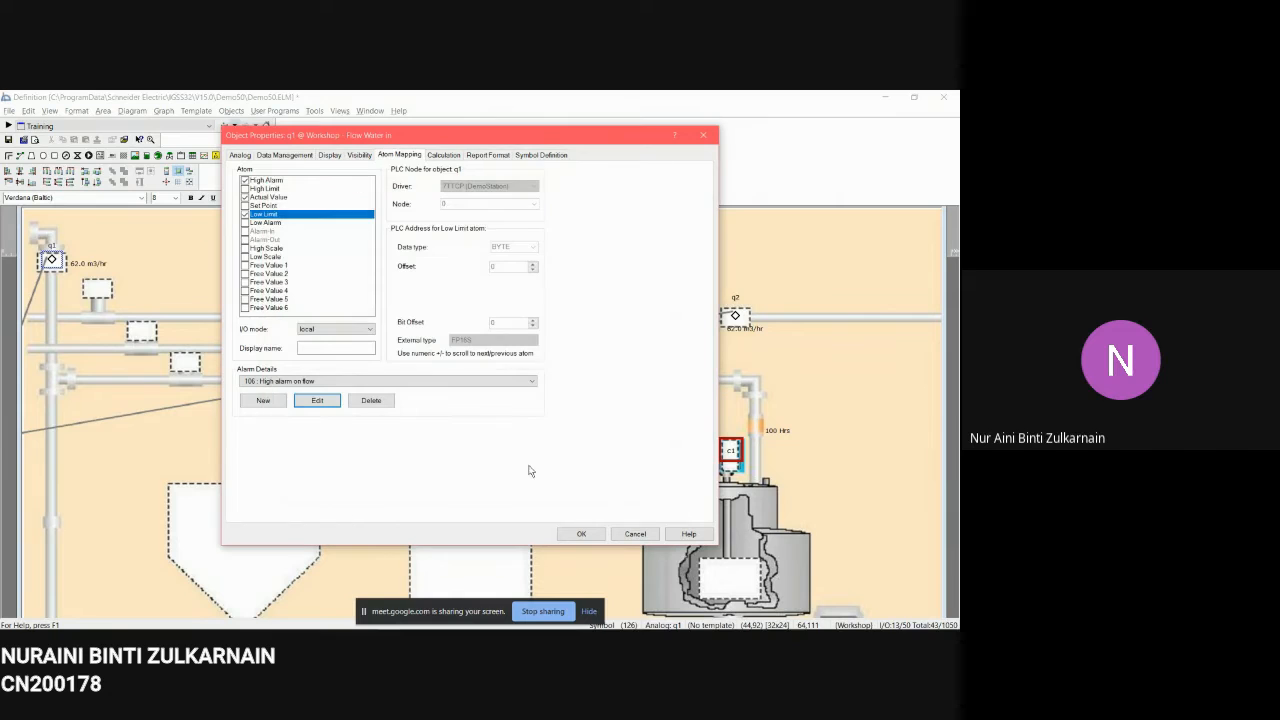
Step: Assign alarm 107 Low limit reached to the q1 Low Limit atom and review that alarm's details
{"action": "left_click", "coordinate": [410, 385]}
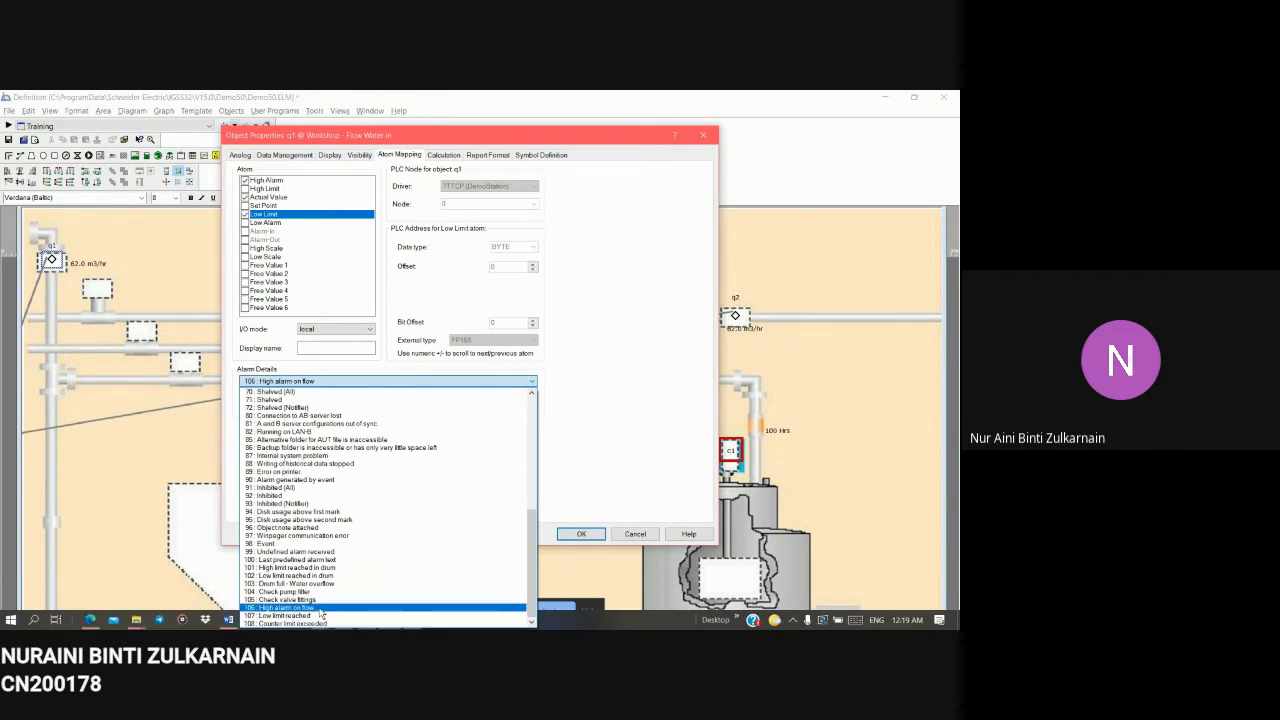
{"action": "left_click", "coordinate": [318, 617]}
{"action": "left_click", "coordinate": [314, 400]}
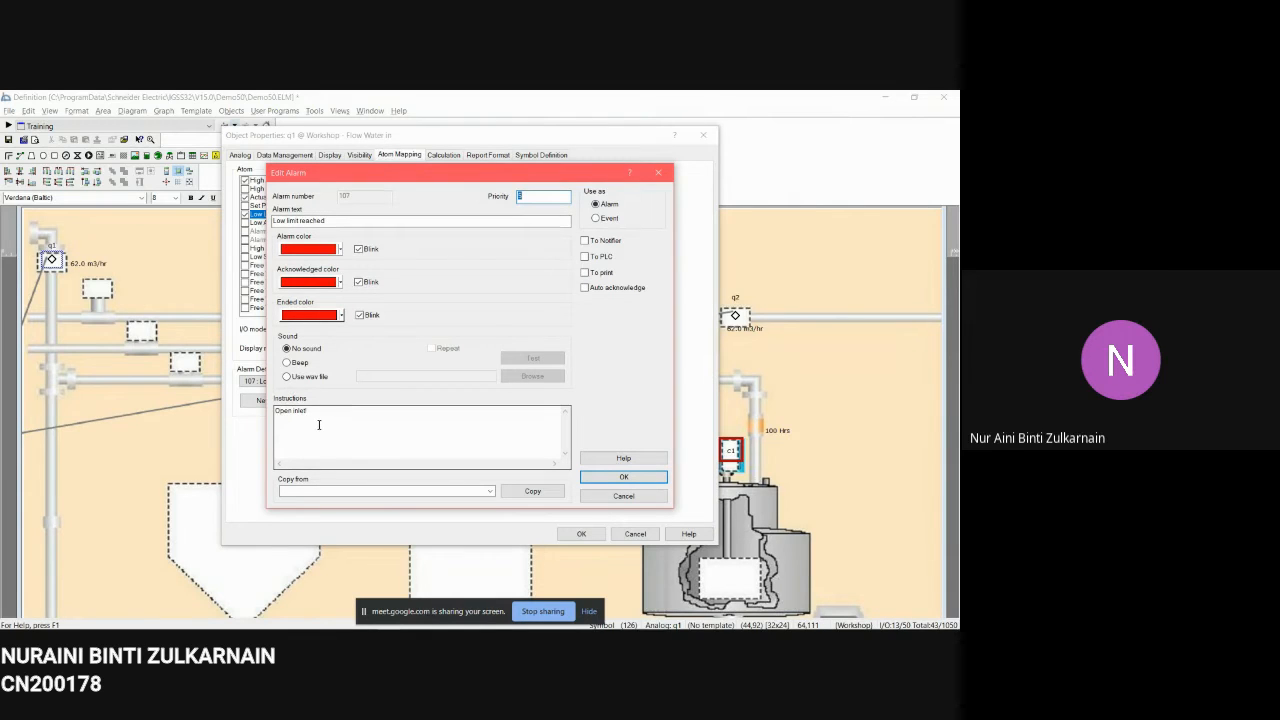
{"action": "left_click", "coordinate": [620, 477]}
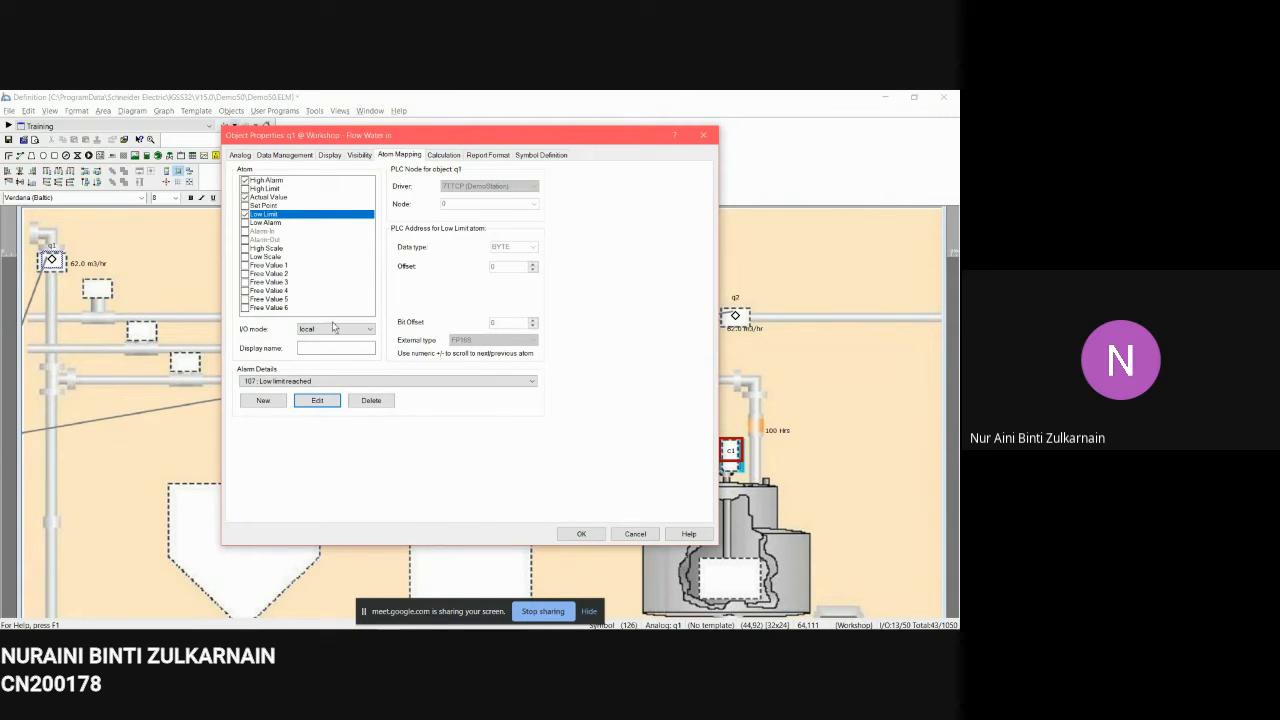
Step: Review the Actual Value atom mapping and Data Management settings of q1, then close the dialog without saving
{"action": "left_click", "coordinate": [281, 199]}
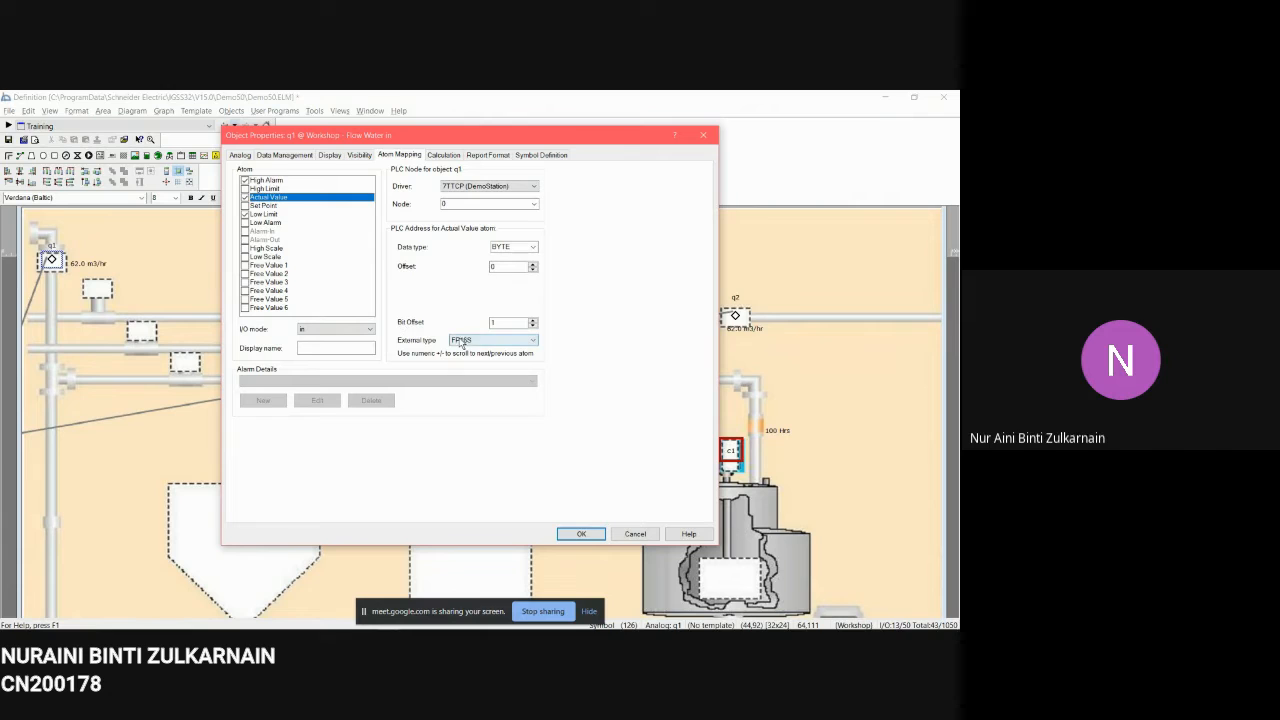
{"action": "left_click", "coordinate": [285, 155]}
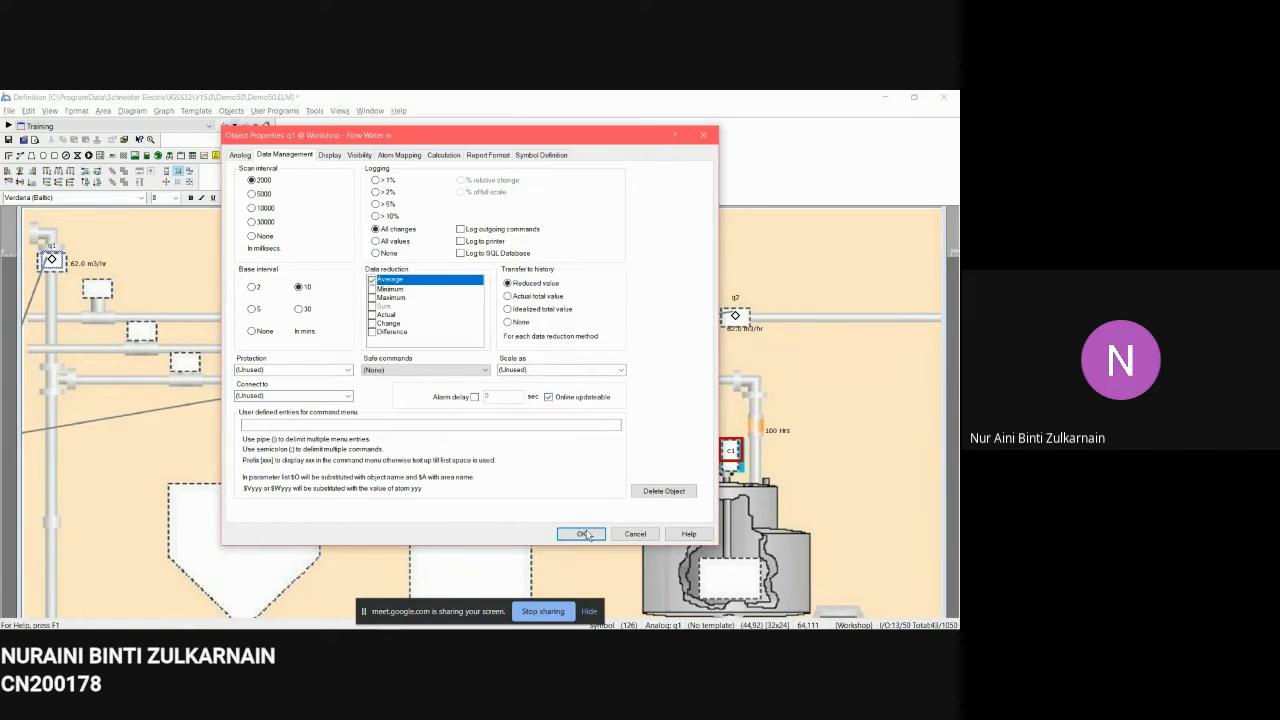
{"action": "left_click", "coordinate": [636, 532]}
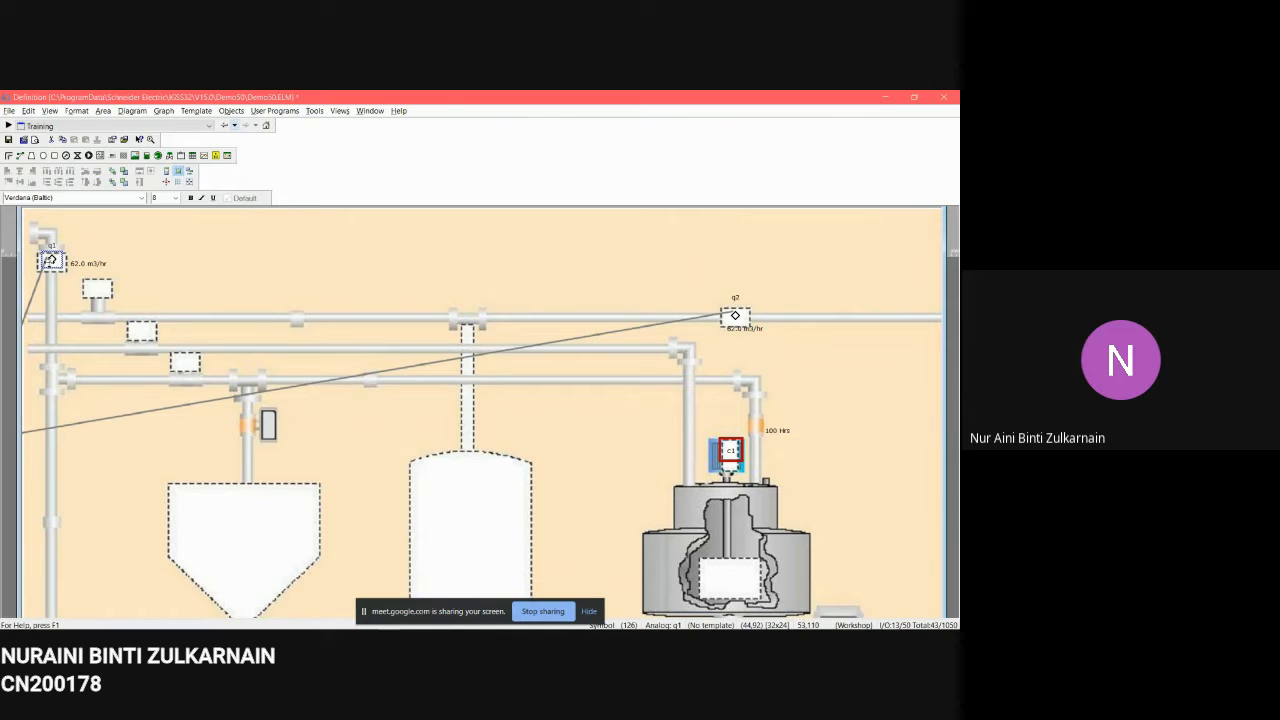
Step: Copy the q1 symbol and paste it as a new object above the upper pipe near the diagram's centre
{"action": "right_click", "coordinate": [51, 260]}
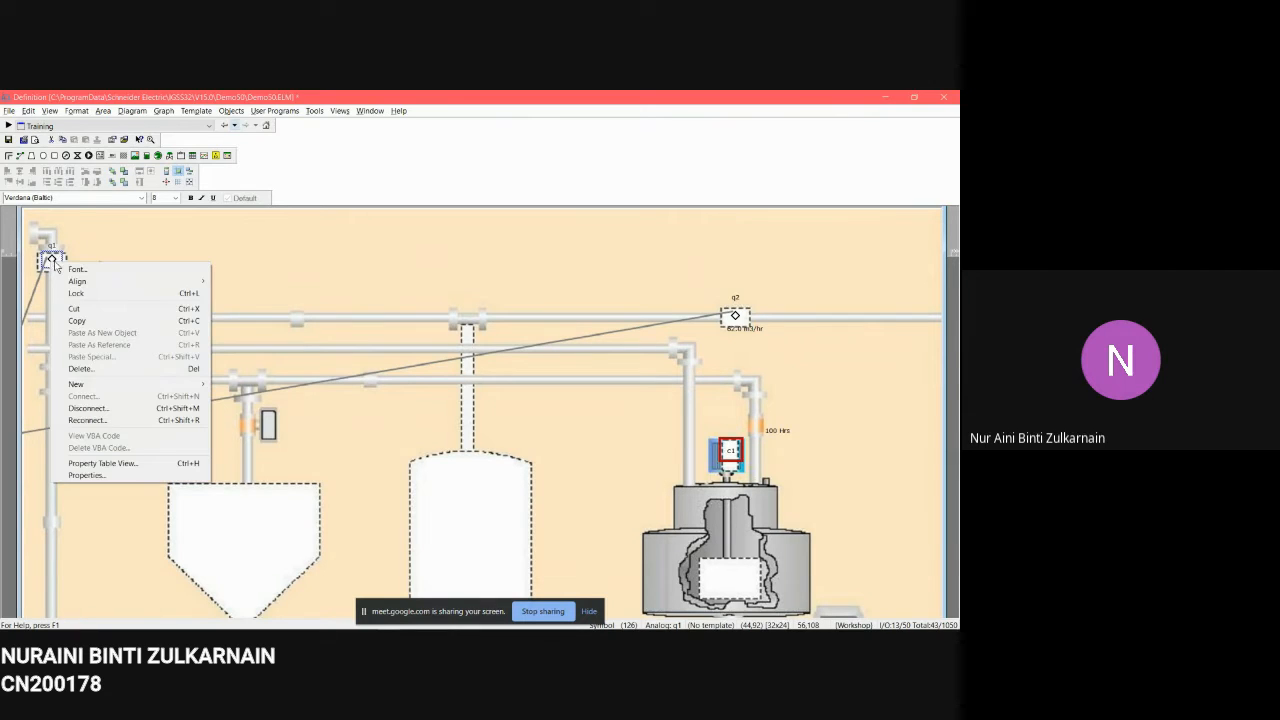
{"action": "left_click", "coordinate": [117, 322]}
{"action": "right_click", "coordinate": [343, 280]}
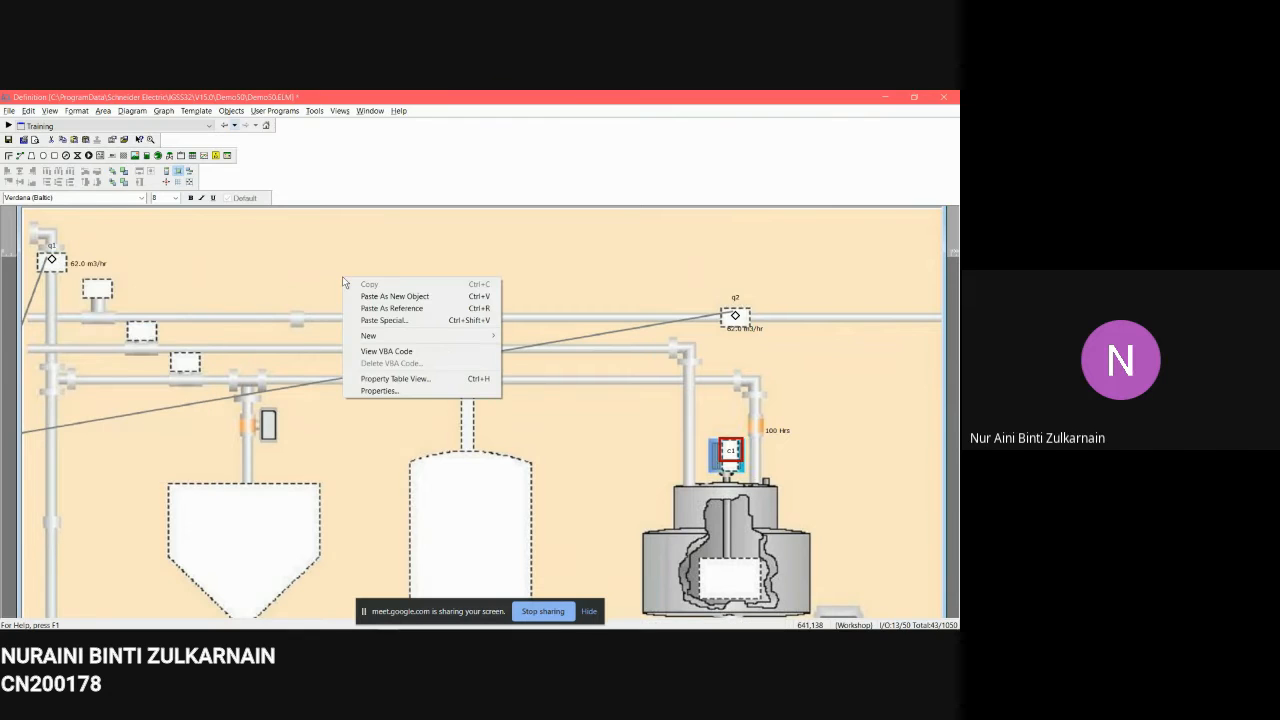
{"action": "left_click", "coordinate": [420, 300]}
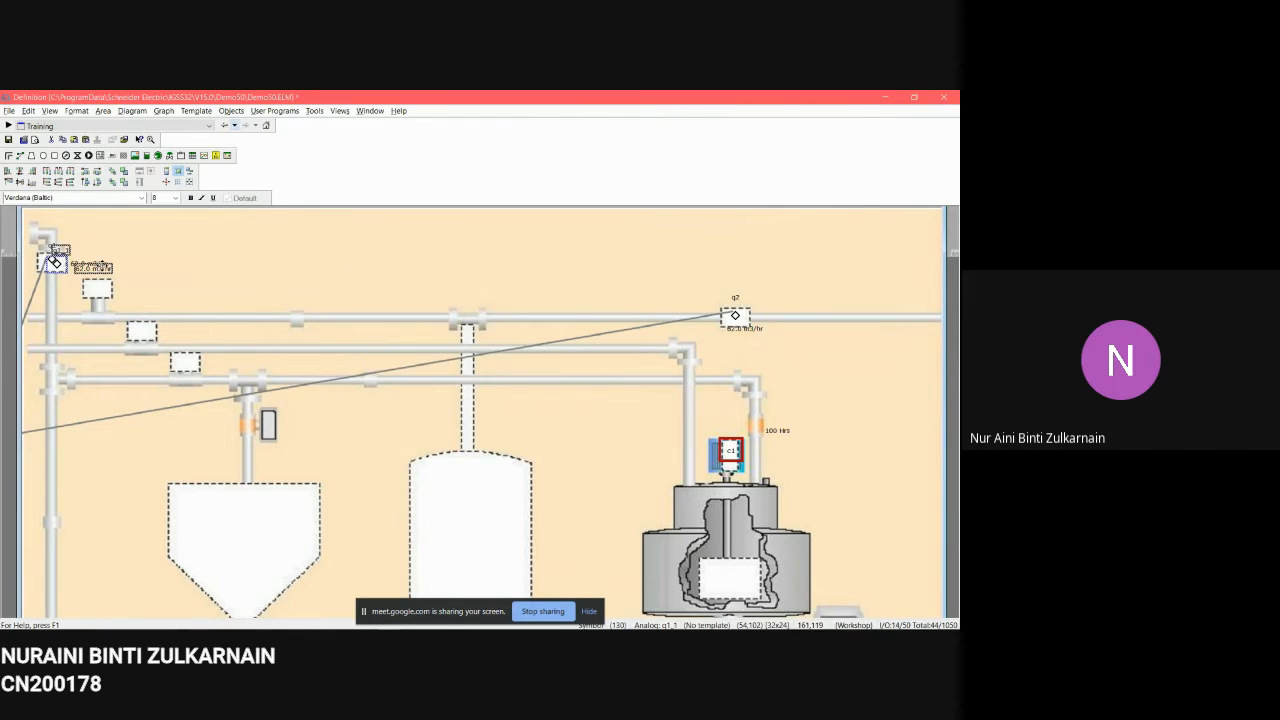
{"action": "left_click_drag", "start_coordinate": [90, 268], "coordinate": [412, 284]}
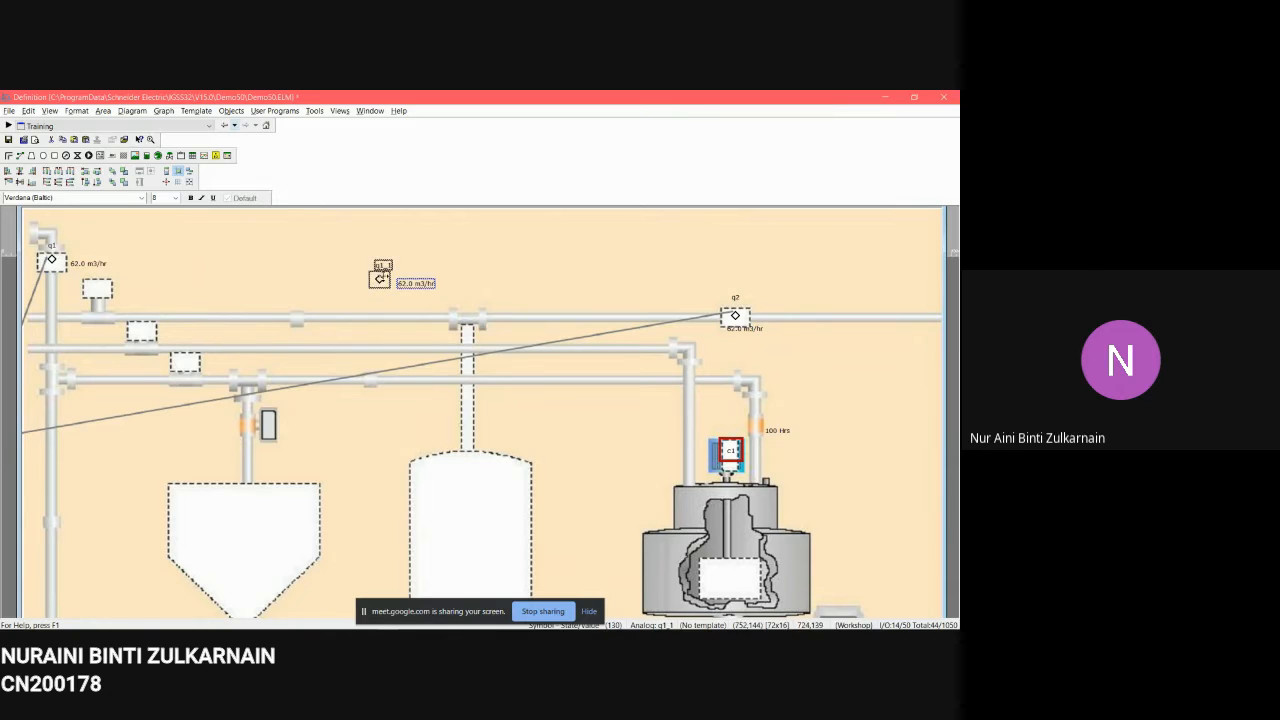
{"action": "left_click", "coordinate": [380, 246]}
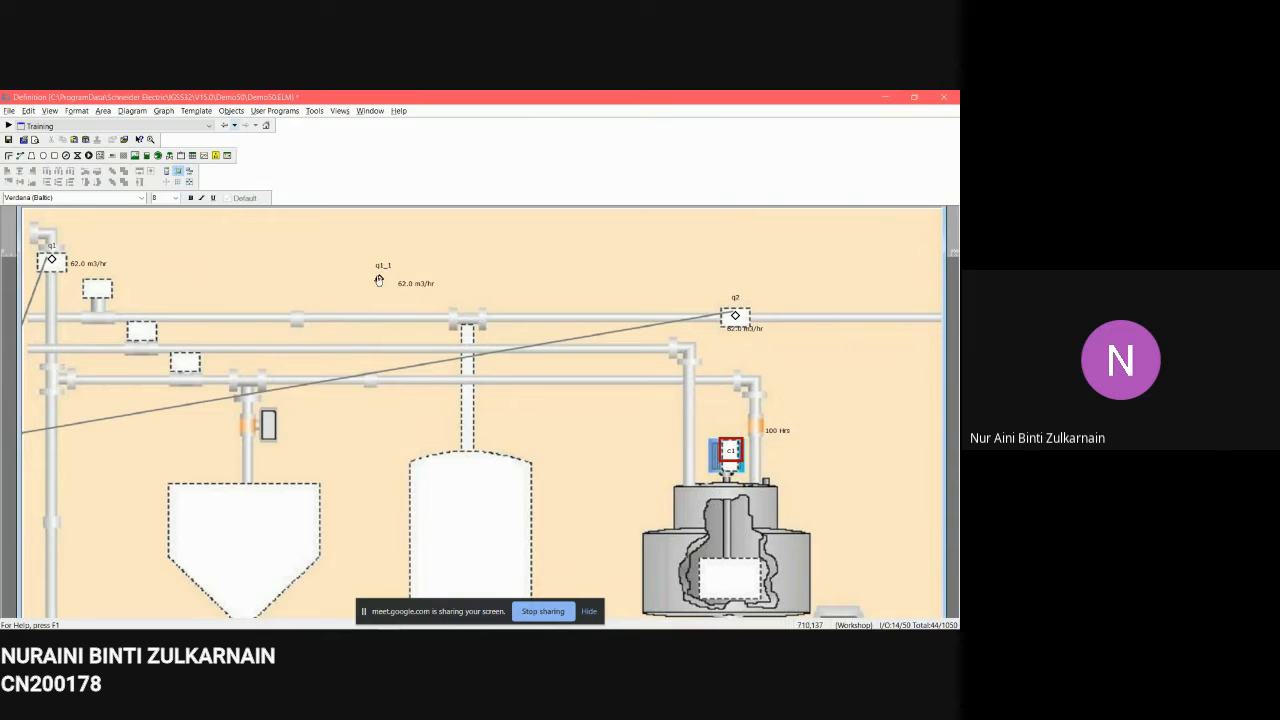
Step: Open the properties of the pasted q1_1 symbol and close them again
{"action": "right_click", "coordinate": [380, 280]}
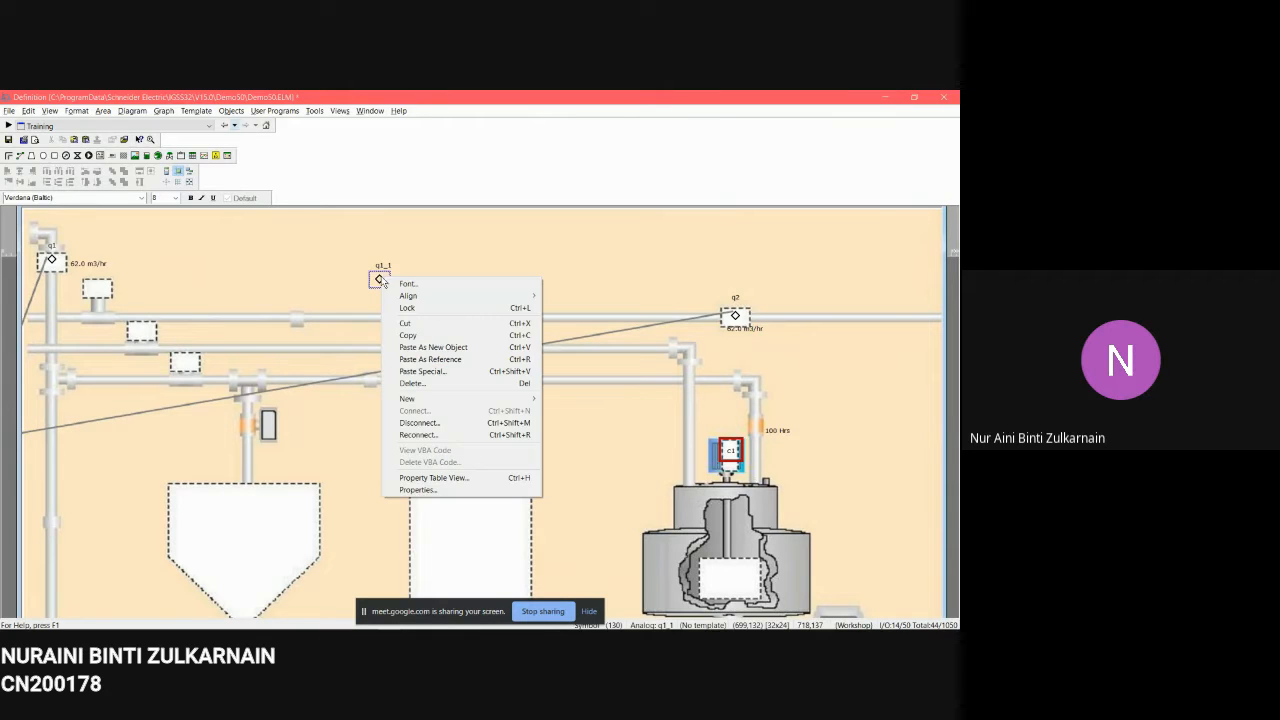
{"action": "left_click", "coordinate": [475, 490]}
{"action": "left_click", "coordinate": [238, 226]}
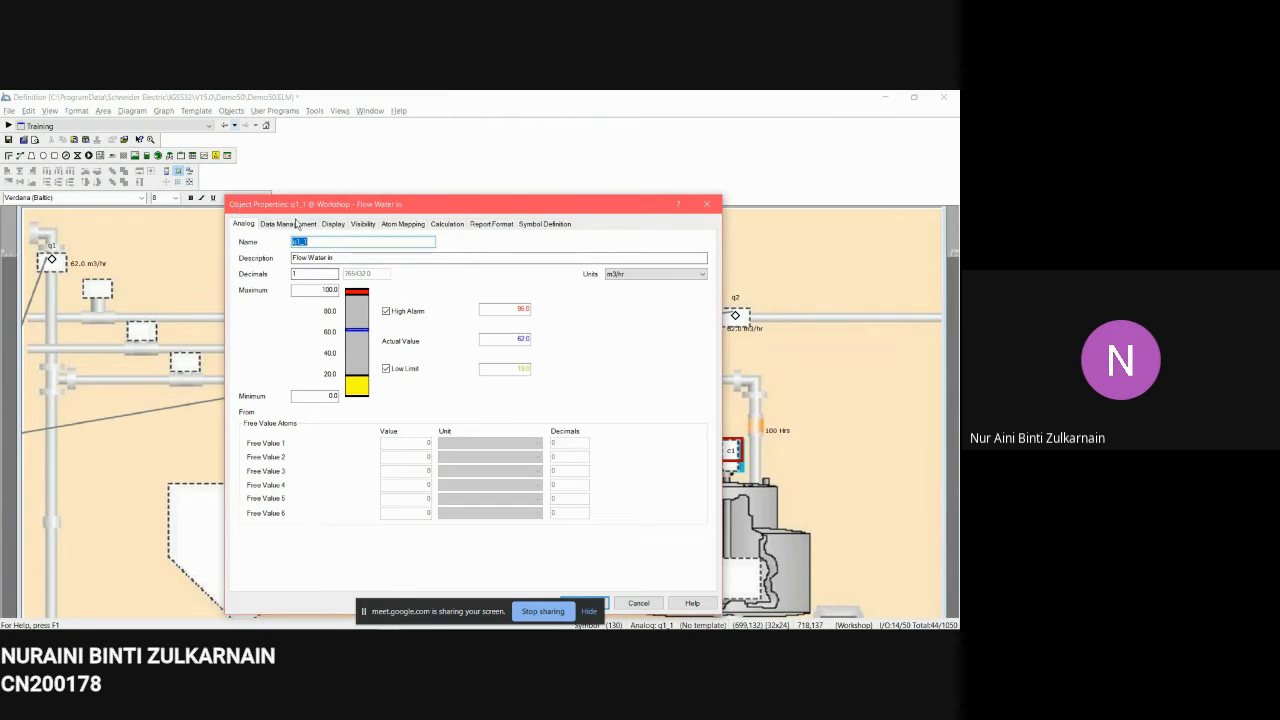
{"action": "left_click", "coordinate": [709, 206]}
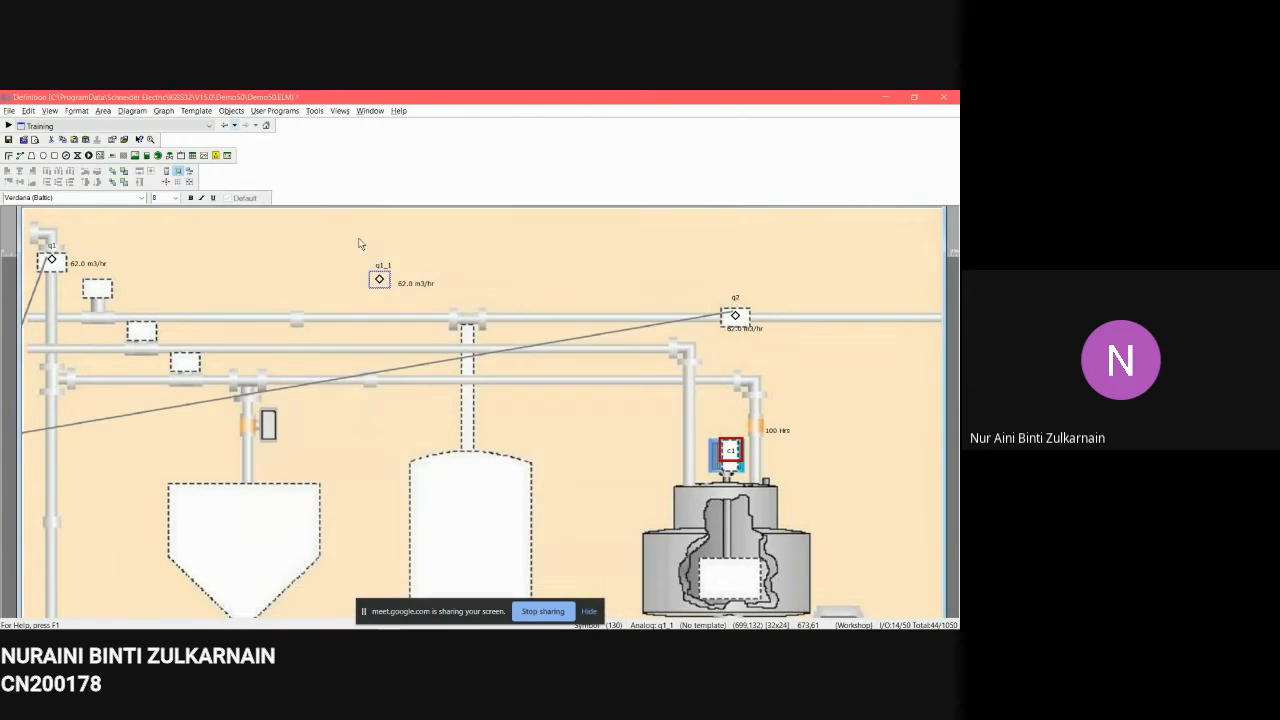
Step: Delete the pasted q1_1 object from the diagram
{"action": "left_click_drag", "start_coordinate": [358, 240], "coordinate": [452, 318]}
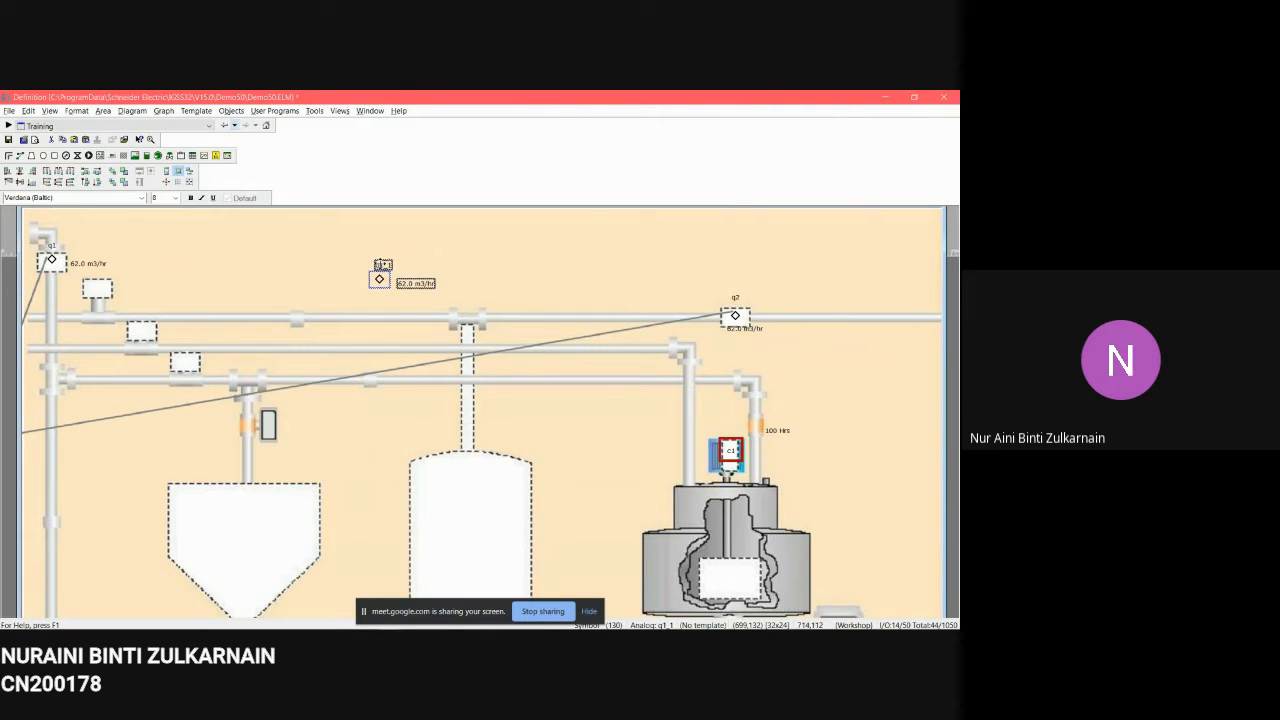
{"action": "key", "text": "Delete"}
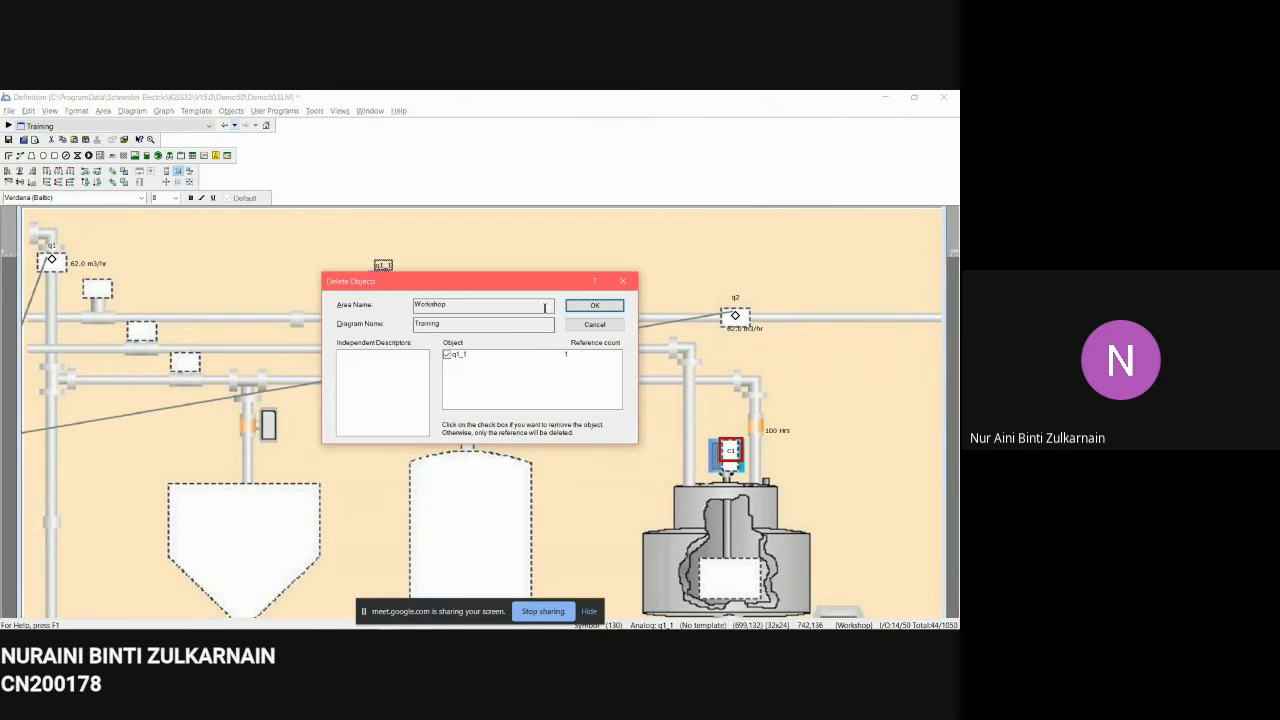
{"action": "left_click", "coordinate": [594, 305]}
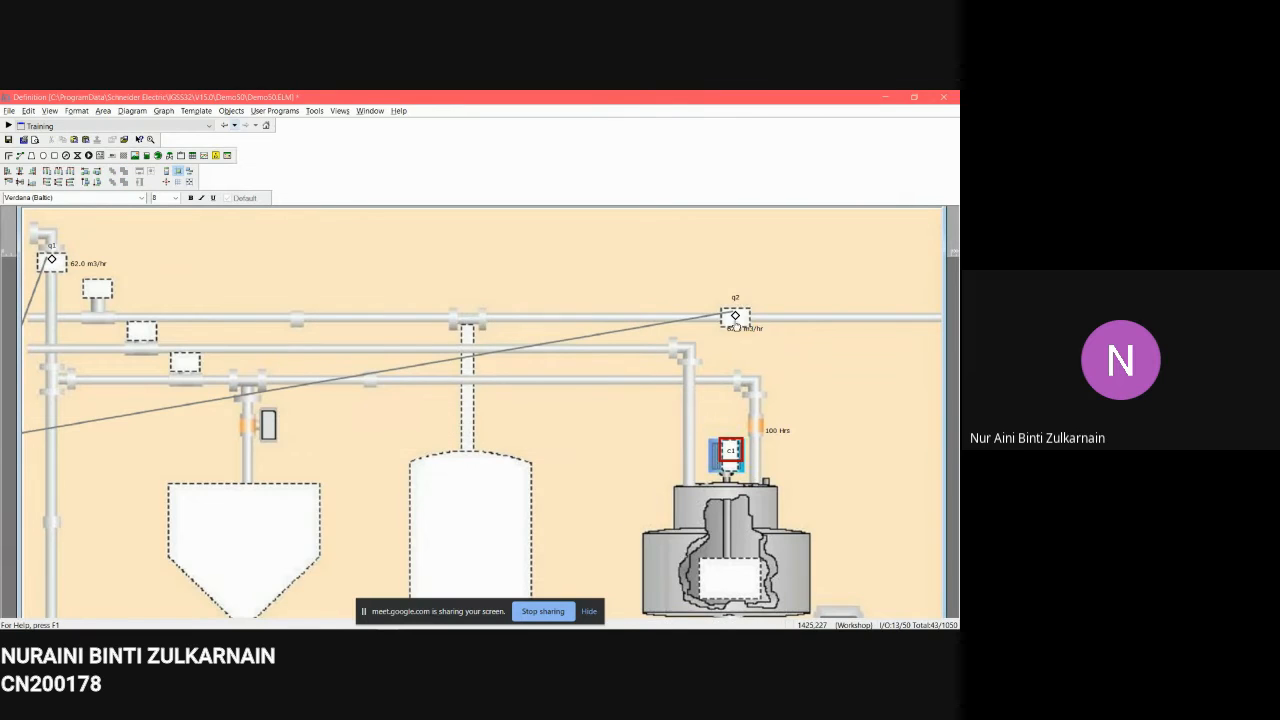
Step: Open the q2 flow symbol's properties and review its Analog, Data Management, Display and Atom Mapping settings
{"action": "left_click", "coordinate": [735, 318]}
{"action": "double_click", "coordinate": [735, 318]}
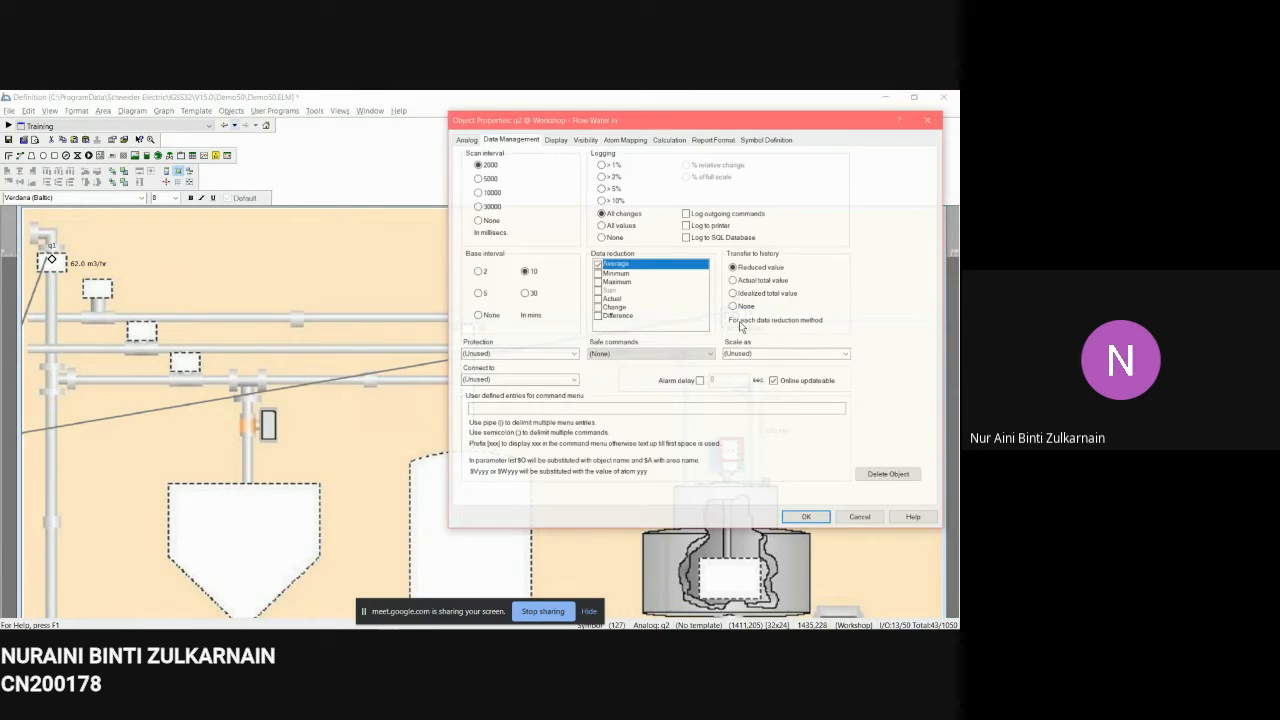
{"action": "left_click", "coordinate": [476, 140]}
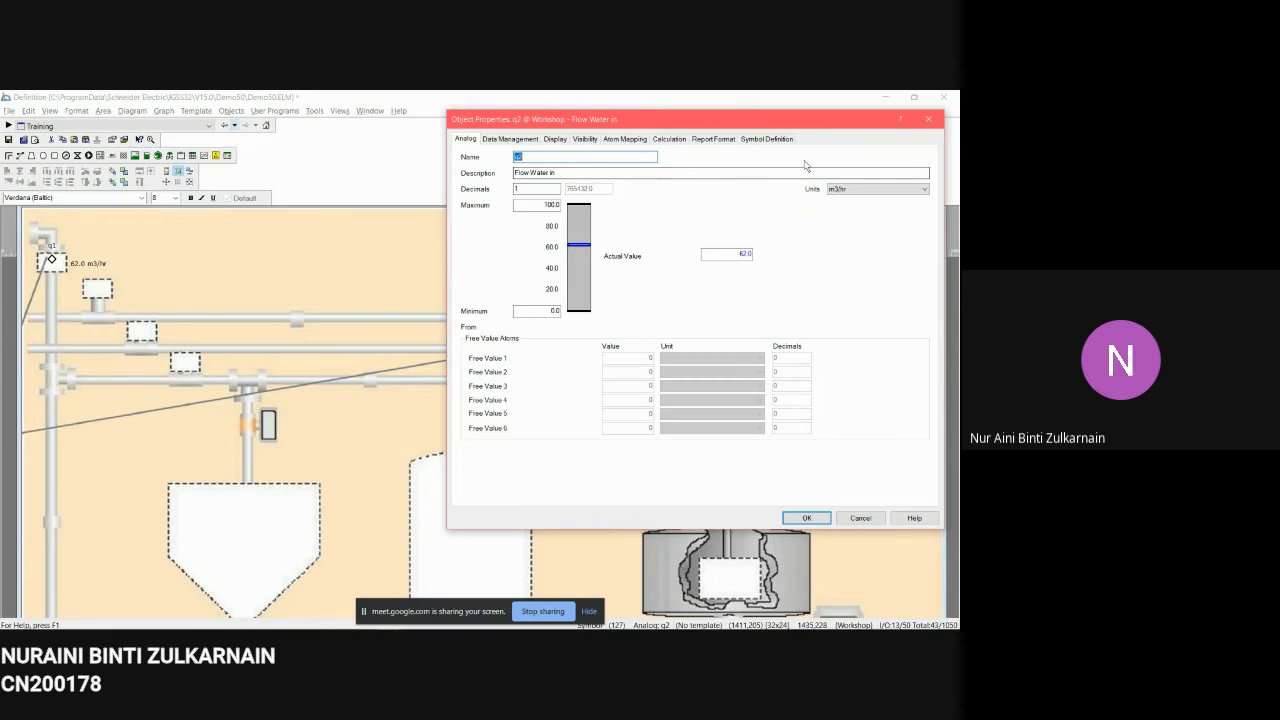
{"action": "left_click", "coordinate": [510, 140]}
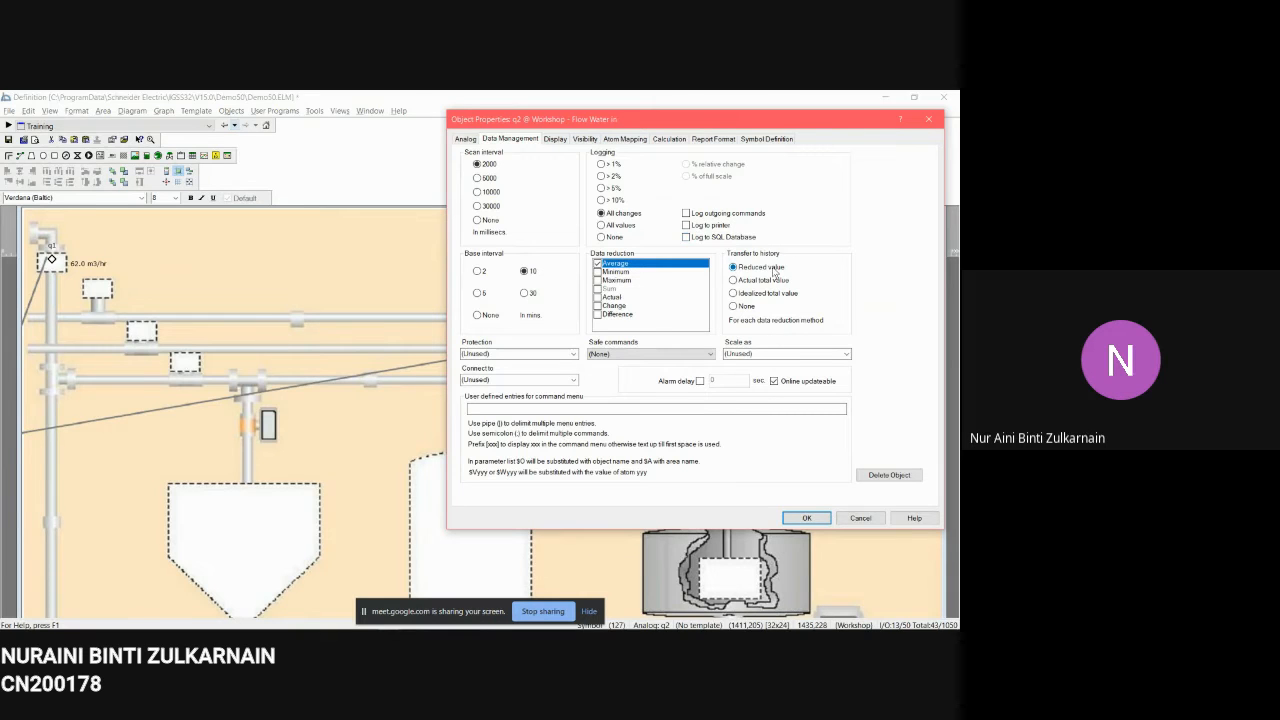
{"action": "left_click", "coordinate": [555, 139]}
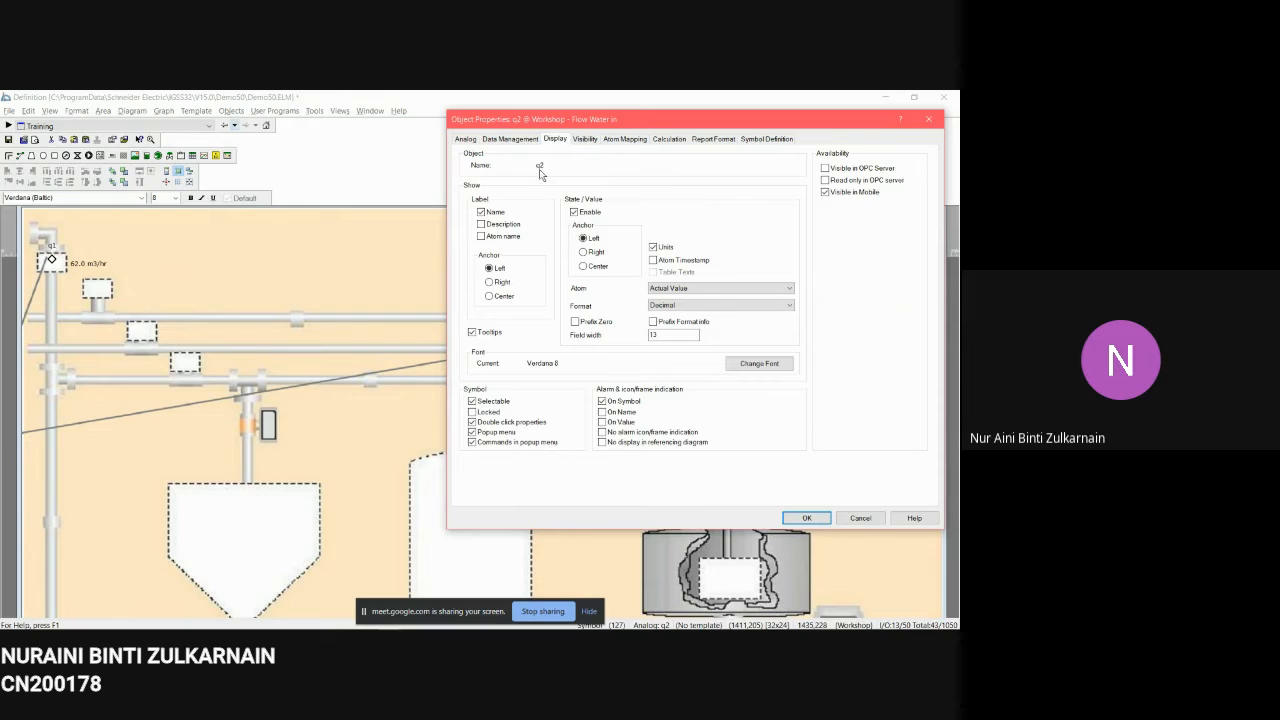
{"action": "left_click", "coordinate": [482, 212]}
{"action": "left_click", "coordinate": [622, 139]}
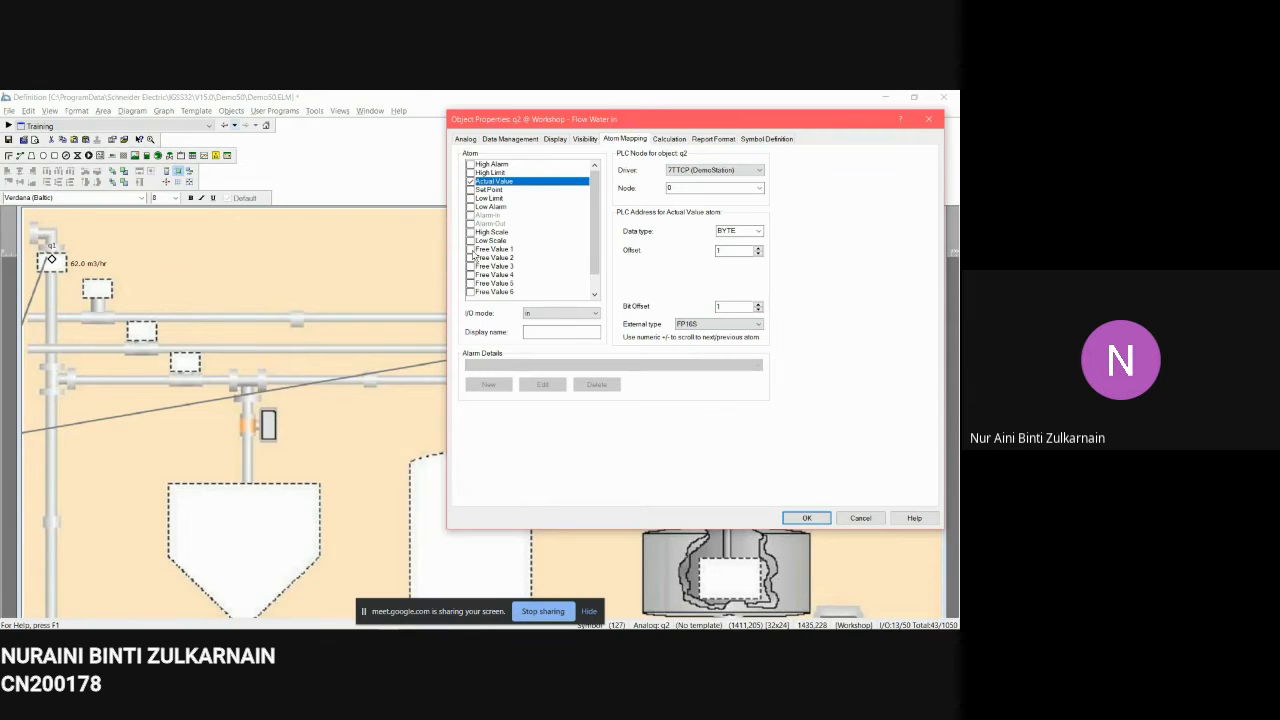
{"action": "left_click", "coordinate": [821, 515]}
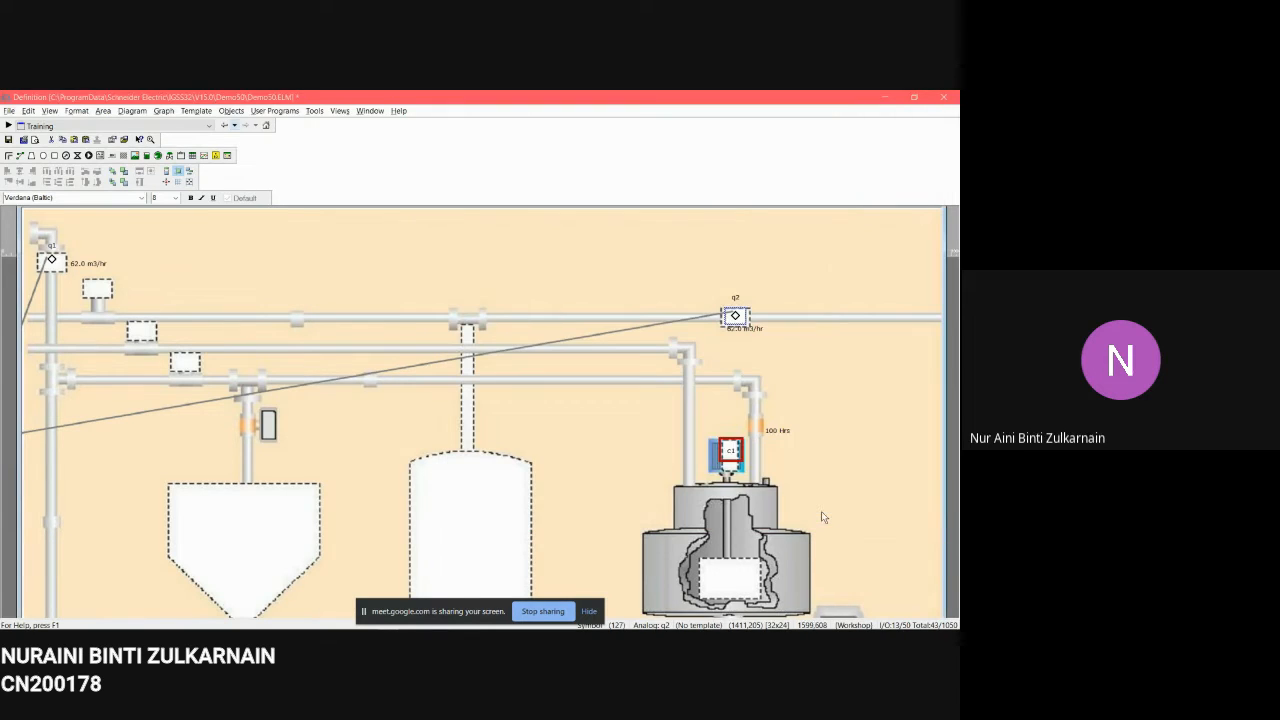
Step: Open the c1 counter's properties and review its Counter, Data Management, Display and Atom Mapping settings
{"action": "scroll", "coordinate": [712, 388], "scroll_direction": "down", "scroll_amount": 1}
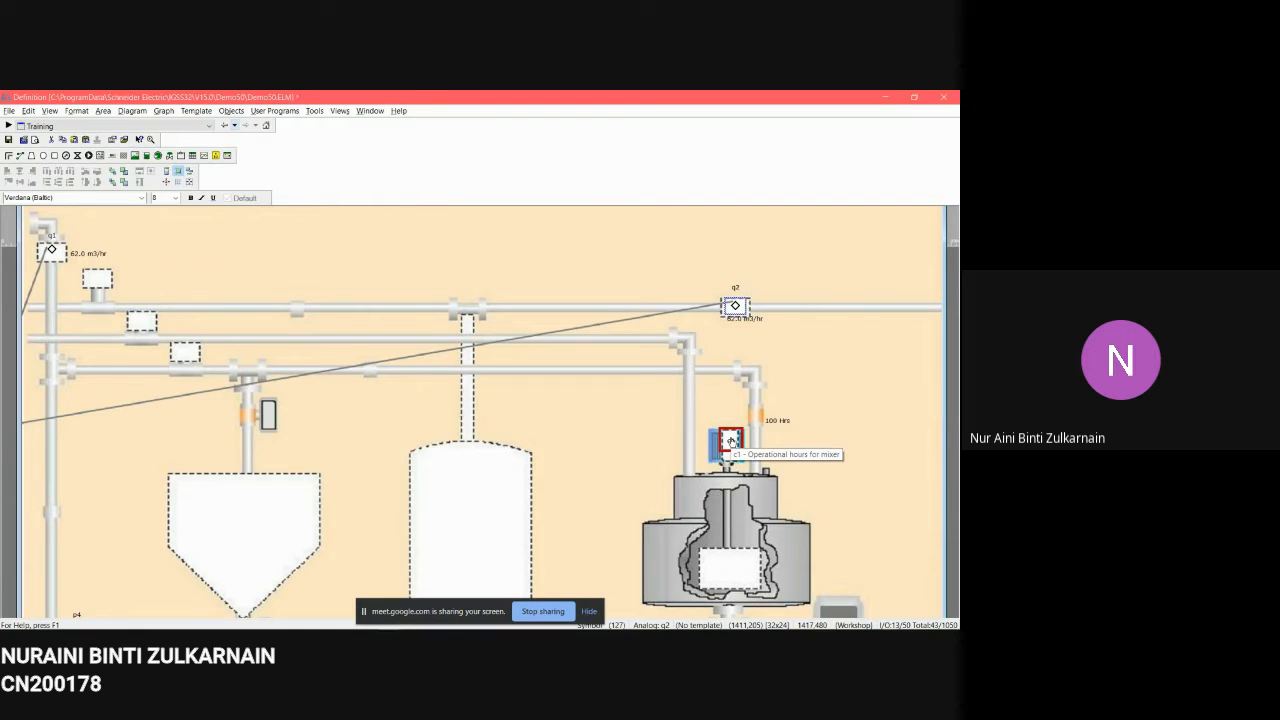
{"action": "left_click", "coordinate": [231, 110]}
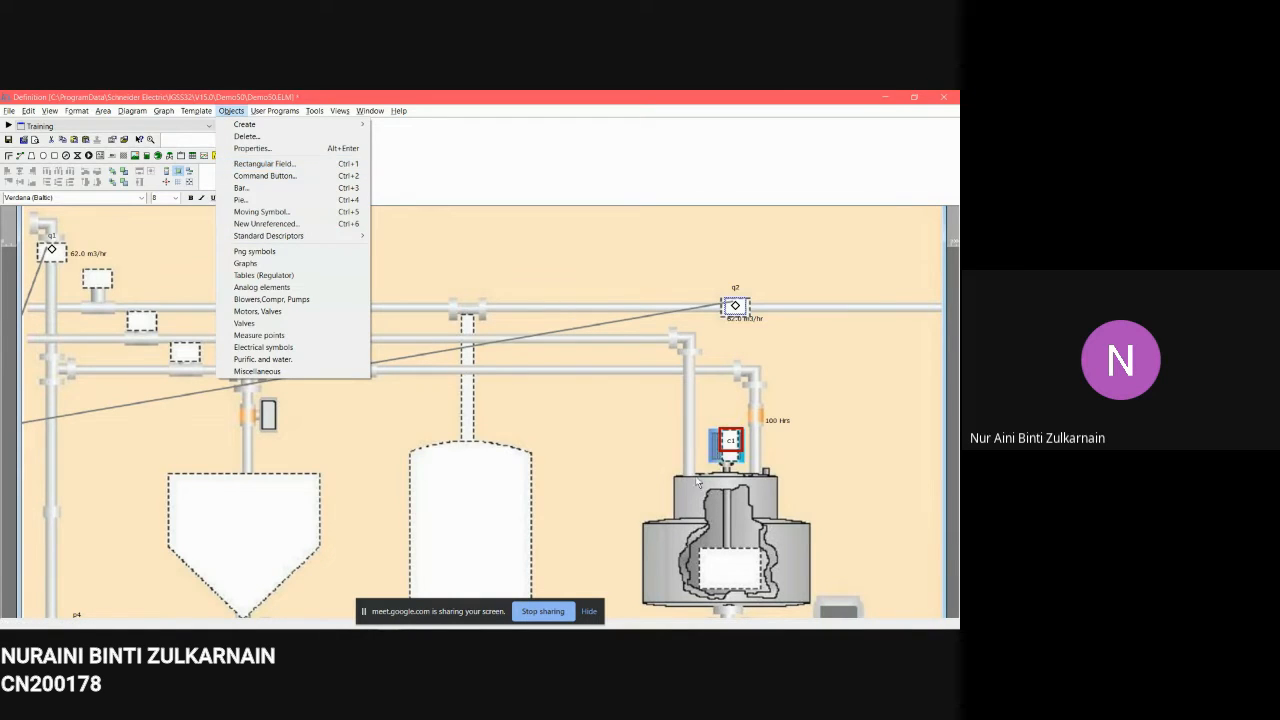
{"action": "right_click", "coordinate": [731, 448]}
{"action": "left_click", "coordinate": [767, 436]}
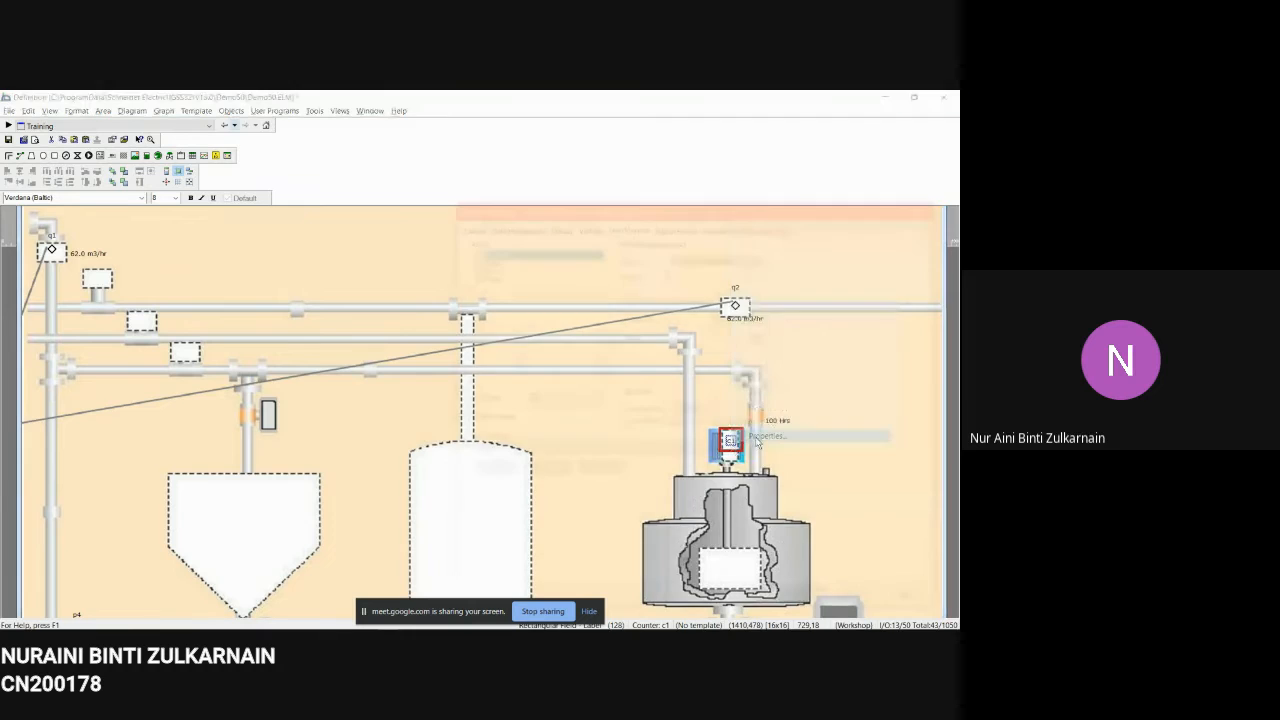
{"action": "left_click_drag", "start_coordinate": [695, 204], "coordinate": [444, 147]}
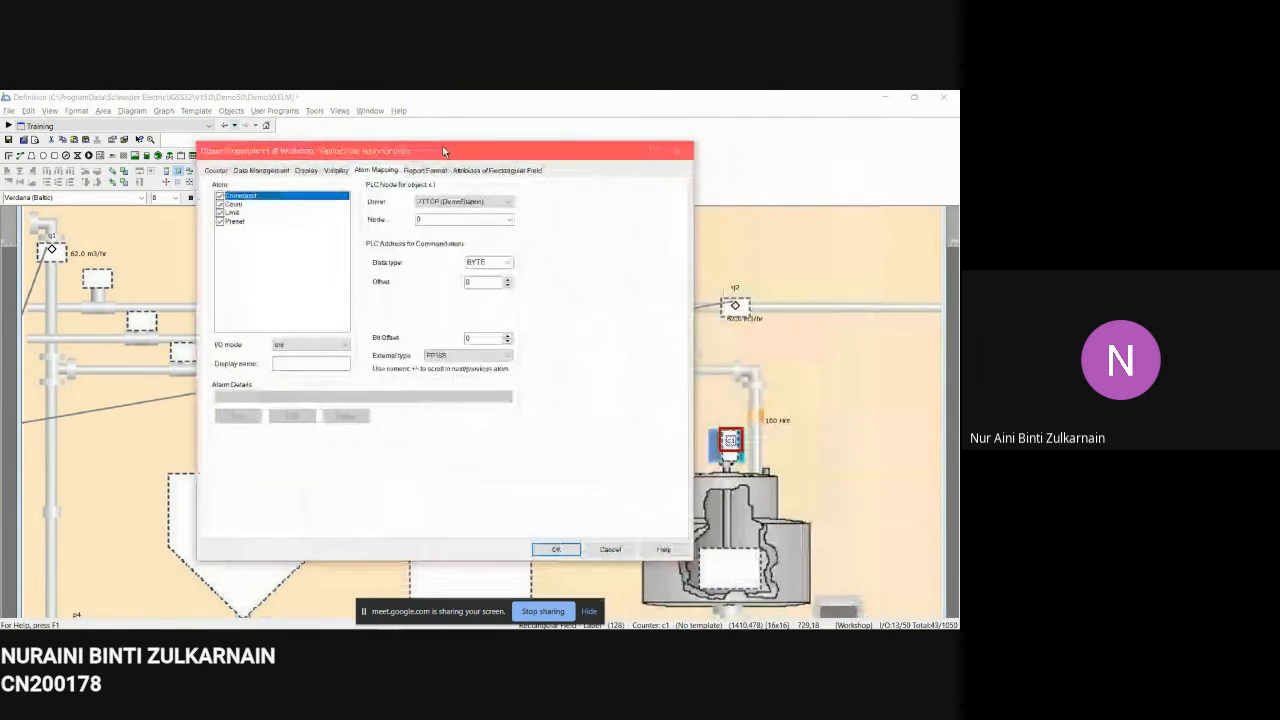
{"action": "left_click", "coordinate": [216, 170]}
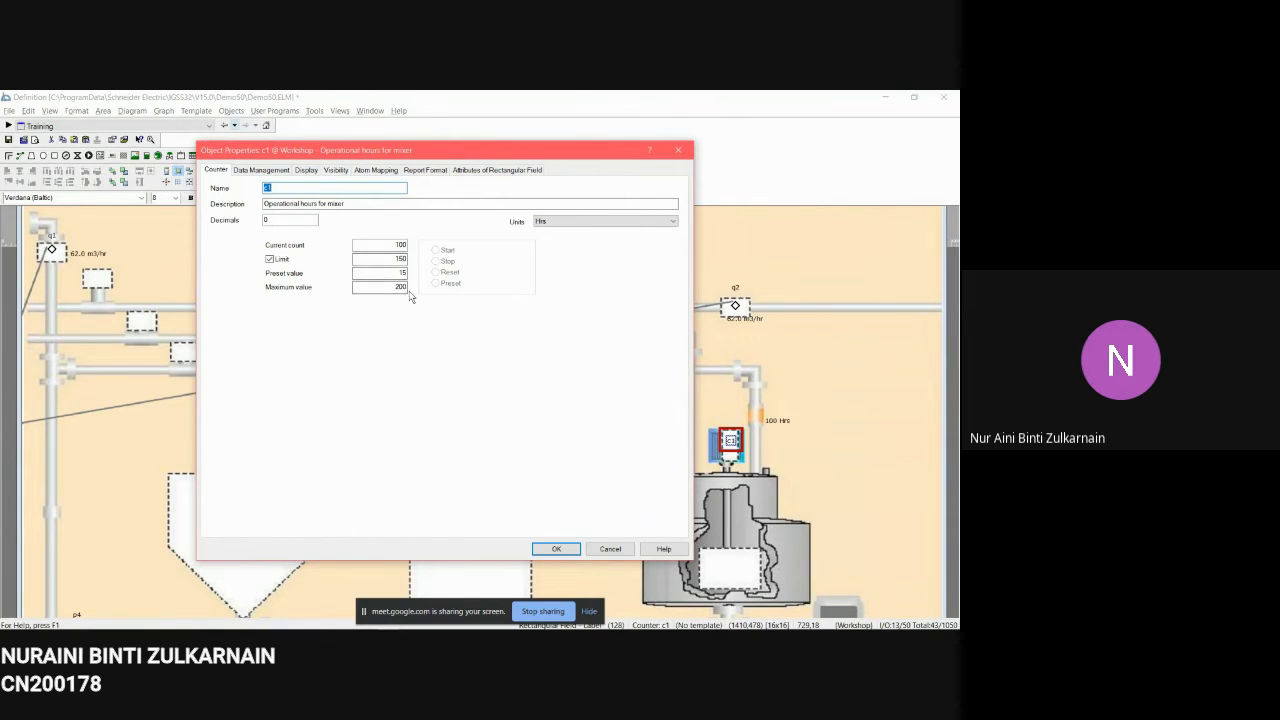
{"action": "left_click", "coordinate": [272, 171]}
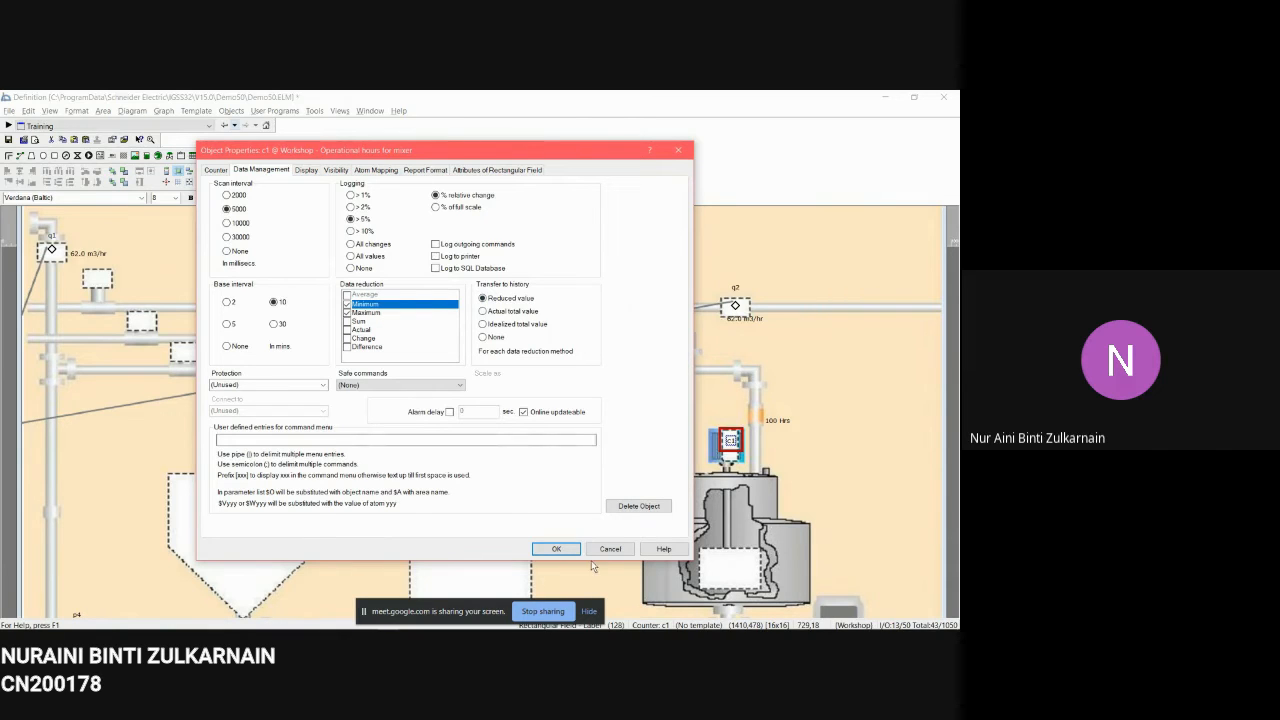
{"action": "left_click", "coordinate": [307, 171]}
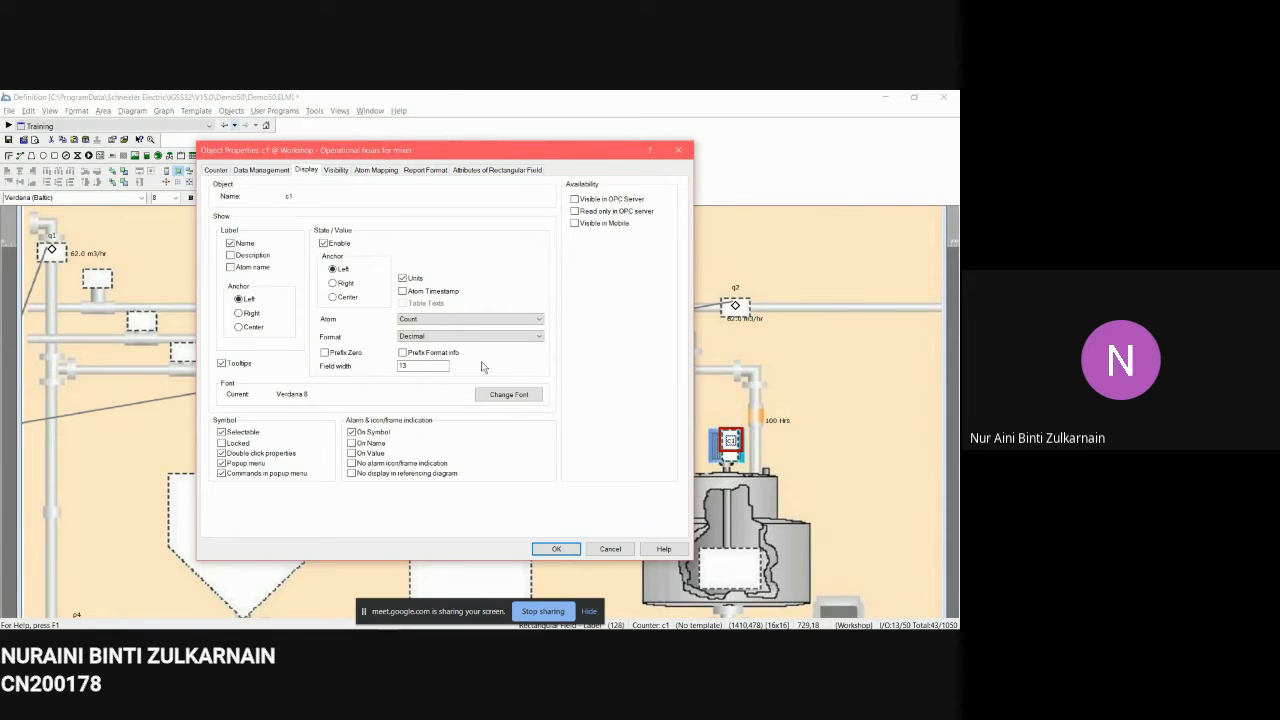
{"action": "left_click", "coordinate": [362, 172]}
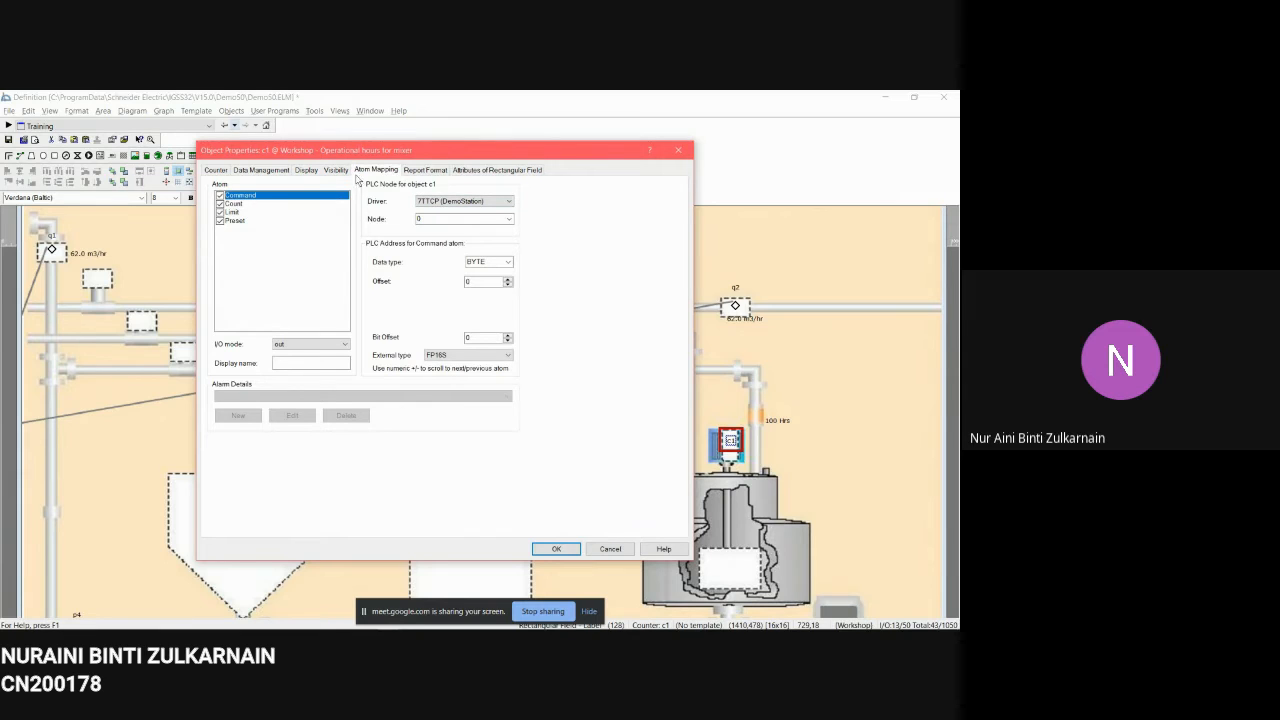
Step: Select each of the c1 counter's Command, Count, Limit and Preset atoms to examine their PLC address mappings
{"action": "left_click", "coordinate": [238, 205]}
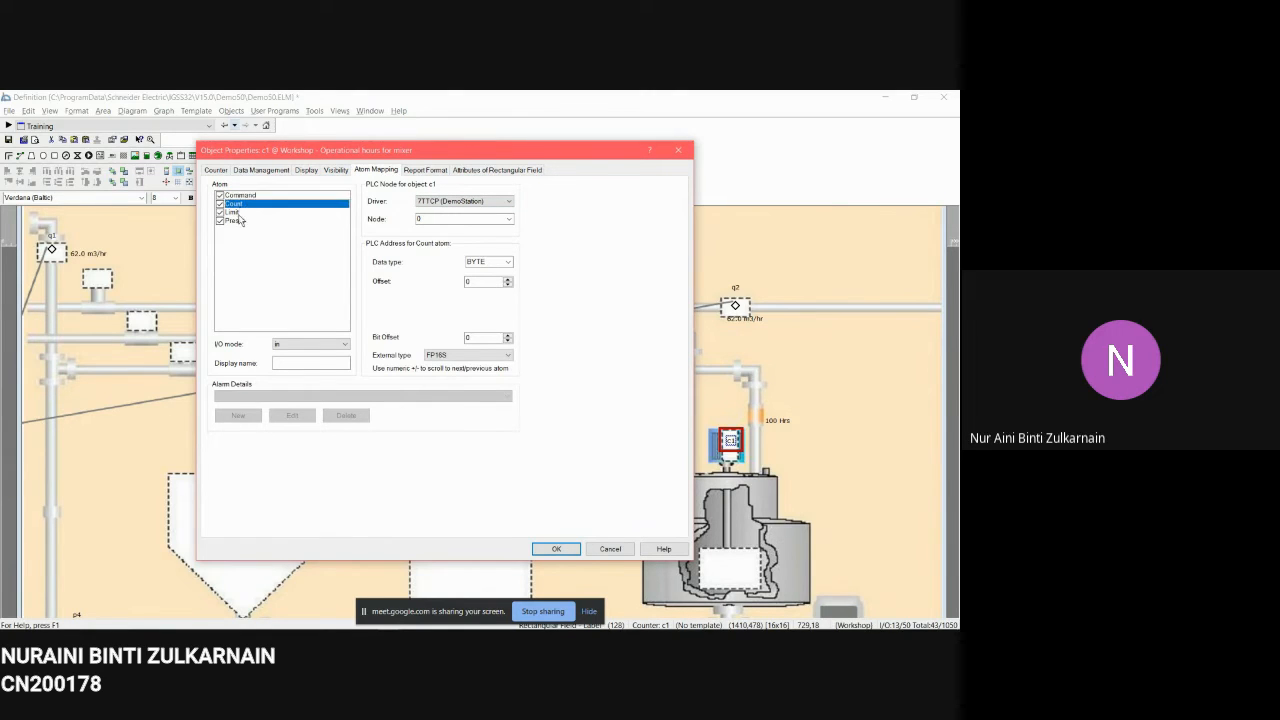
{"action": "left_click", "coordinate": [239, 213]}
{"action": "left_click", "coordinate": [243, 221]}
{"action": "left_click", "coordinate": [252, 197]}
{"action": "left_click", "coordinate": [262, 221]}
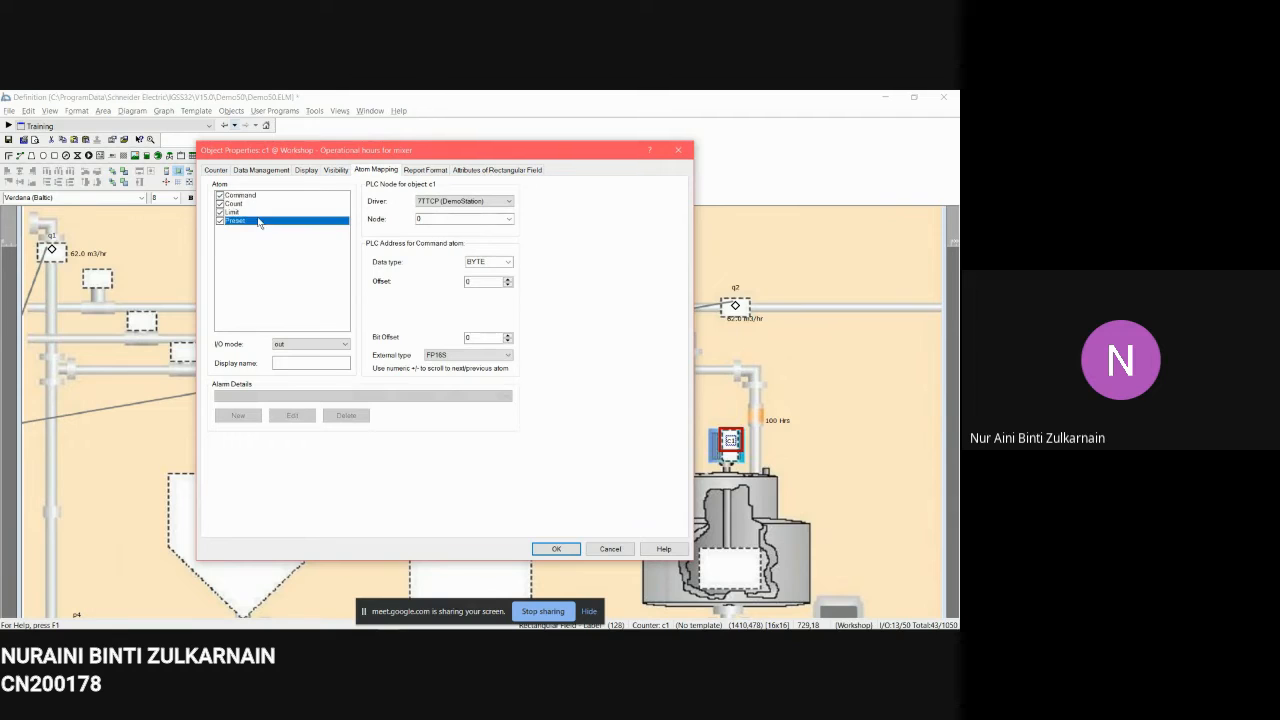
{"action": "left_click", "coordinate": [265, 205]}
{"action": "left_click", "coordinate": [265, 213]}
{"action": "left_click", "coordinate": [266, 196]}
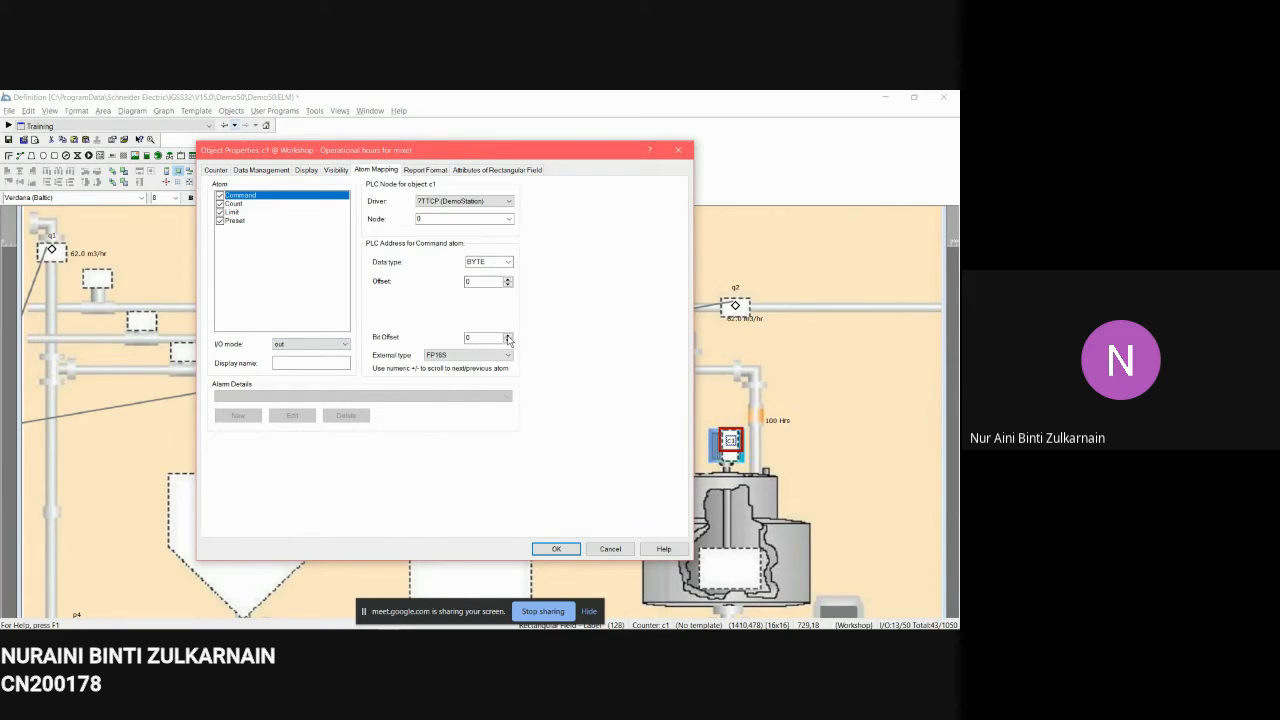
{"action": "left_click", "coordinate": [255, 205]}
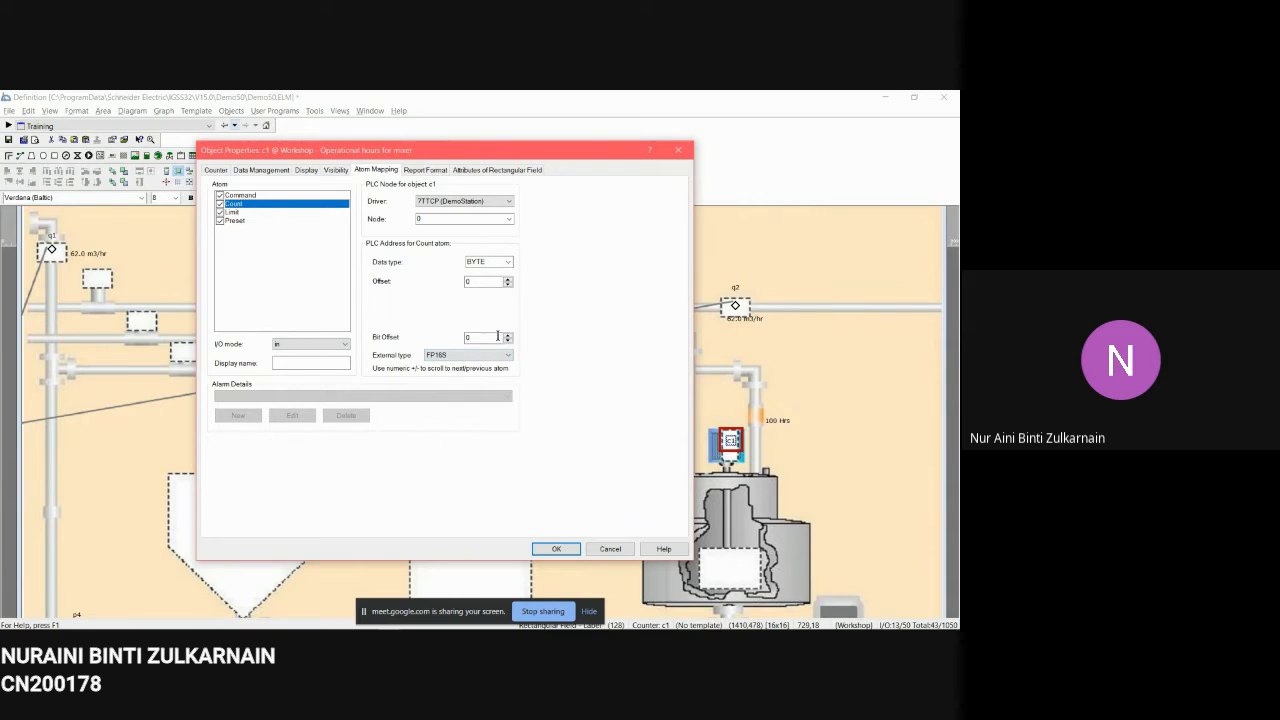
Step: Select the c1 counter's Limit atom and open its Counter limit exceeded alarm for review
{"action": "left_click", "coordinate": [230, 213]}
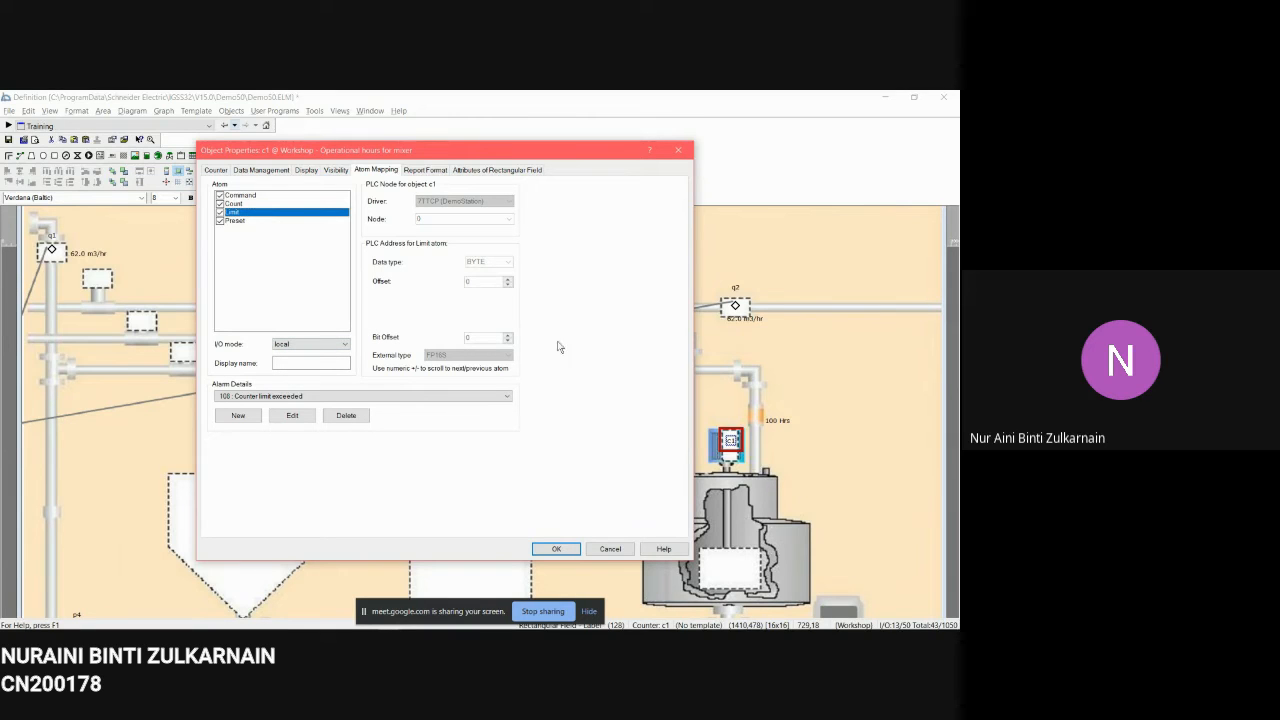
{"action": "left_click", "coordinate": [241, 400]}
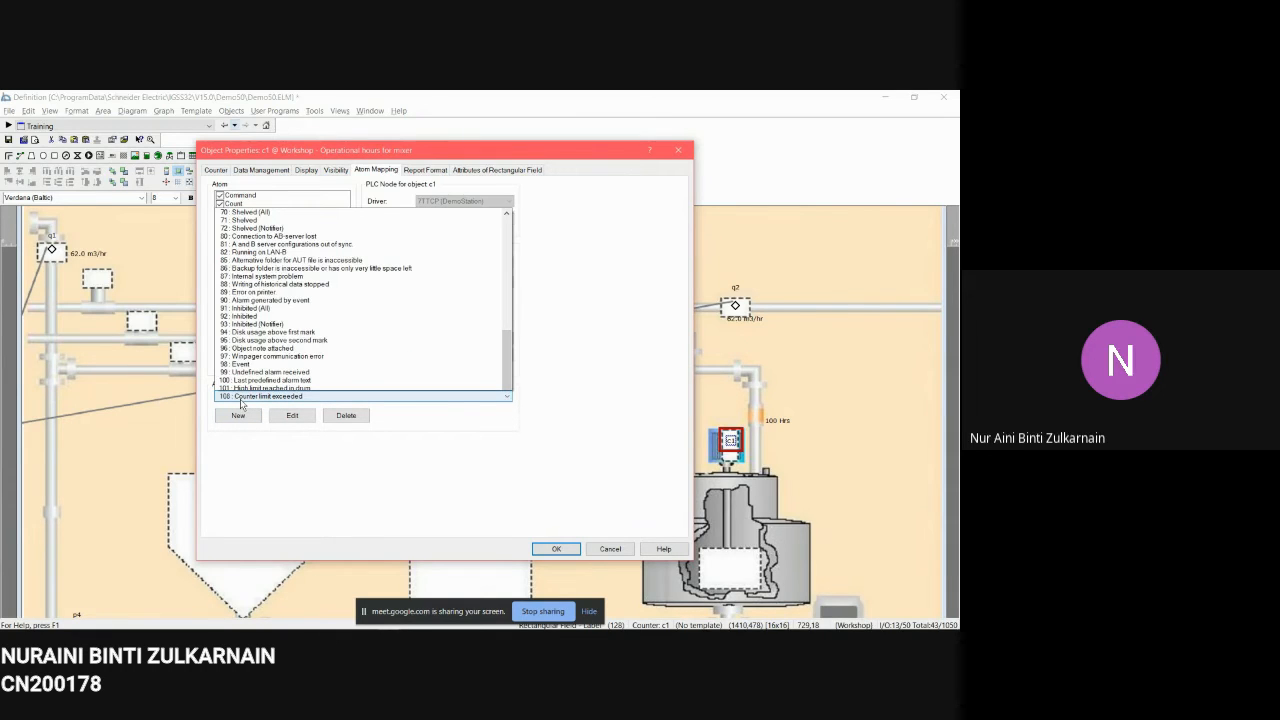
{"action": "left_click", "coordinate": [240, 400]}
{"action": "left_click", "coordinate": [290, 413]}
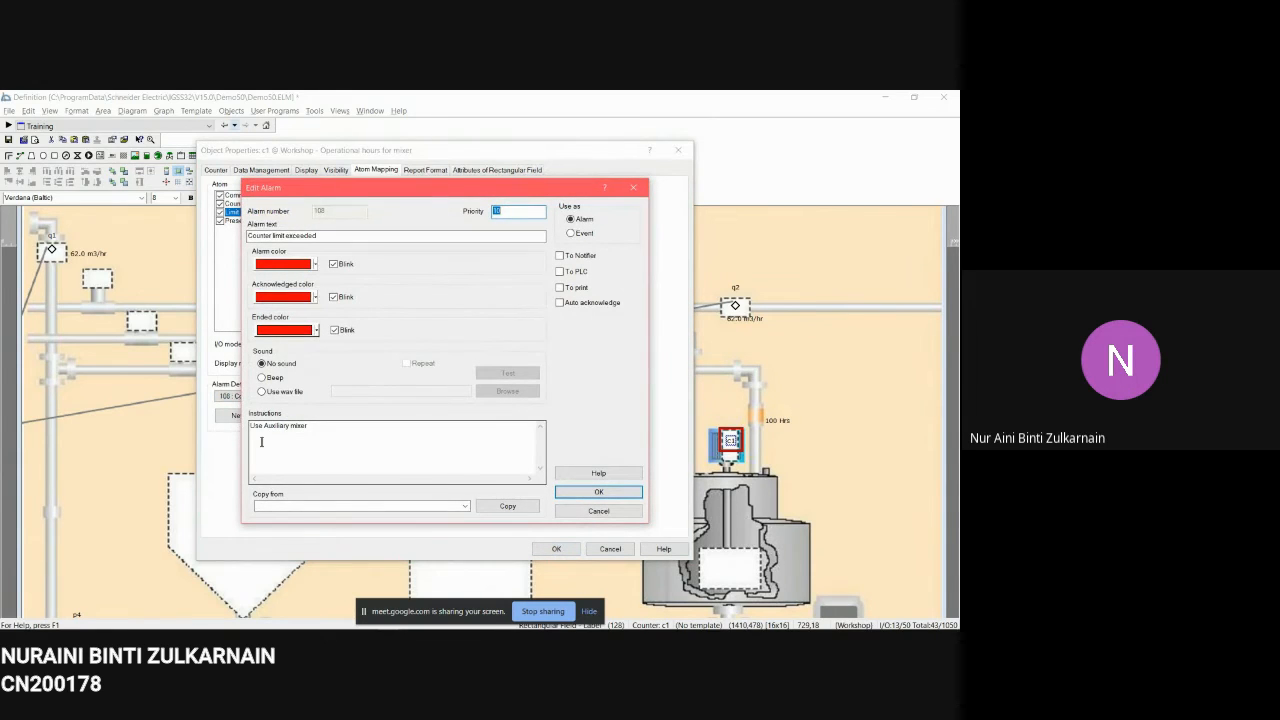
{"action": "left_click", "coordinate": [598, 491]}
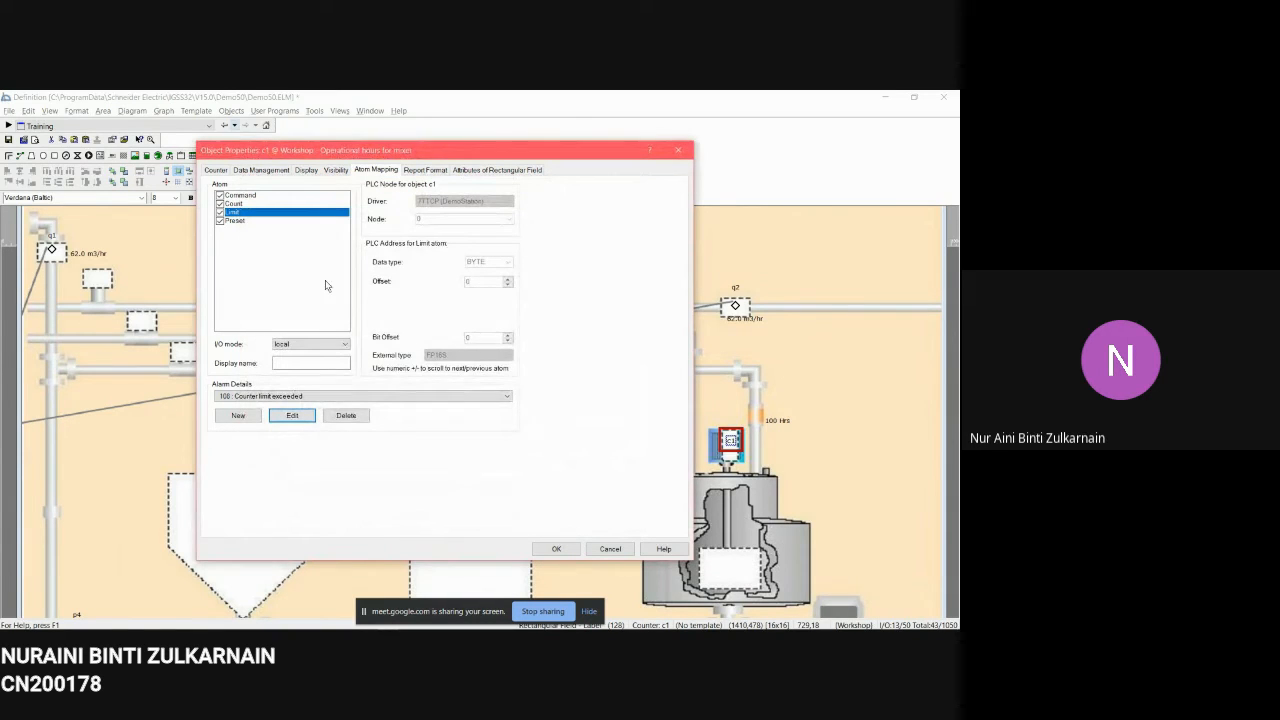
Step: Review the Preset atom mapping and the Report Format and Rectangular Field attributes before closing the c1 properties
{"action": "left_click", "coordinate": [260, 221]}
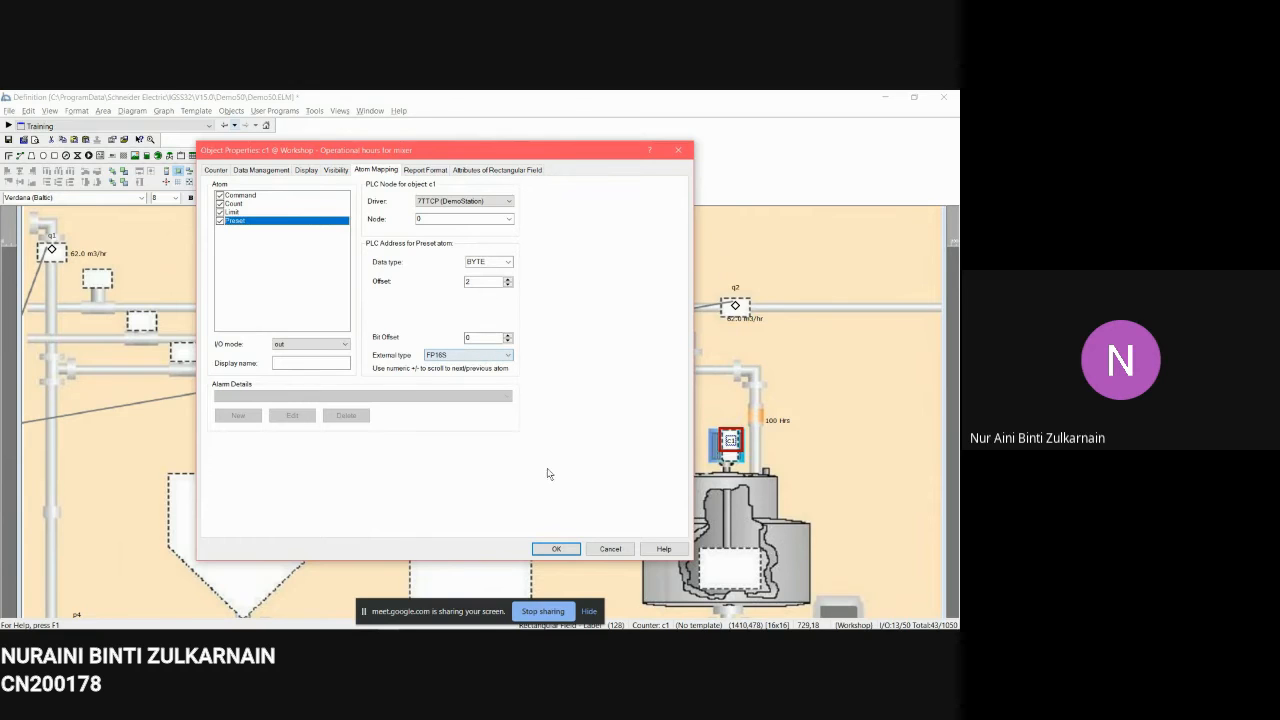
{"action": "left_click", "coordinate": [425, 170]}
{"action": "left_click", "coordinate": [473, 170]}
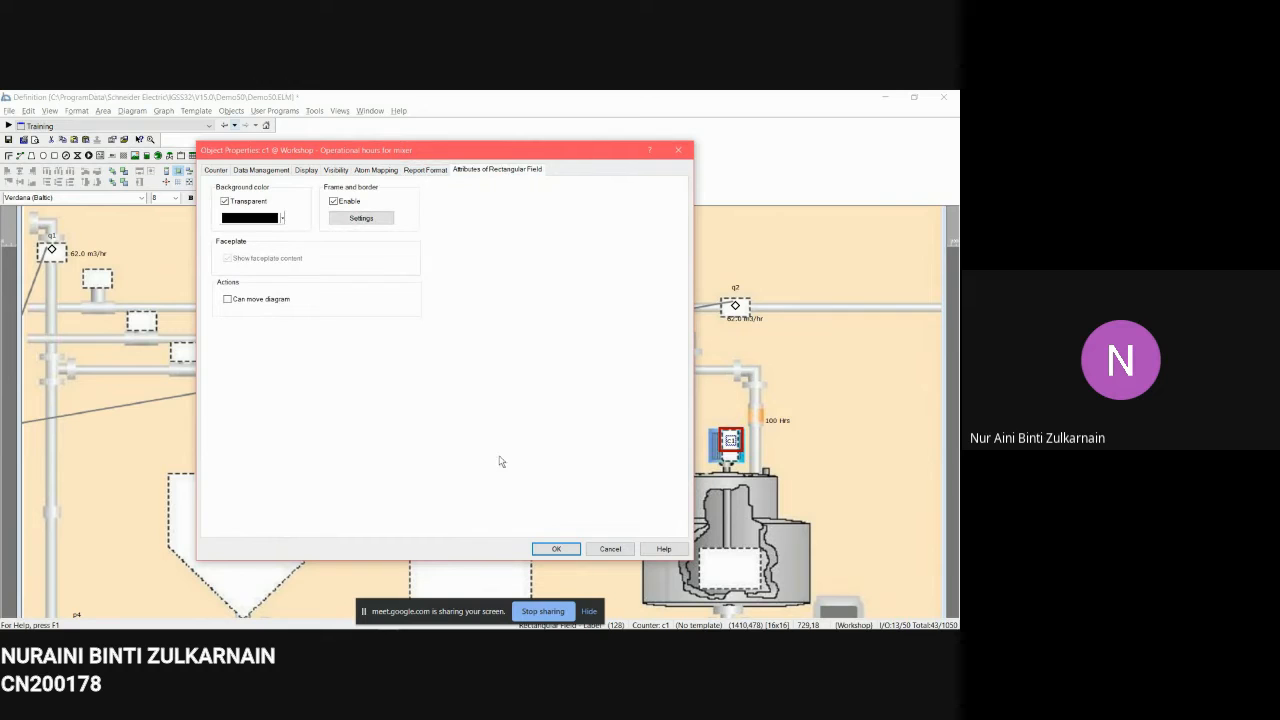
{"action": "left_click", "coordinate": [559, 549]}
Step: Open the p4 pump's properties and compare the animated symbol for each of its states
{"action": "scroll", "coordinate": [560, 500], "scroll_direction": "down", "scroll_amount": 3}
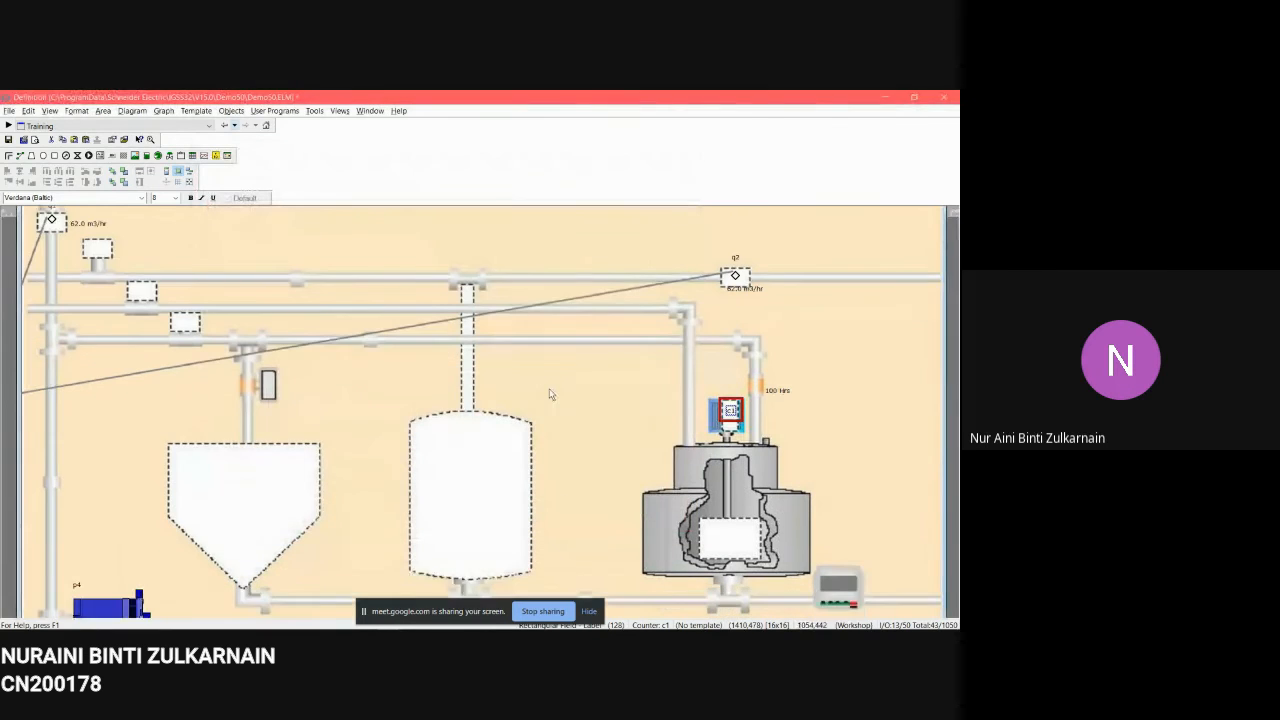
{"action": "left_click", "coordinate": [101, 532]}
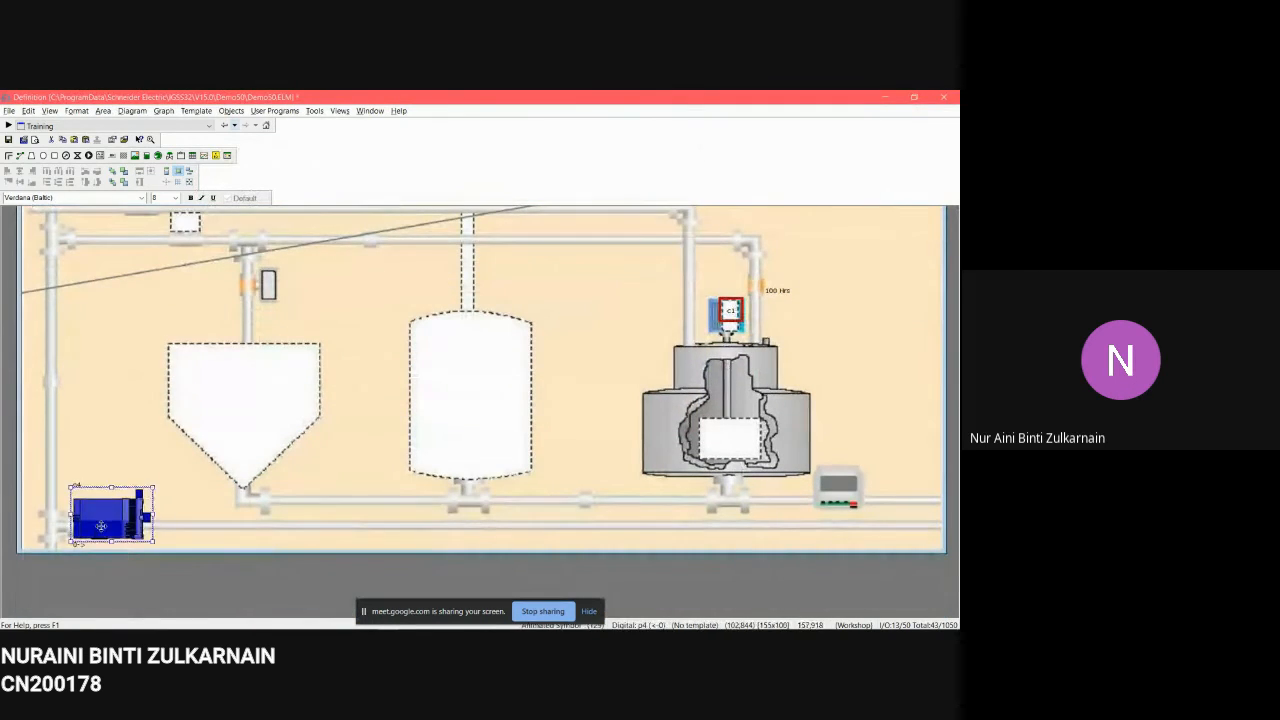
{"action": "right_click", "coordinate": [101, 532]}
{"action": "left_click", "coordinate": [128, 522]}
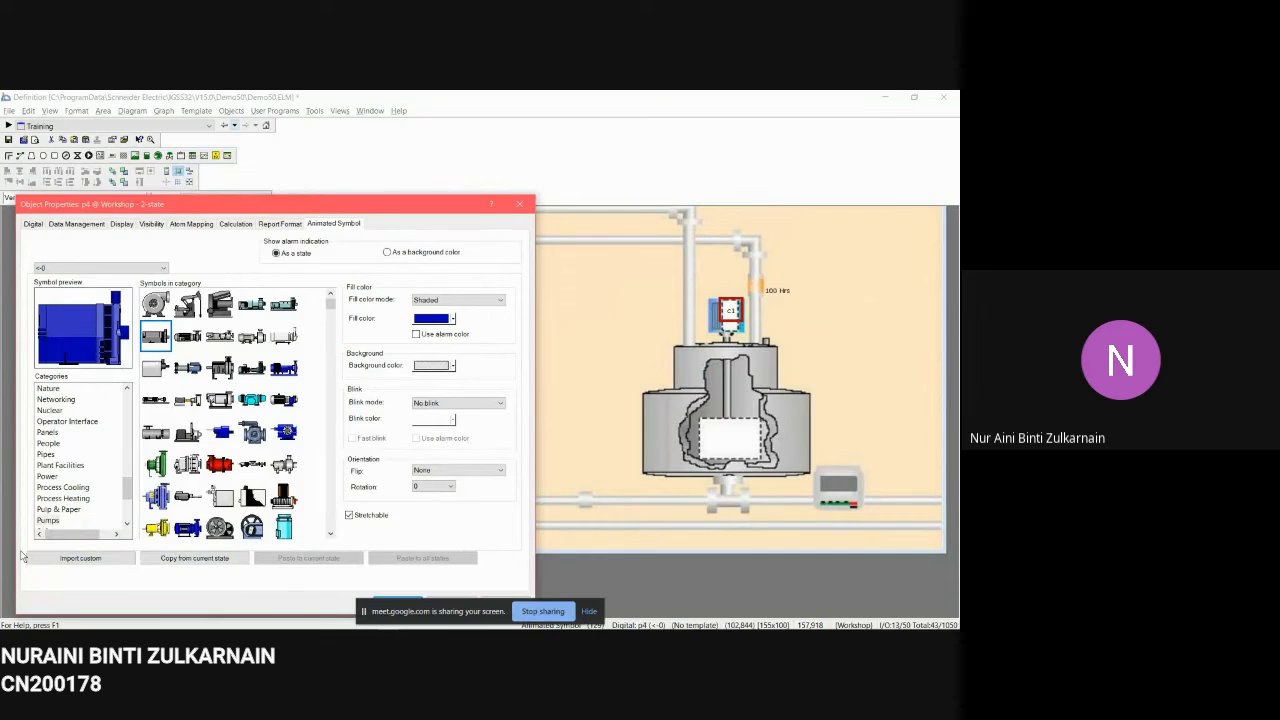
{"action": "left_click", "coordinate": [50, 520]}
{"action": "left_click", "coordinate": [149, 267]}
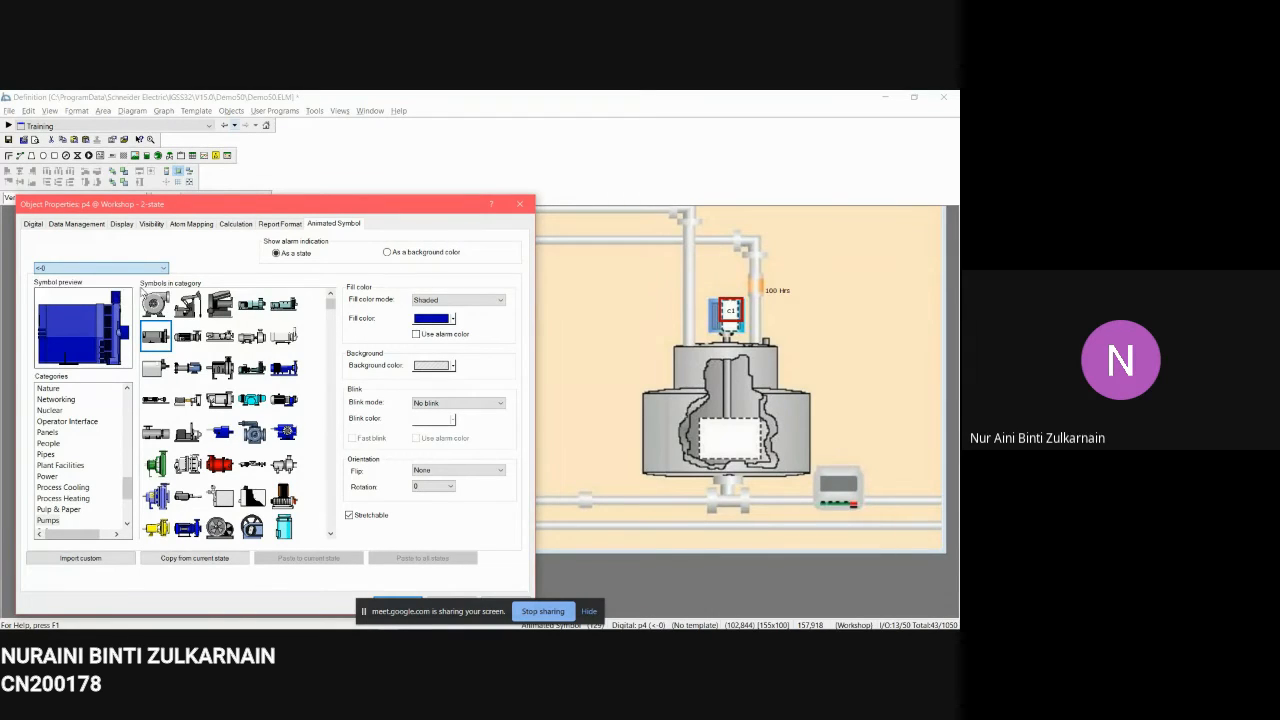
{"action": "left_click", "coordinate": [130, 293]}
{"action": "left_click", "coordinate": [133, 268]}
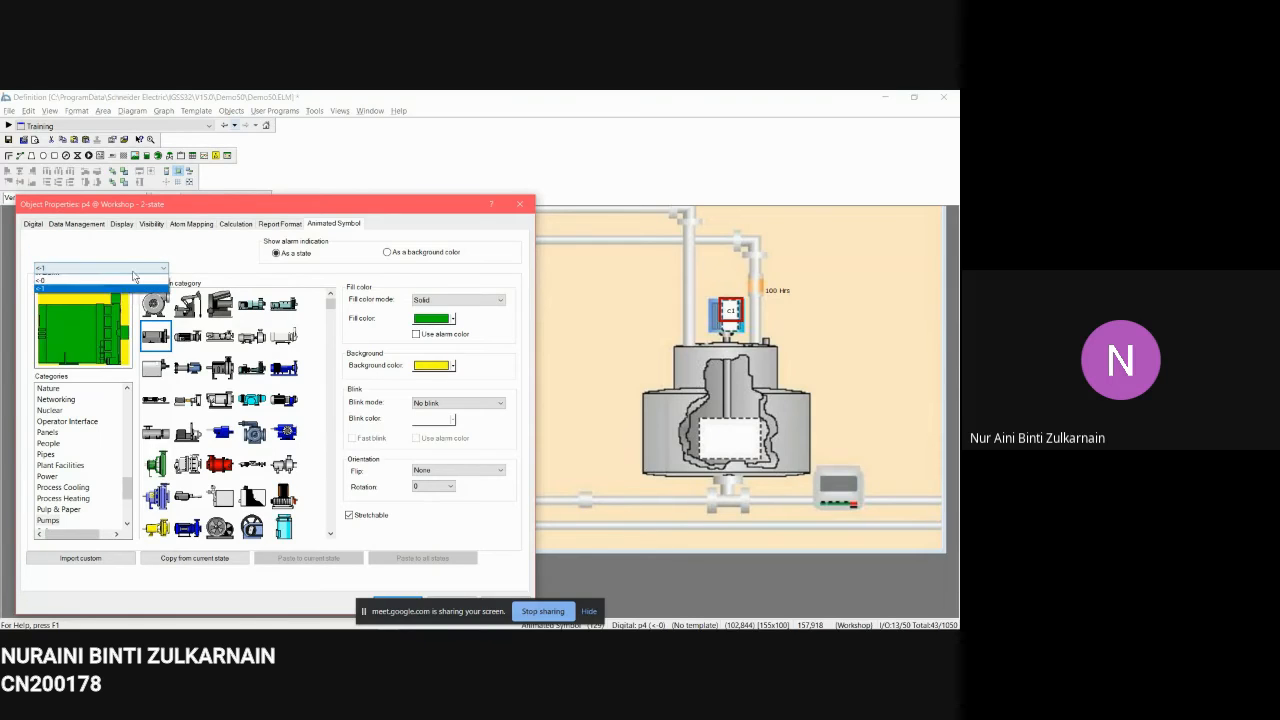
{"action": "left_click", "coordinate": [128, 287]}
{"action": "left_click", "coordinate": [130, 268]}
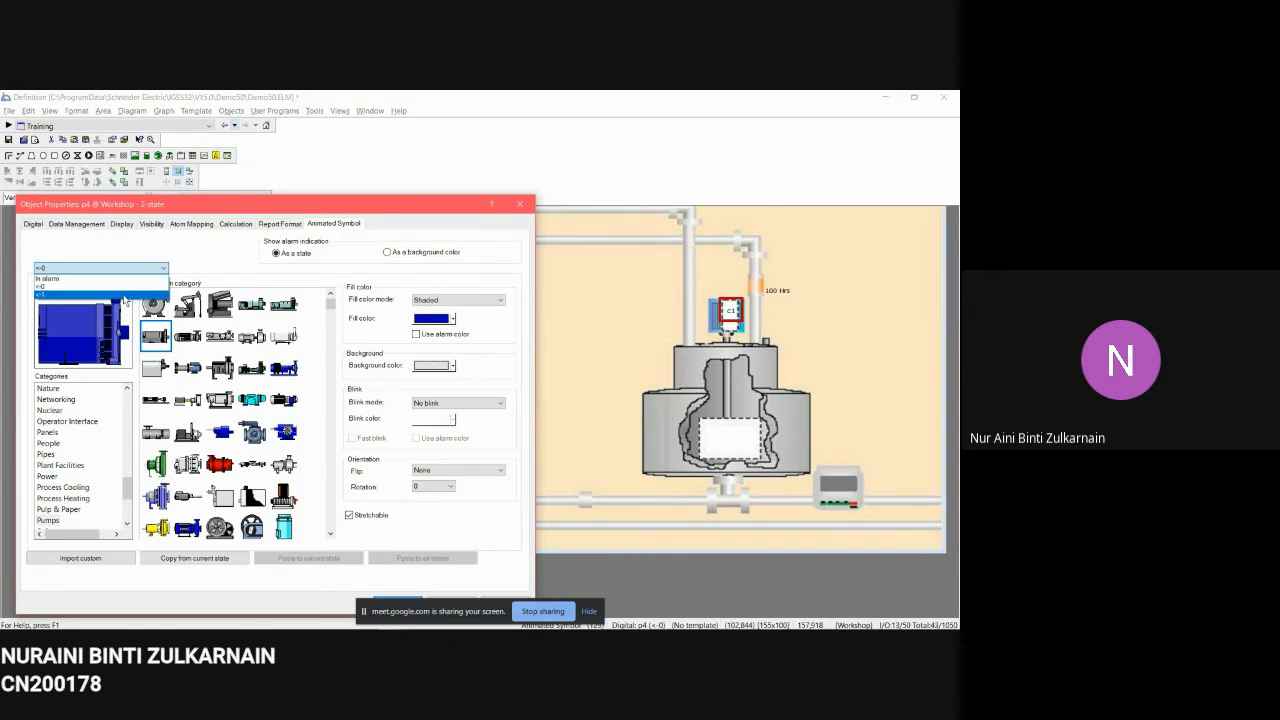
{"action": "left_click", "coordinate": [128, 287]}
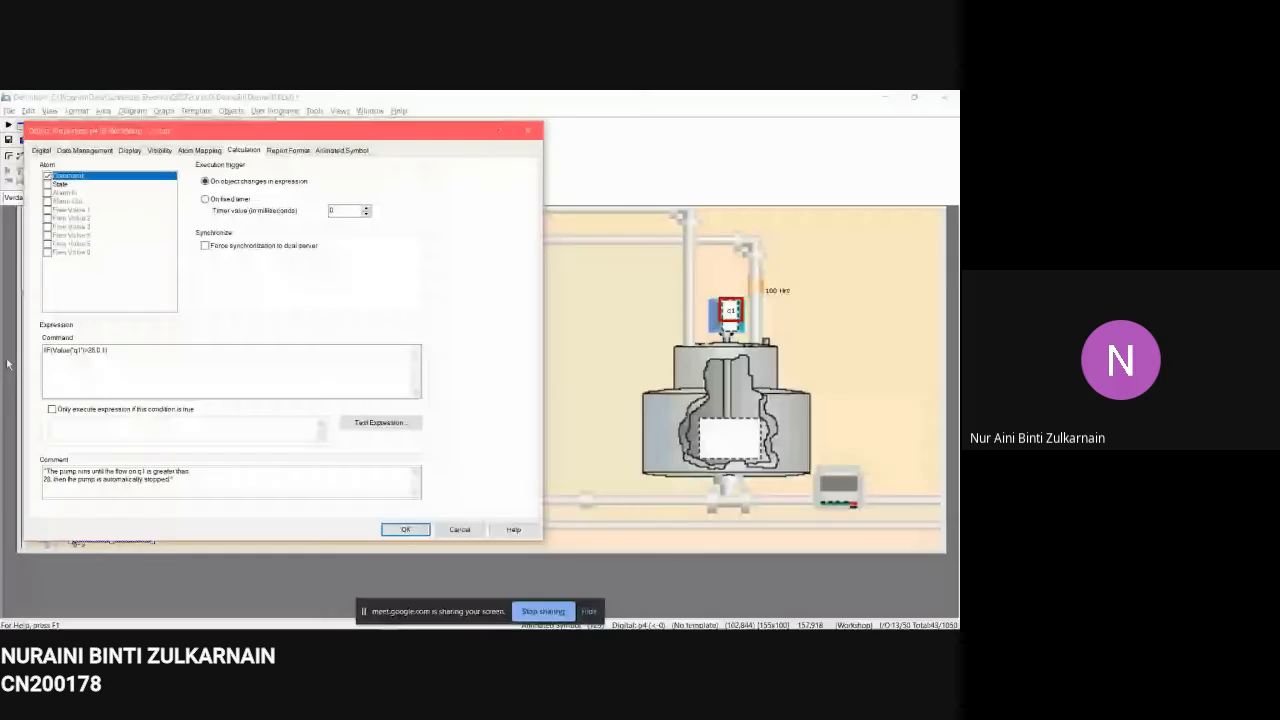
Step: Test the p4 pump's calculation expression and close its properties
{"action": "left_click", "coordinate": [355, 425]}
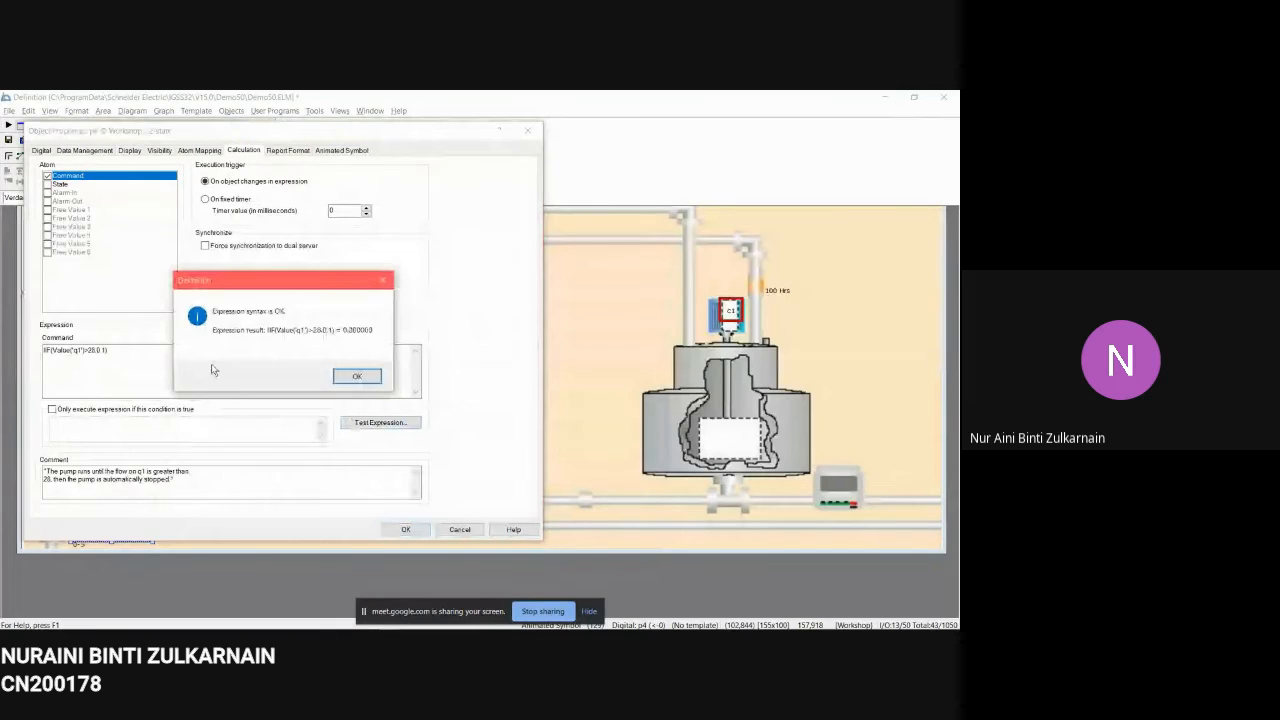
{"action": "left_click", "coordinate": [358, 377]}
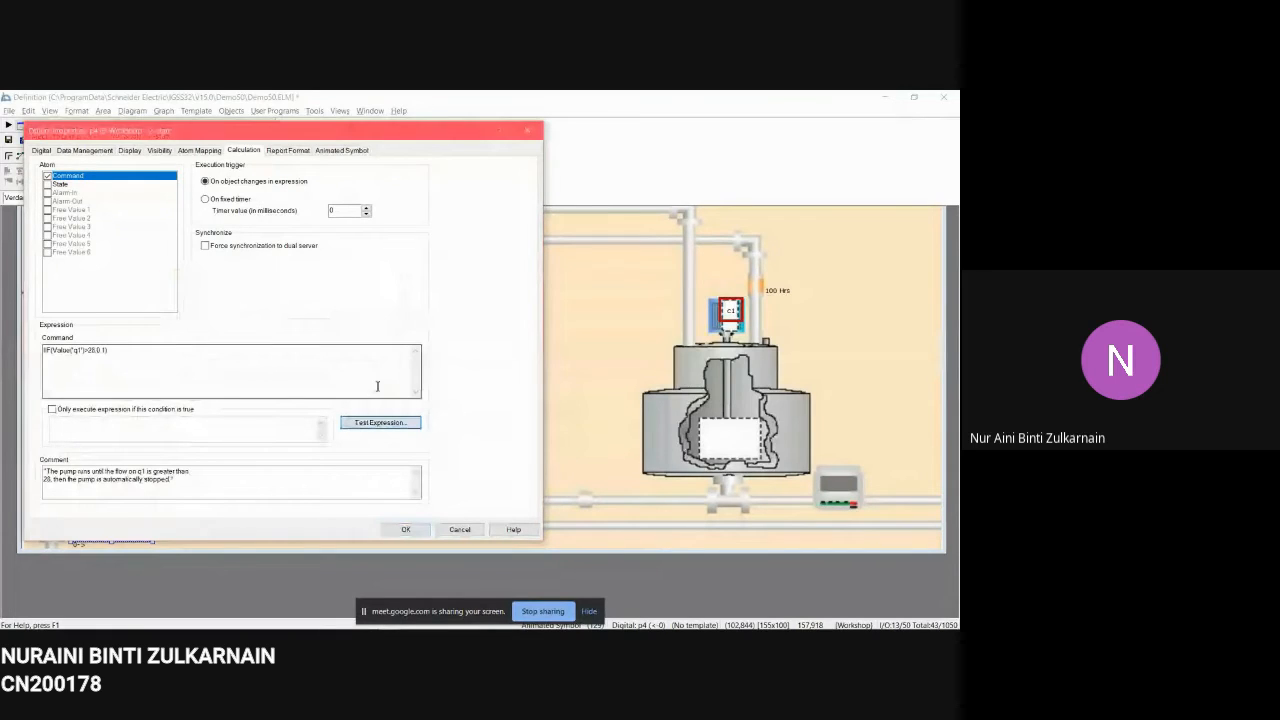
{"action": "left_click", "coordinate": [406, 530]}
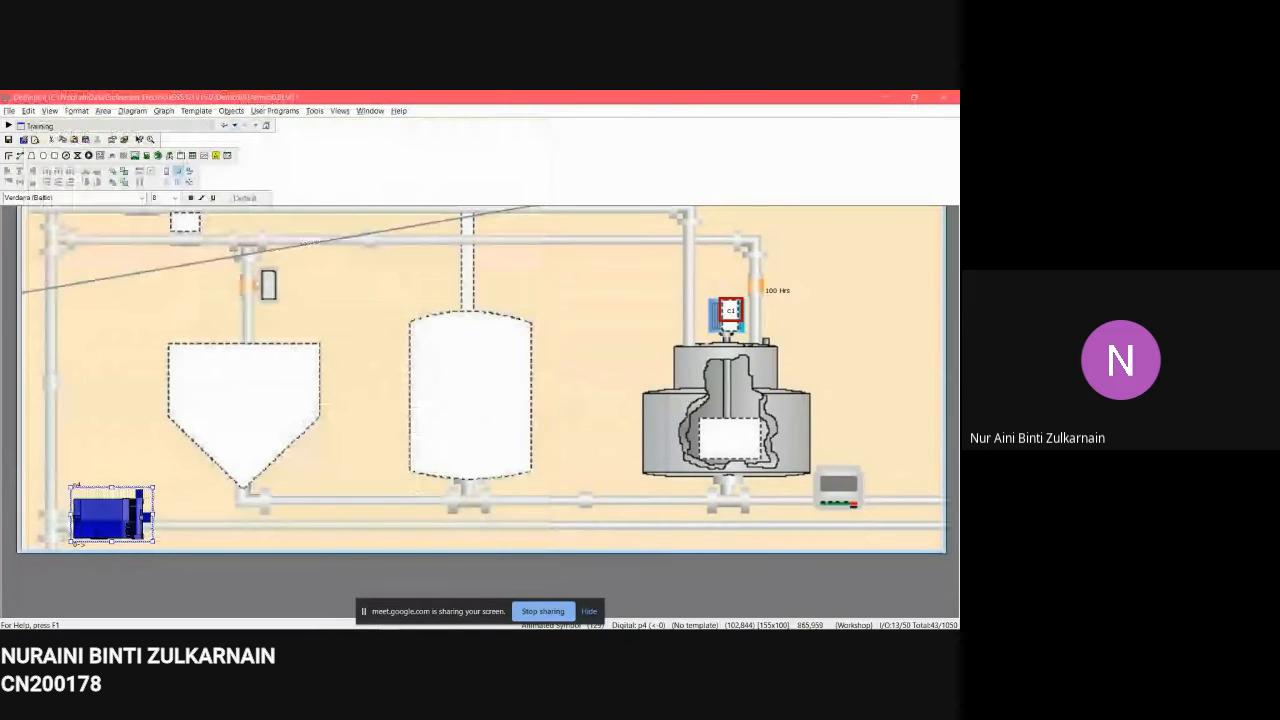
{"action": "mouse_move", "coordinate": [290, 590]}
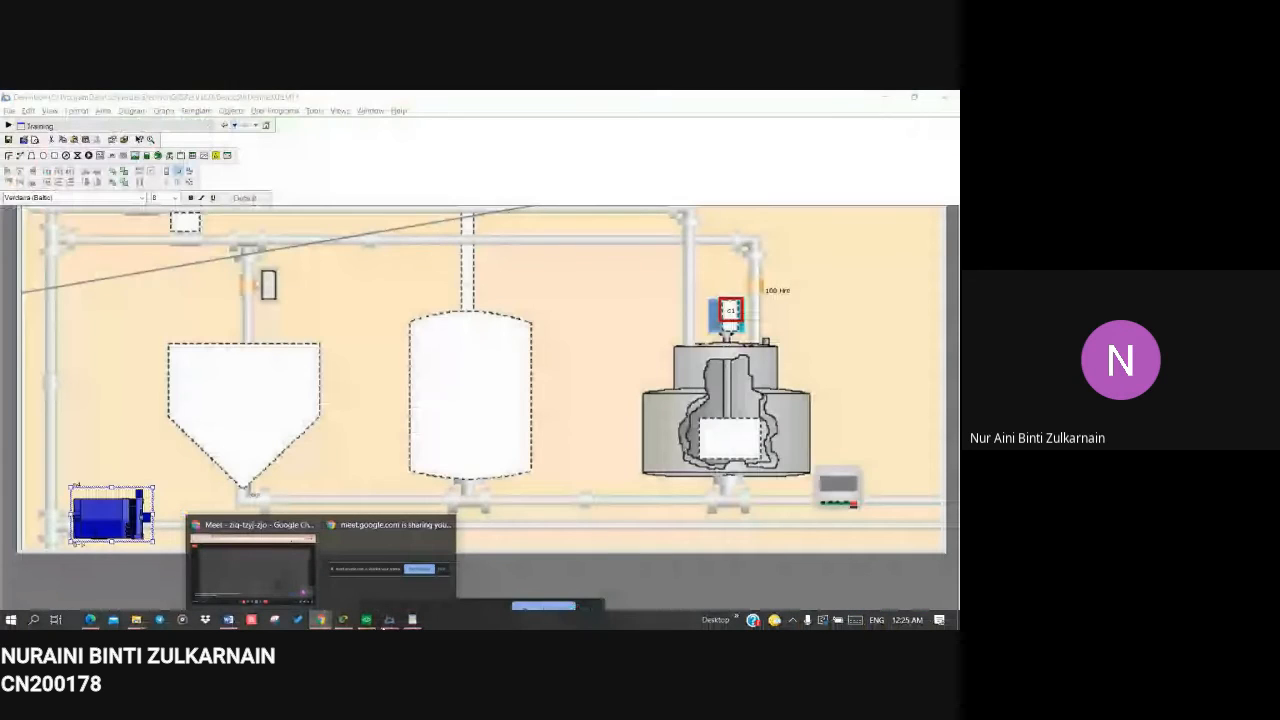
{"action": "left_click", "coordinate": [187, 218]}
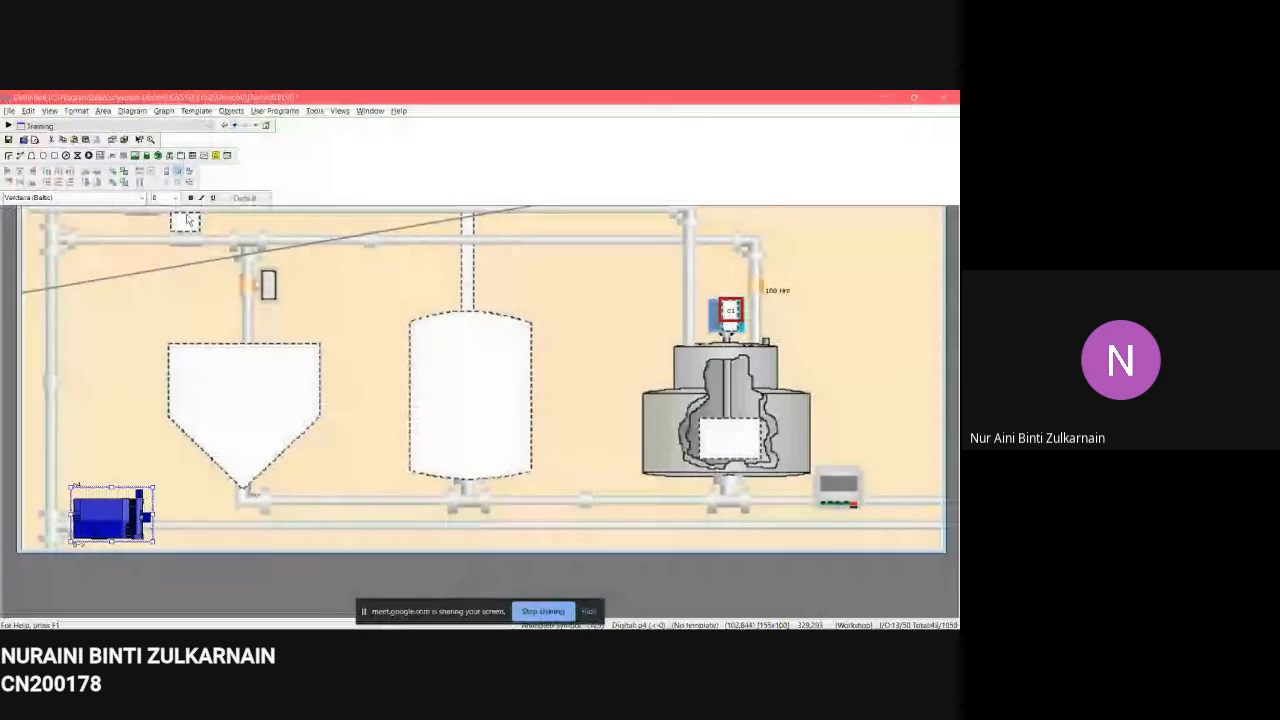
{"action": "scroll", "coordinate": [490, 372], "scroll_direction": "up", "scroll_amount": 3}
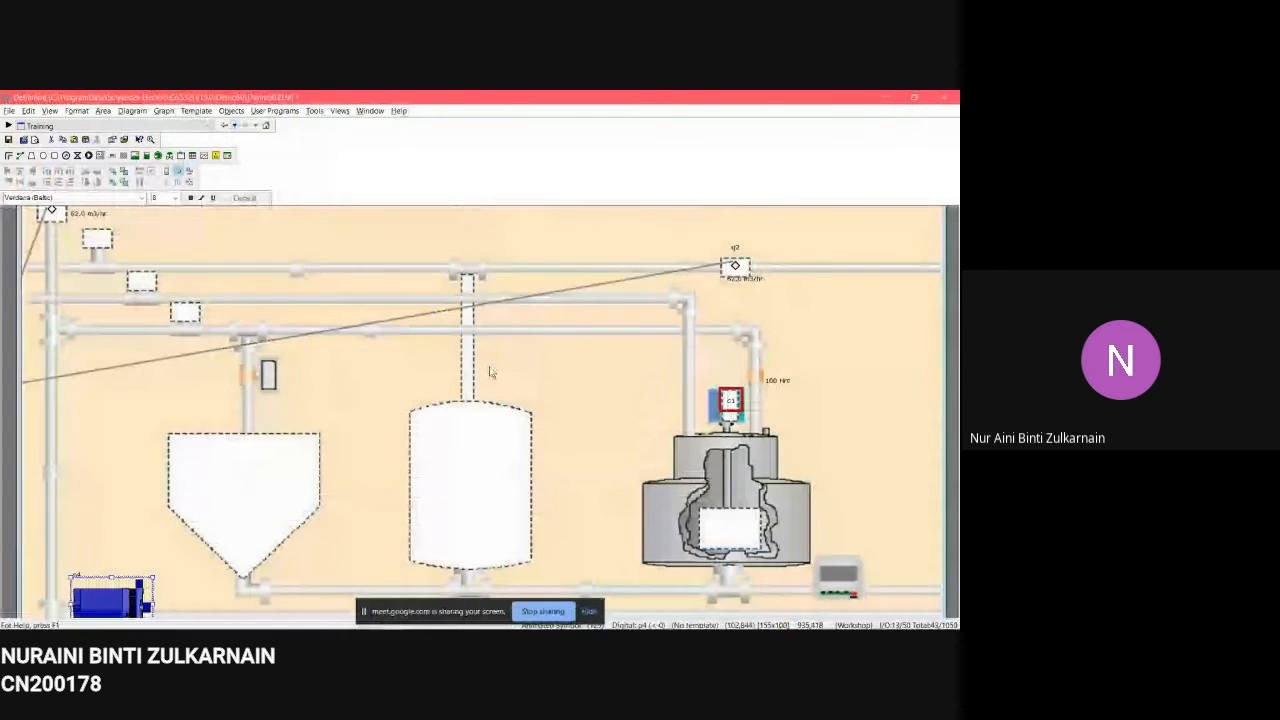
{"action": "scroll", "coordinate": [146, 224], "scroll_direction": "up", "scroll_amount": 1}
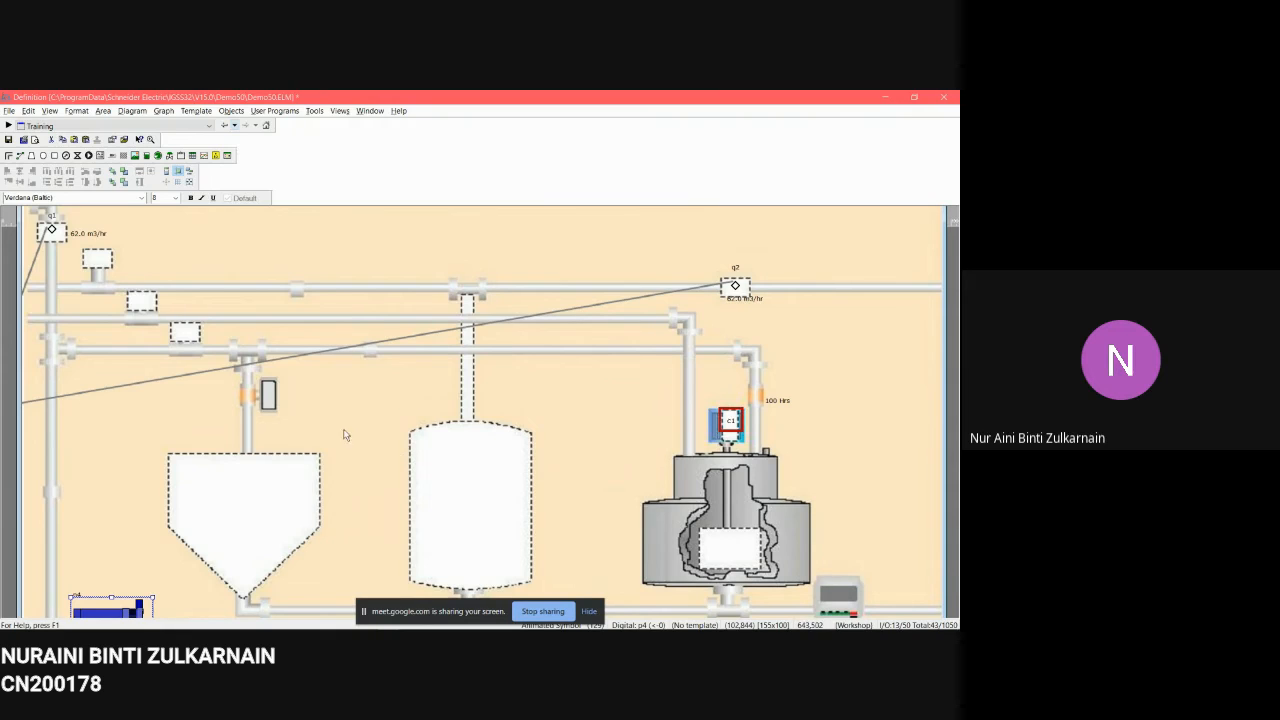
{"action": "right_click", "coordinate": [63, 233]}
{"action": "left_click", "coordinate": [126, 342]}
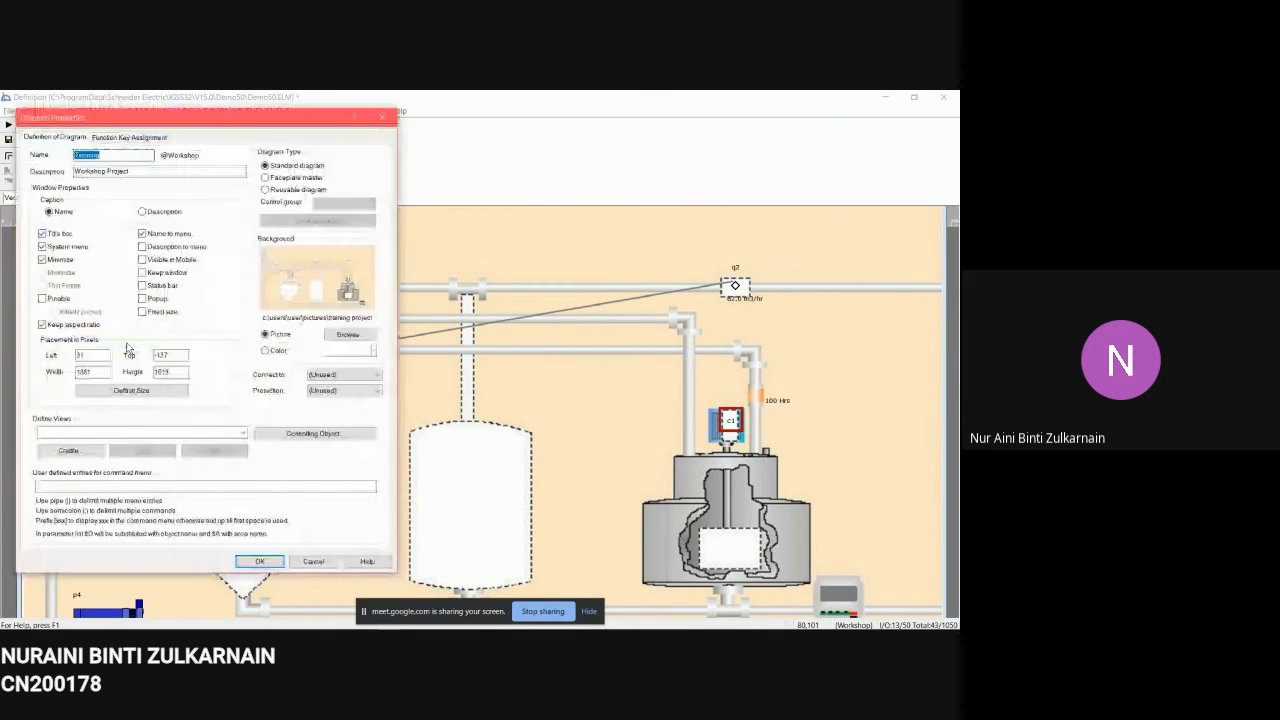
{"action": "left_click", "coordinate": [382, 120]}
Step: Open the q1 flow meter's properties and examine the Analog settings and available units
{"action": "right_click", "coordinate": [55, 229]}
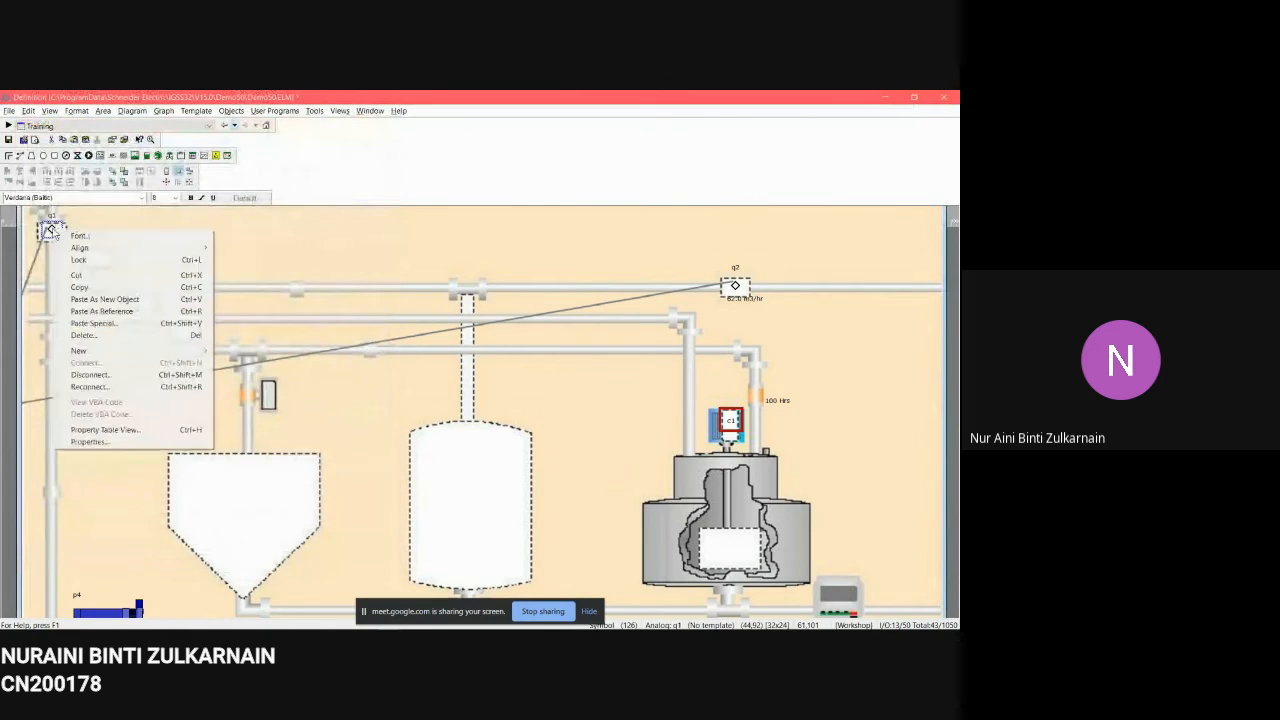
{"action": "left_click", "coordinate": [132, 441]}
{"action": "left_click_drag", "start_coordinate": [273, 213], "coordinate": [544, 166]}
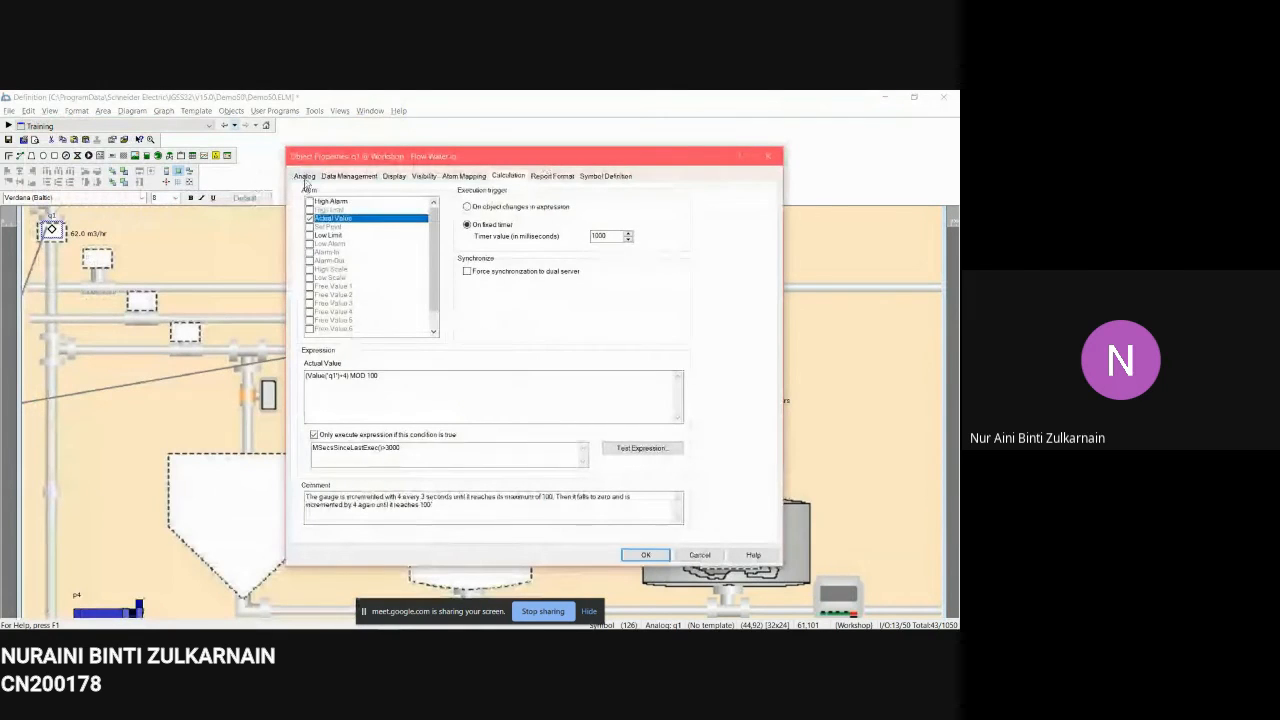
{"action": "left_click", "coordinate": [305, 178]}
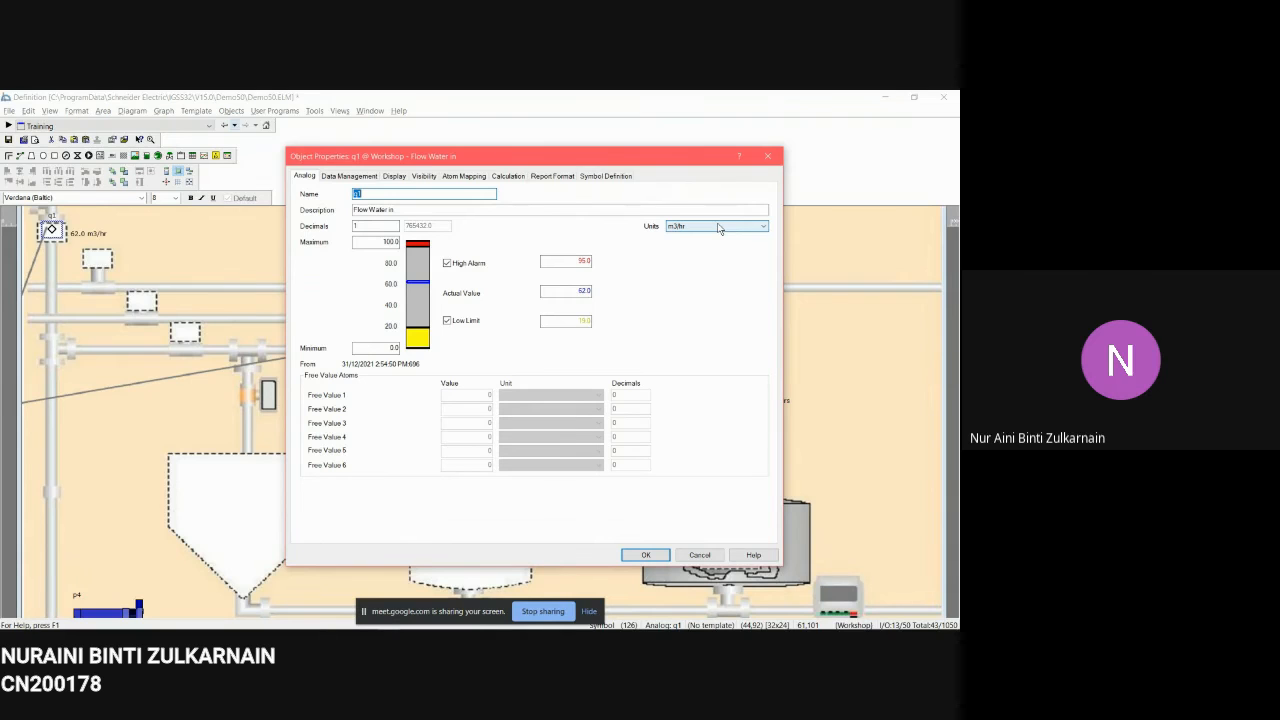
{"action": "left_click", "coordinate": [718, 227]}
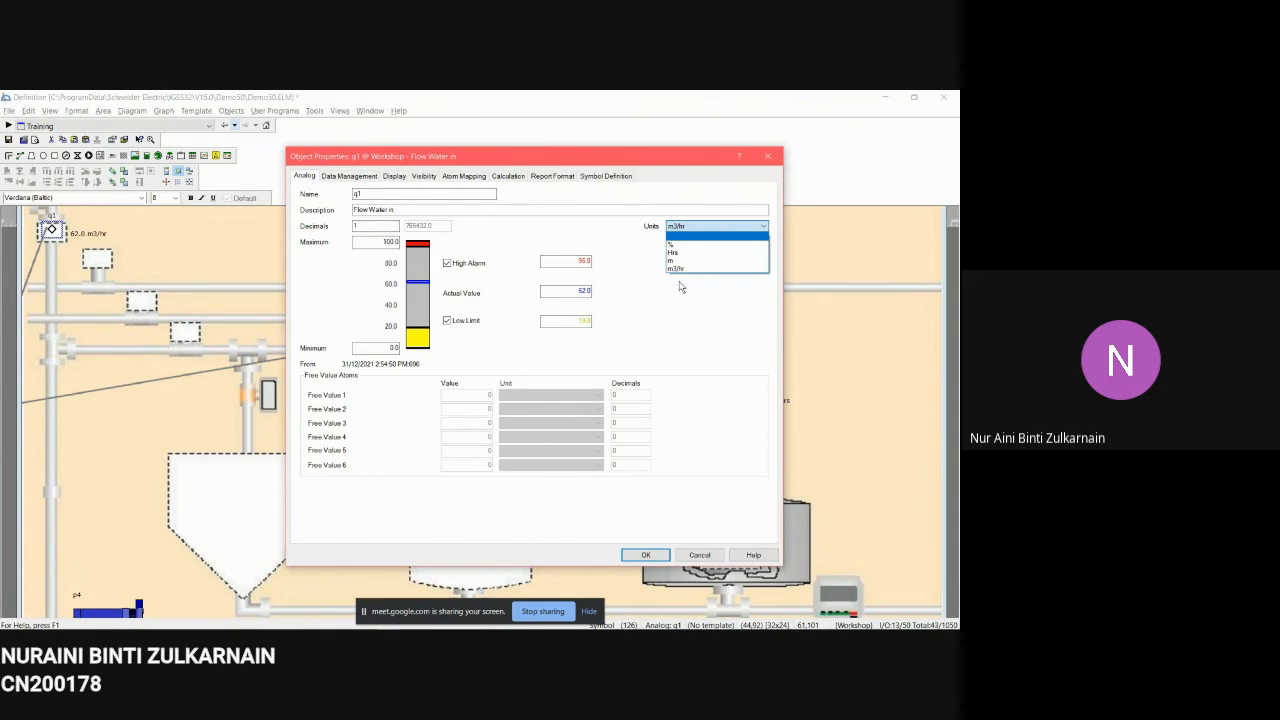
{"action": "left_click", "coordinate": [772, 160]}
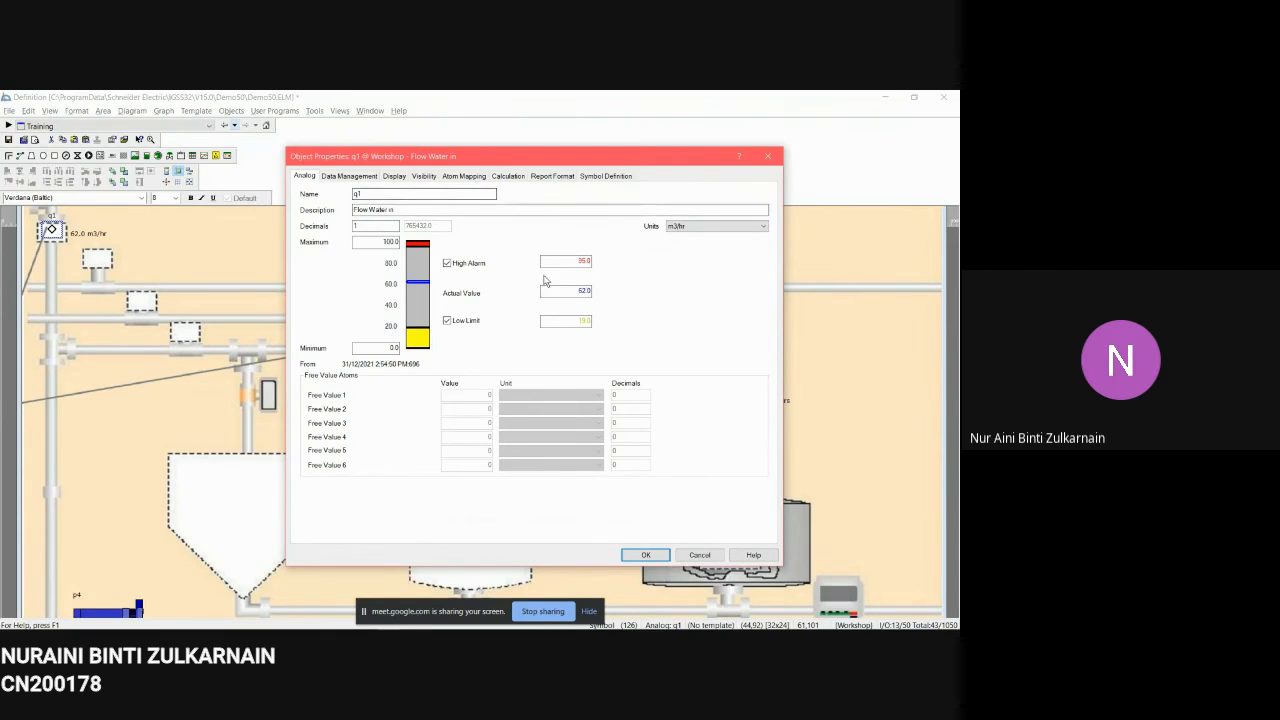
{"action": "left_click", "coordinate": [654, 558]}
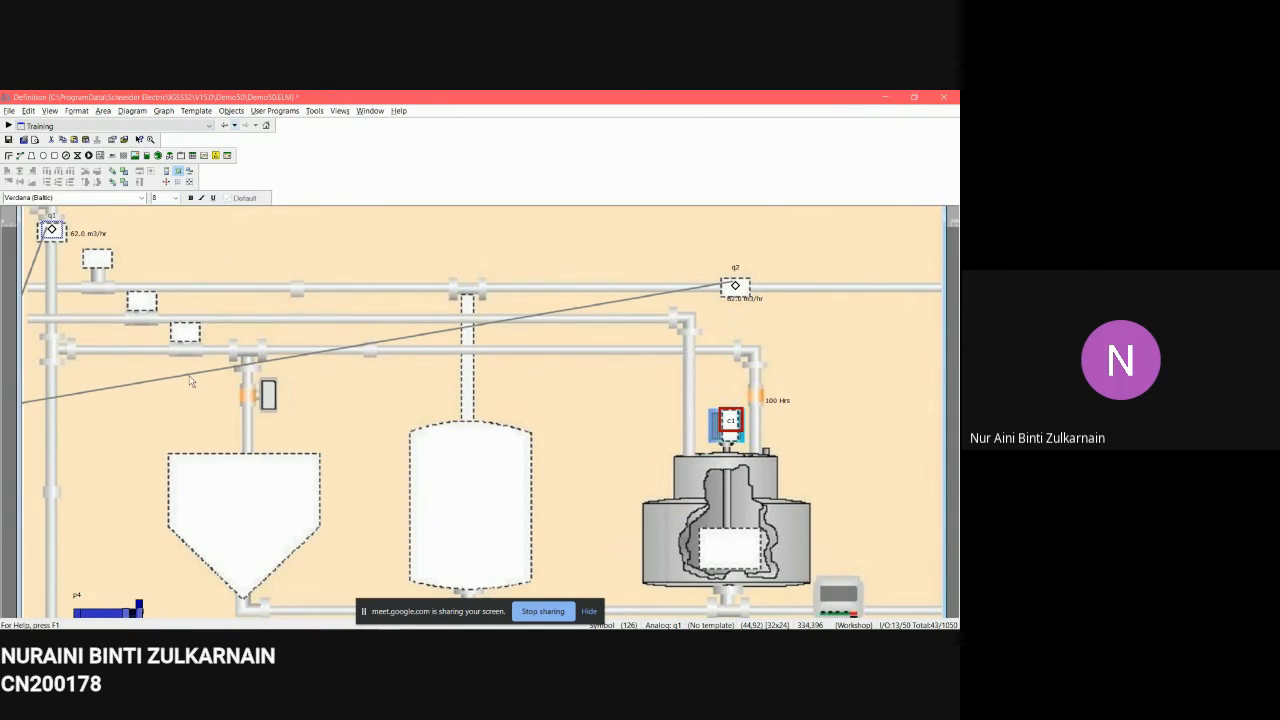
Step: Review the diagram's base measurement units, opening and cancelling a new unit entry
{"action": "left_click", "coordinate": [29, 111]}
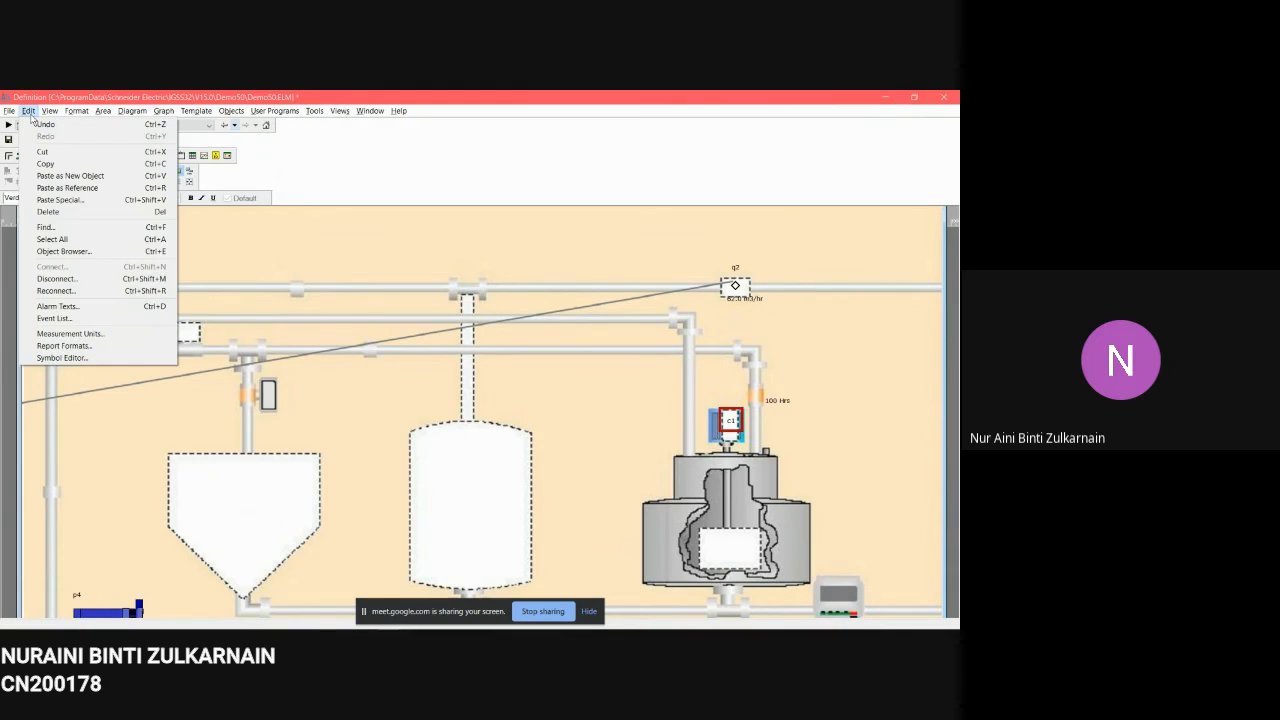
{"action": "left_click", "coordinate": [96, 338]}
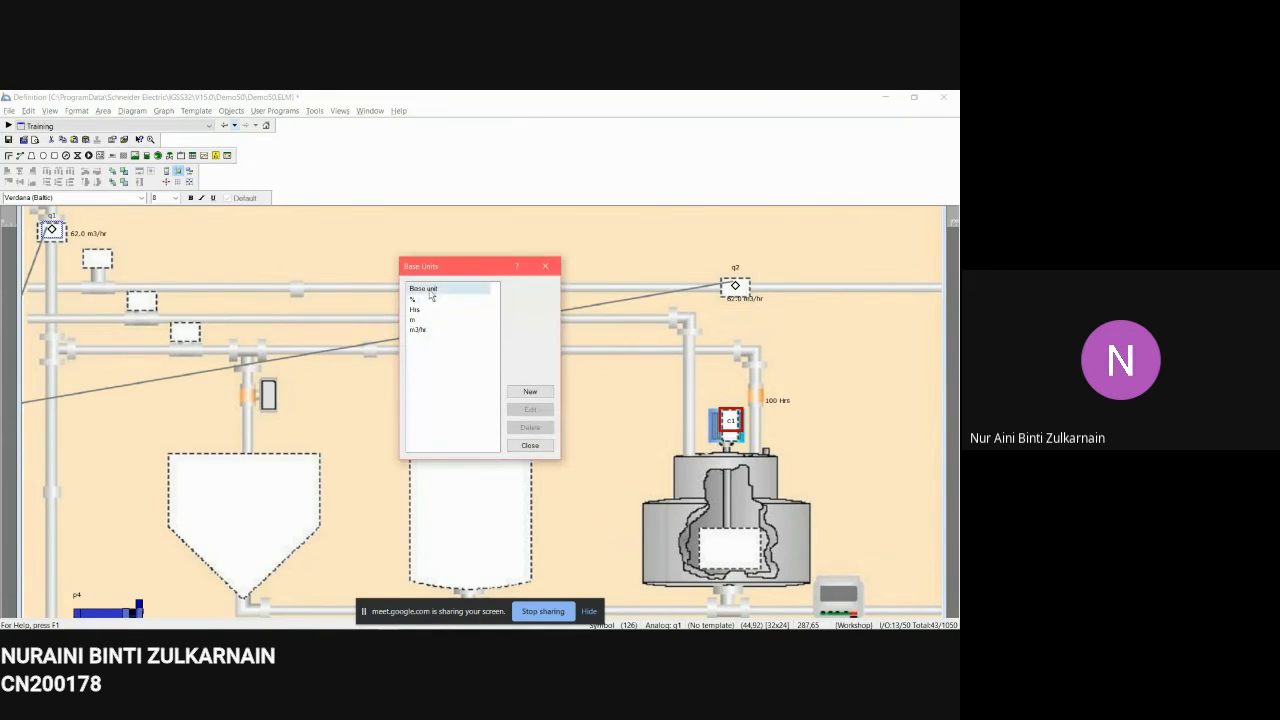
{"action": "left_click", "coordinate": [532, 394]}
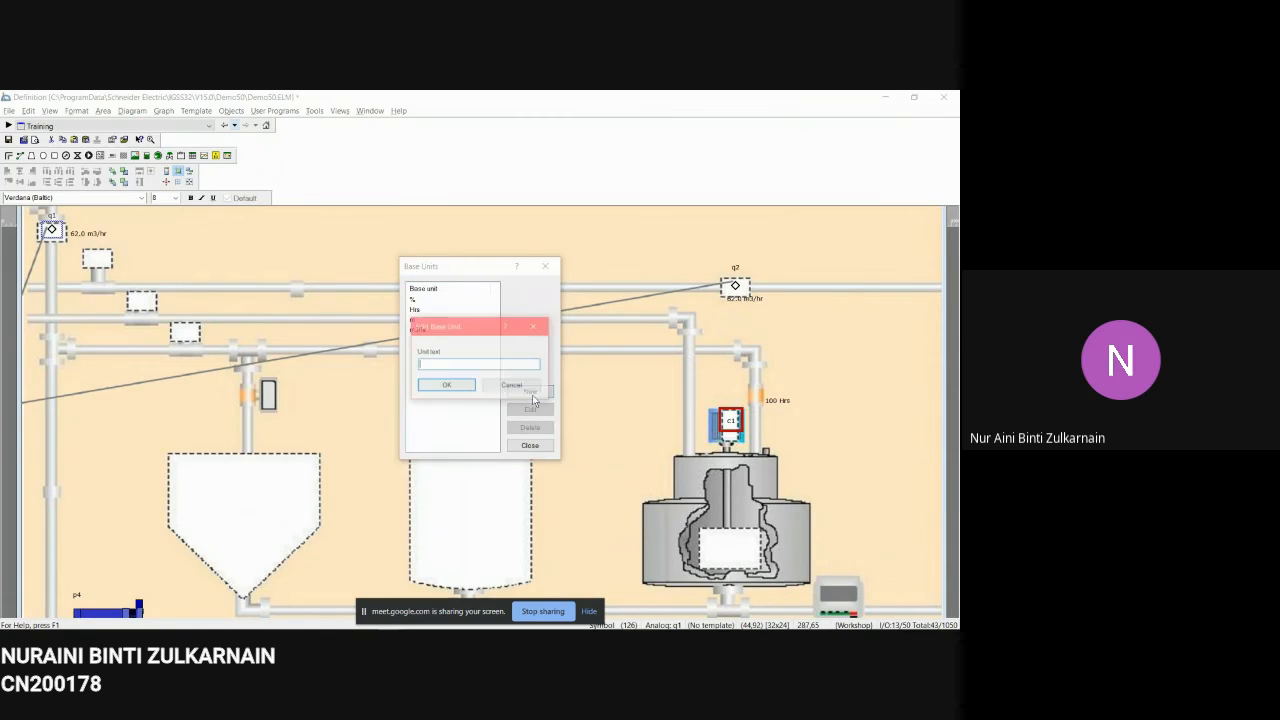
{"action": "left_click_drag", "start_coordinate": [467, 331], "coordinate": [522, 315]}
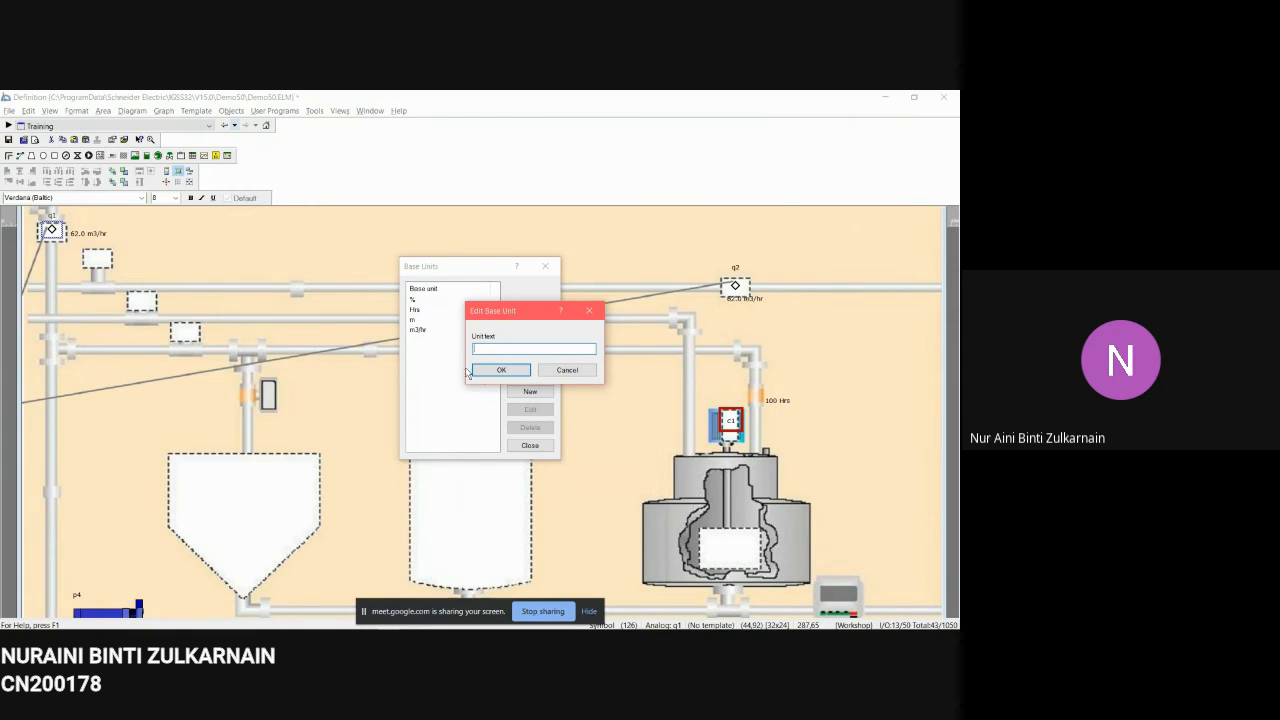
{"action": "left_click", "coordinate": [548, 372]}
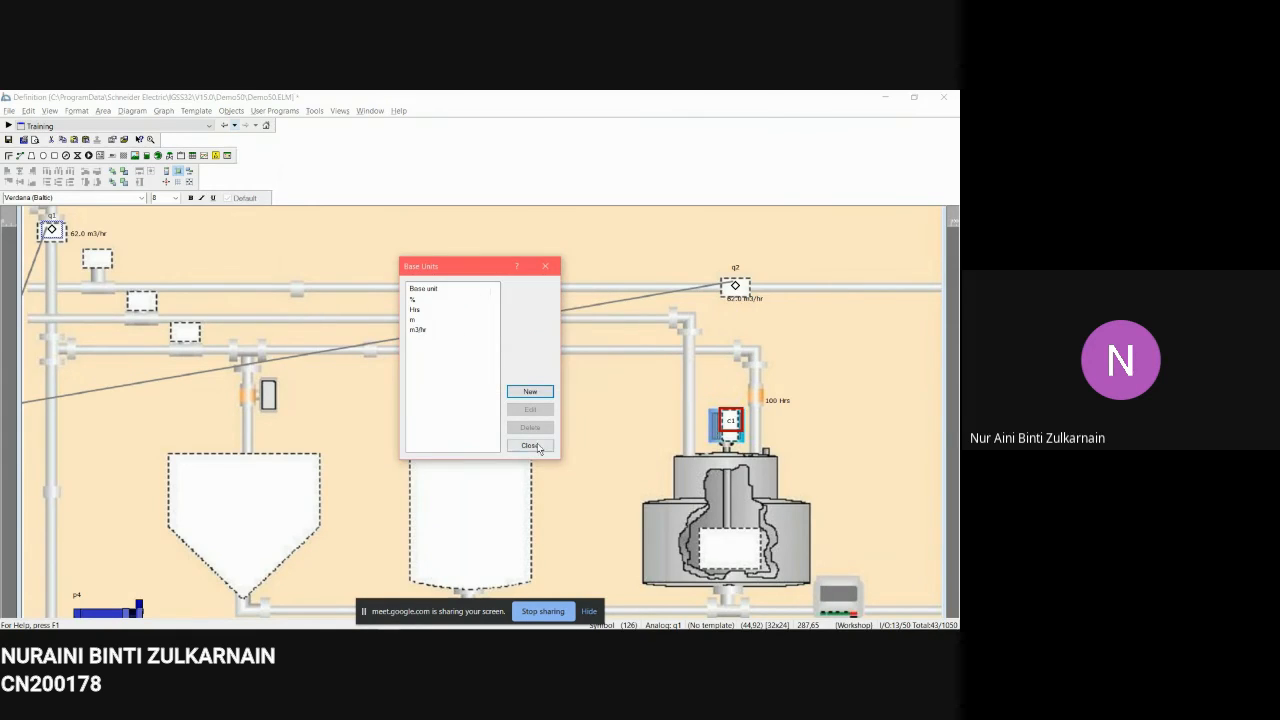
{"action": "left_click", "coordinate": [537, 445]}
Step: Open the q1 flow meter's properties, set its unit to m3/hr and confirm
{"action": "right_click", "coordinate": [53, 230]}
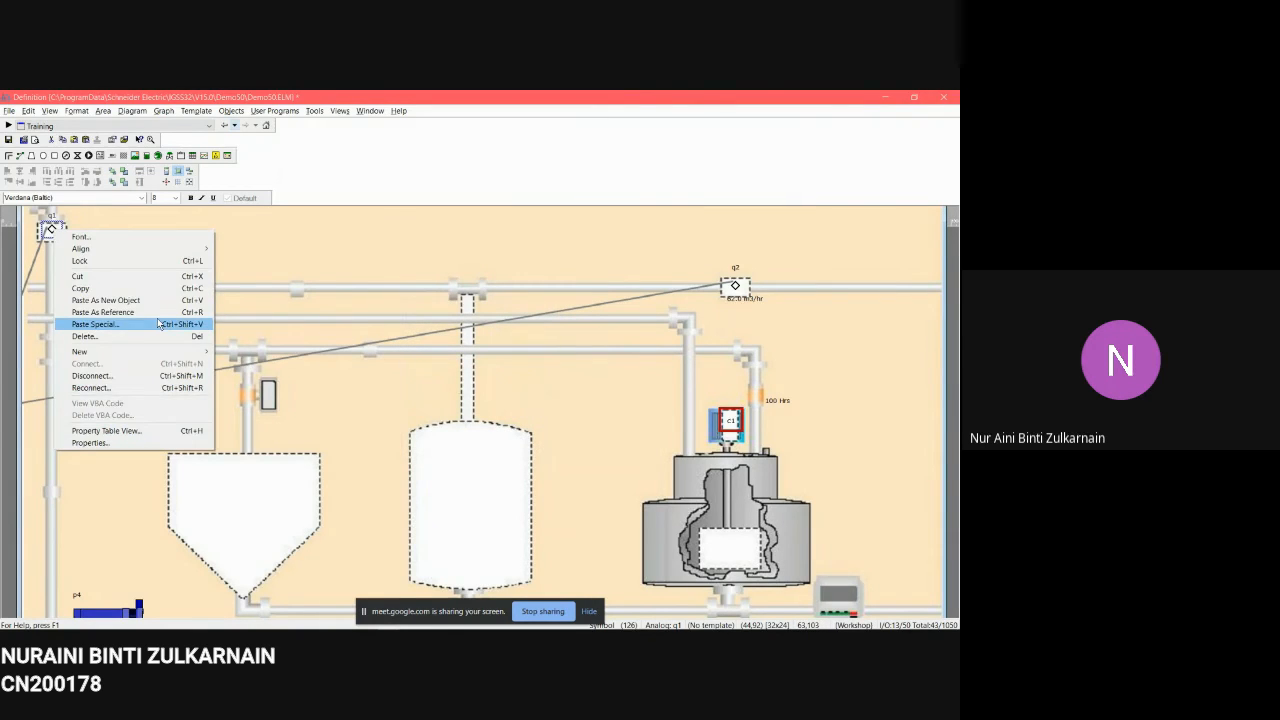
{"action": "left_click", "coordinate": [154, 443]}
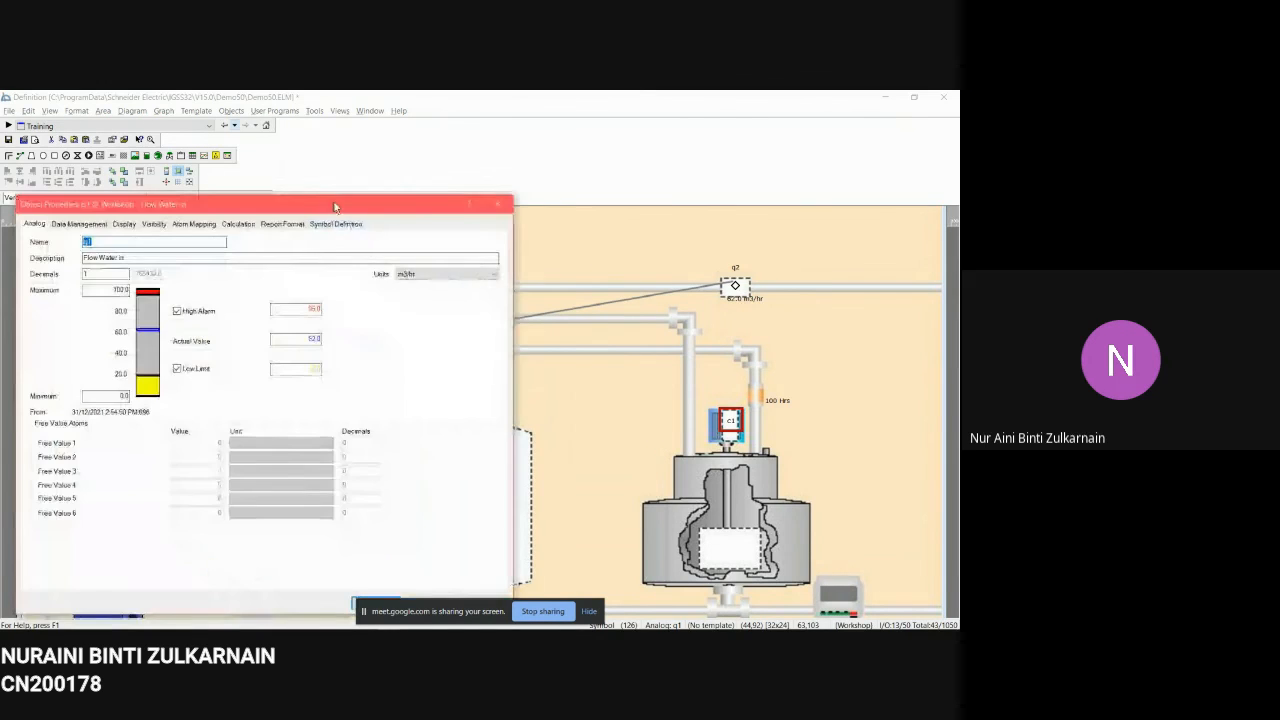
{"action": "left_click_drag", "start_coordinate": [334, 203], "coordinate": [518, 146]}
{"action": "left_click", "coordinate": [638, 216]}
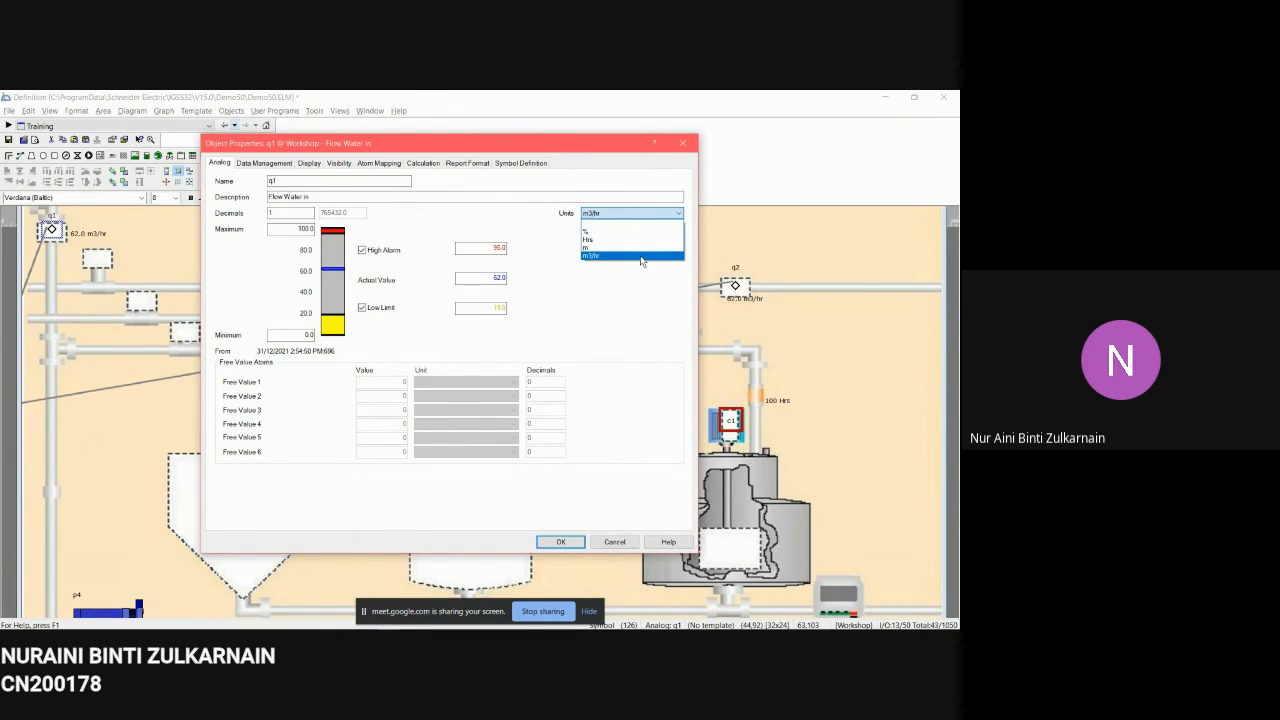
{"action": "left_click", "coordinate": [641, 257]}
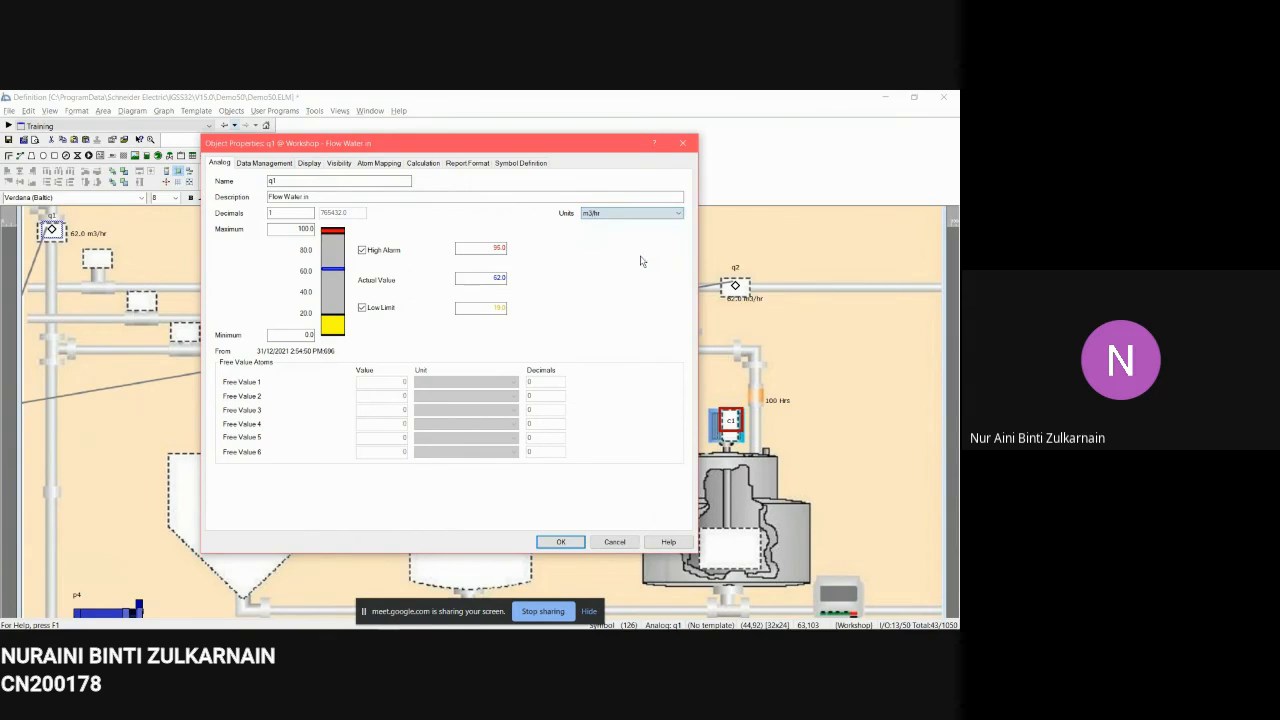
{"action": "left_click", "coordinate": [567, 540]}
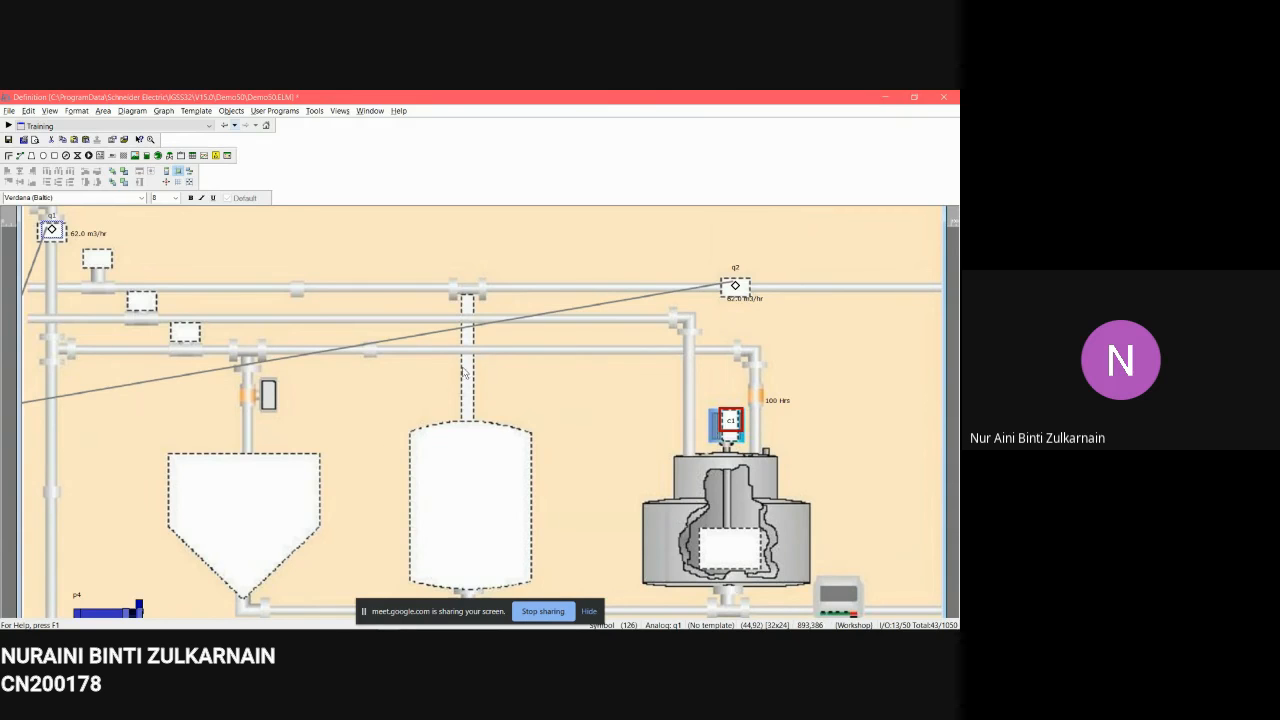
Step: Open the Object Browser, browse the Workshop area's Analog objects and open the q2 object
{"action": "left_click", "coordinate": [10, 112]}
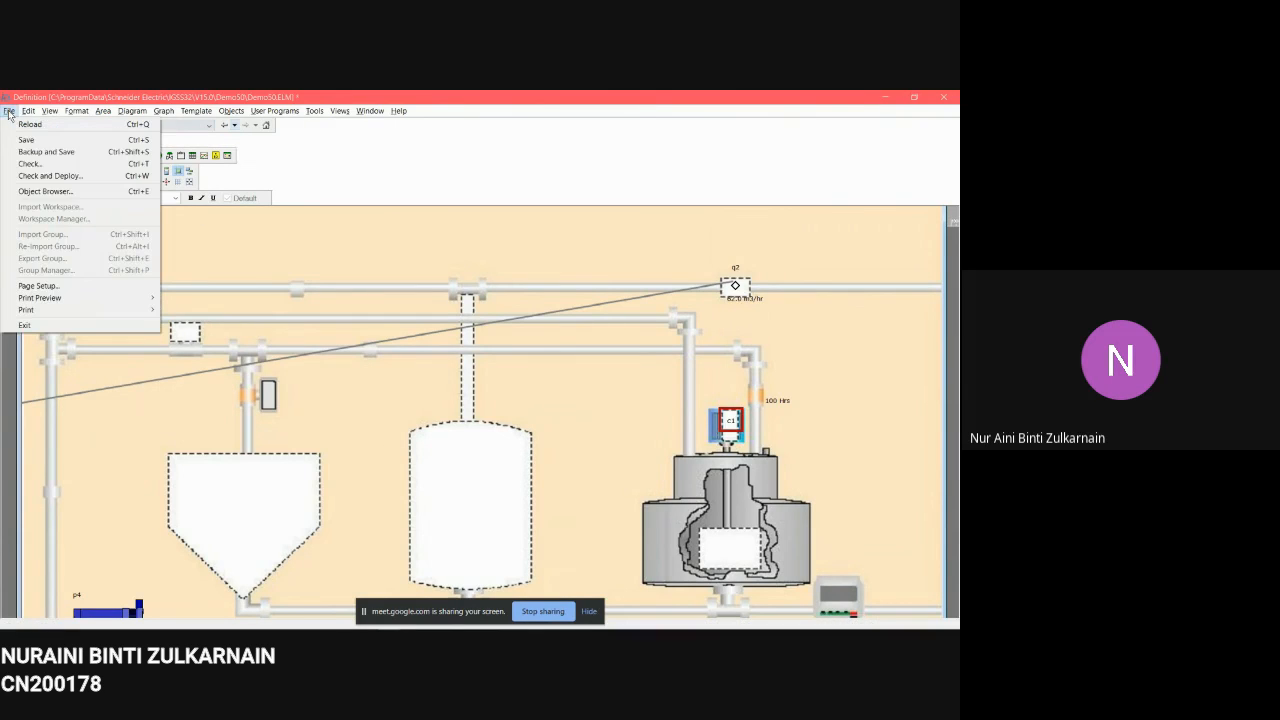
{"action": "left_click", "coordinate": [56, 191]}
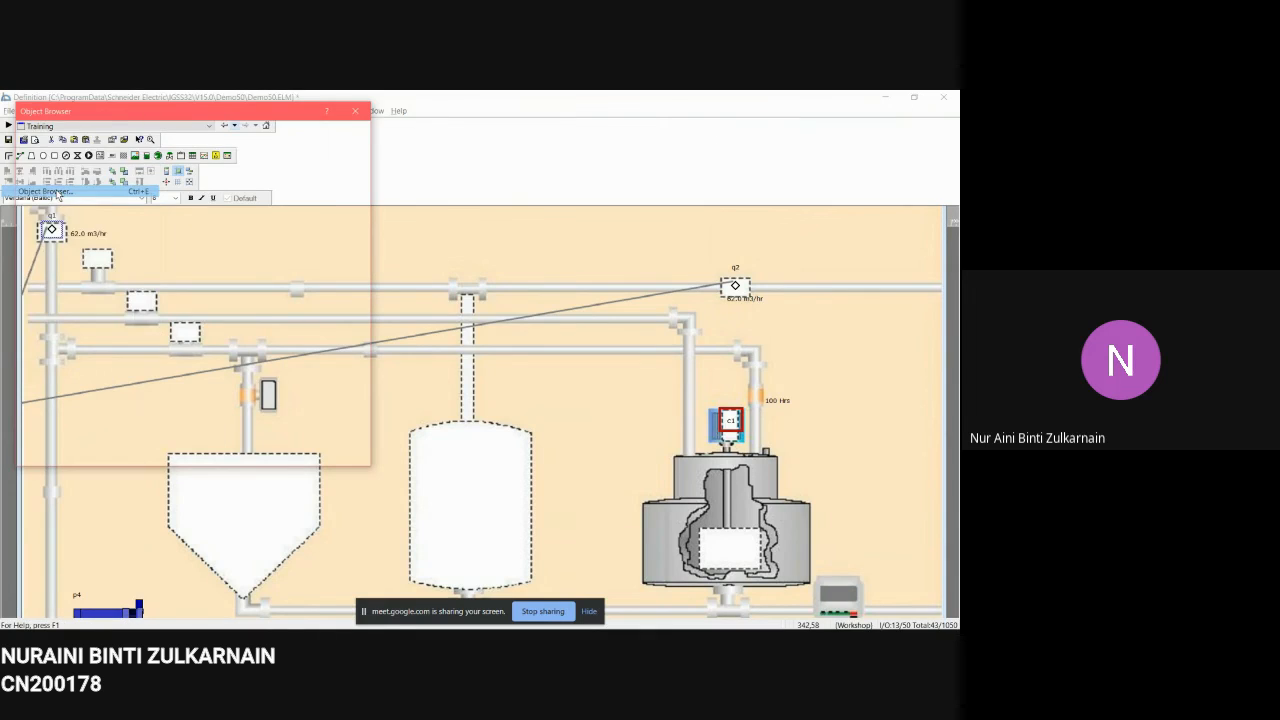
{"action": "left_click_drag", "start_coordinate": [296, 113], "coordinate": [549, 166]}
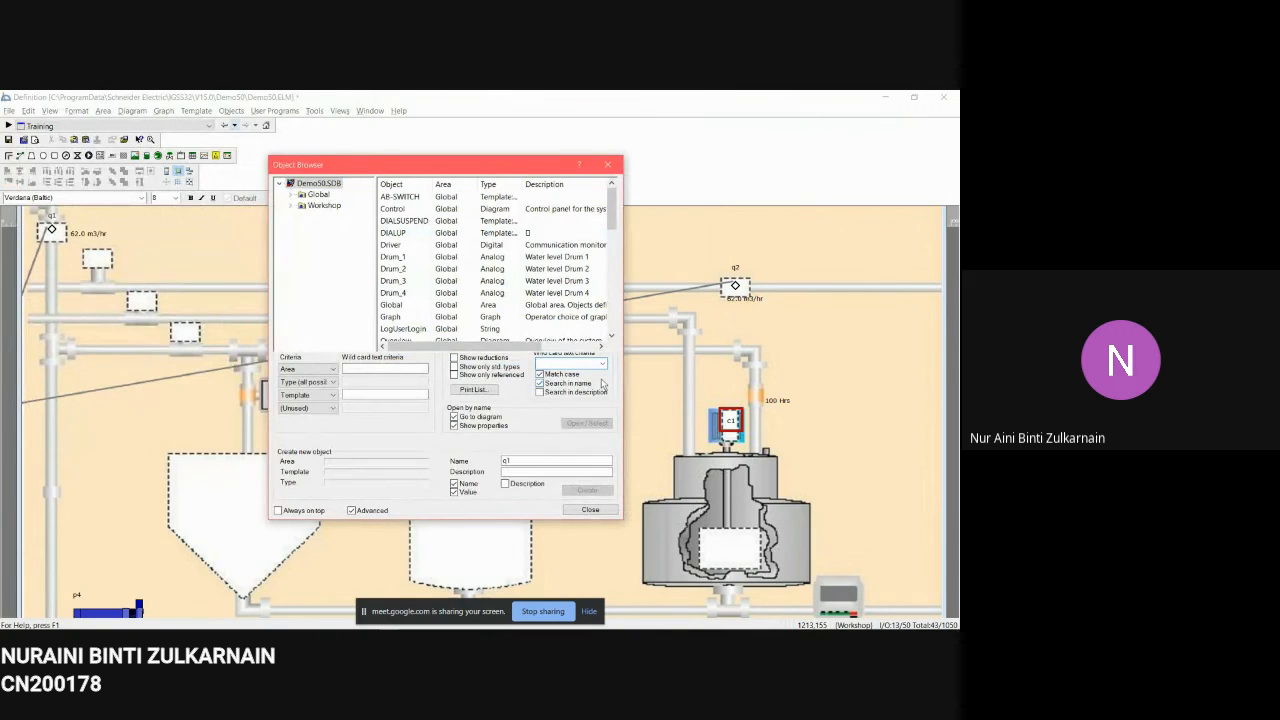
{"action": "double_click", "coordinate": [325, 206]}
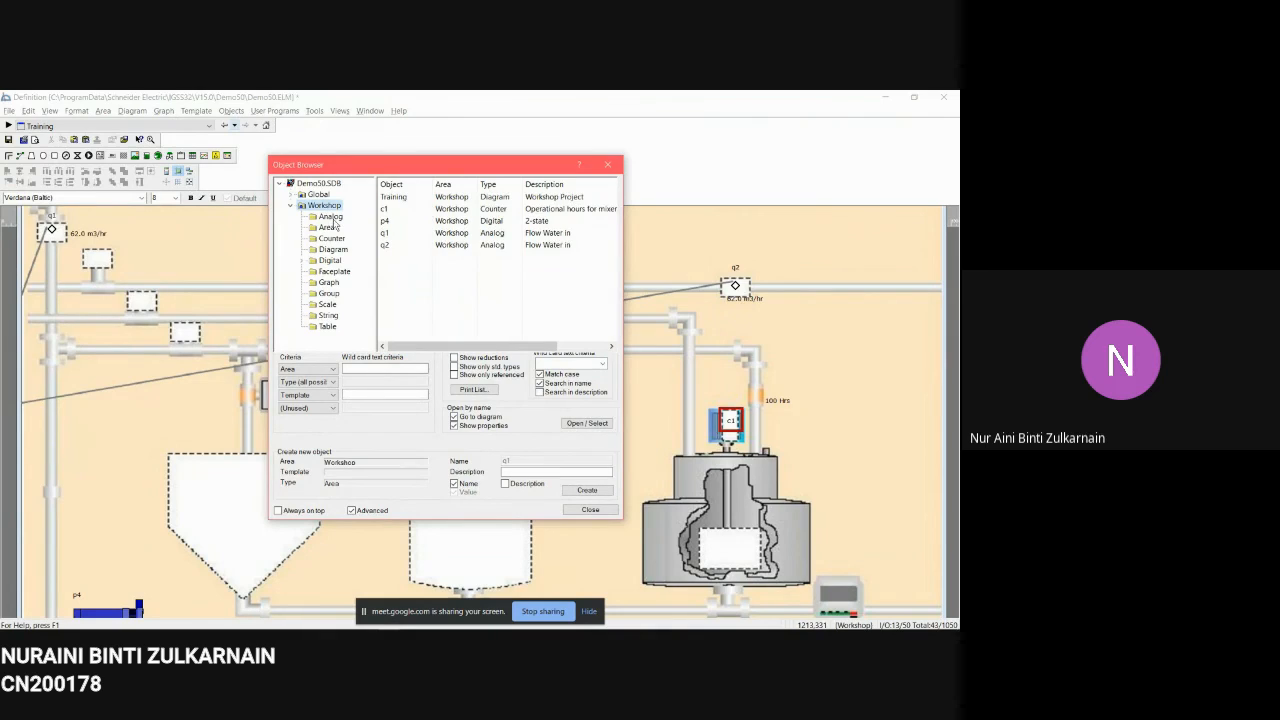
{"action": "left_click", "coordinate": [331, 217]}
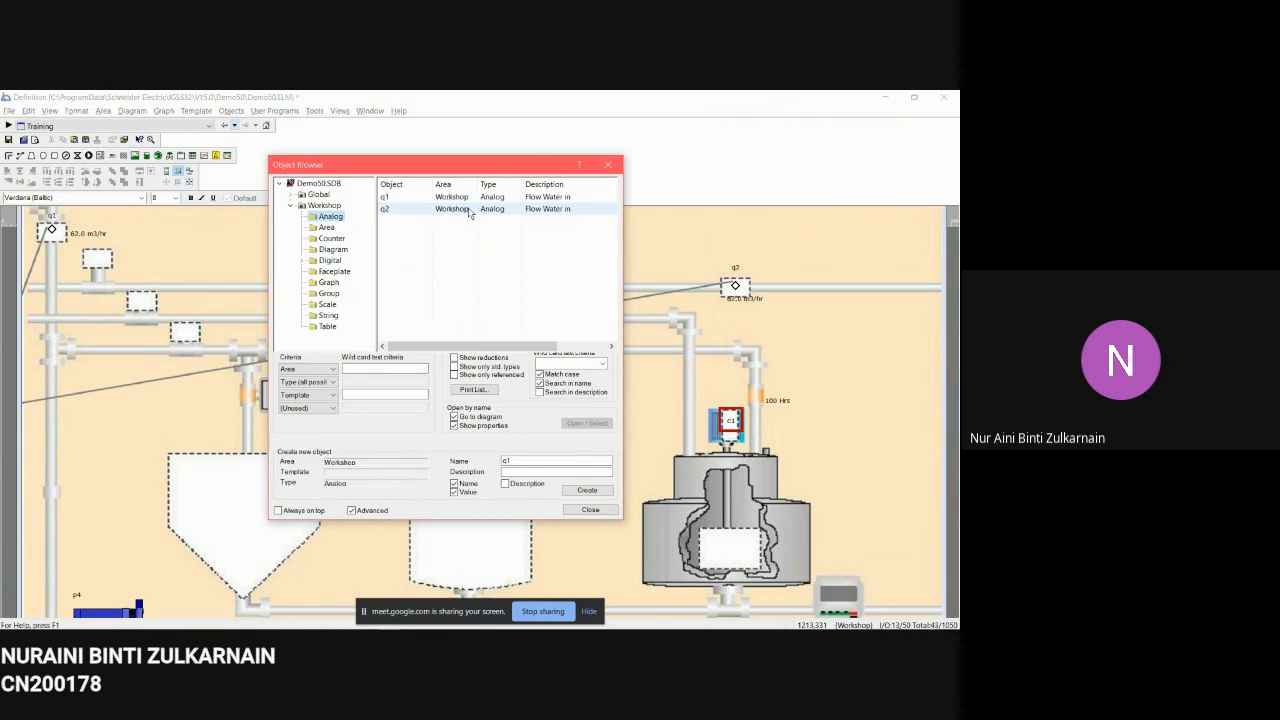
{"action": "right_click", "coordinate": [391, 212]}
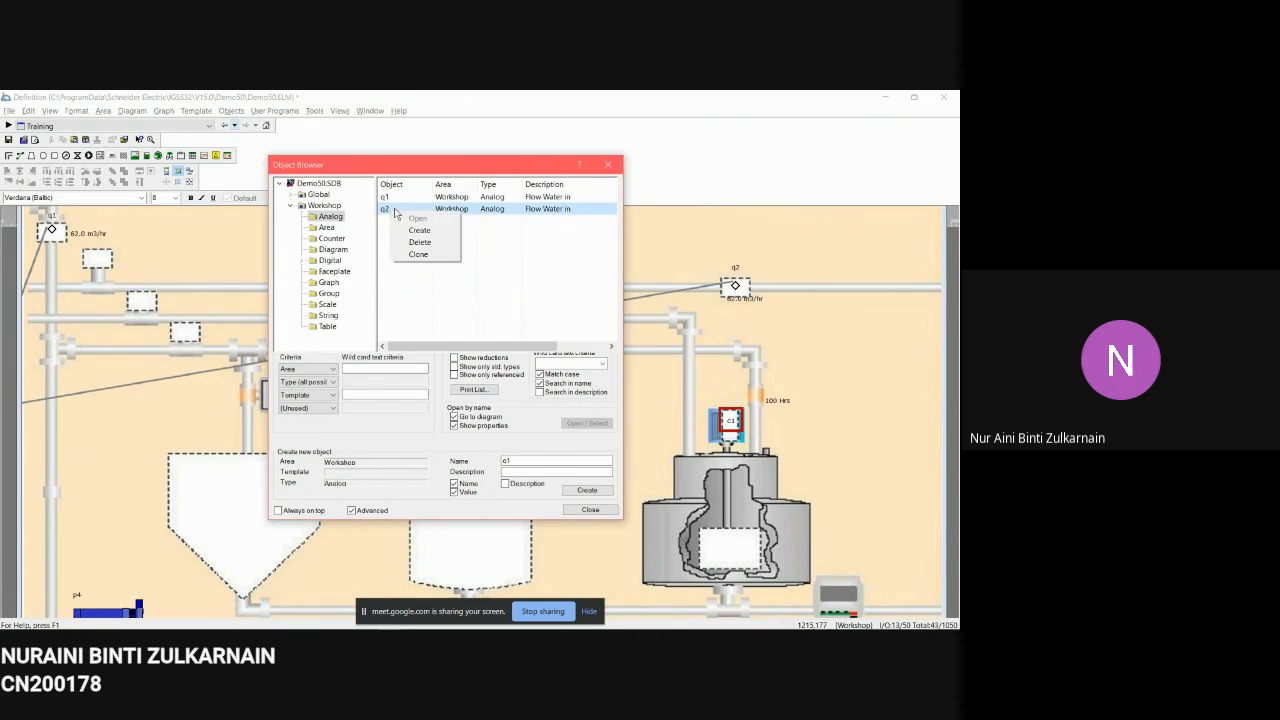
{"action": "left_click", "coordinate": [389, 210]}
{"action": "left_click", "coordinate": [589, 423]}
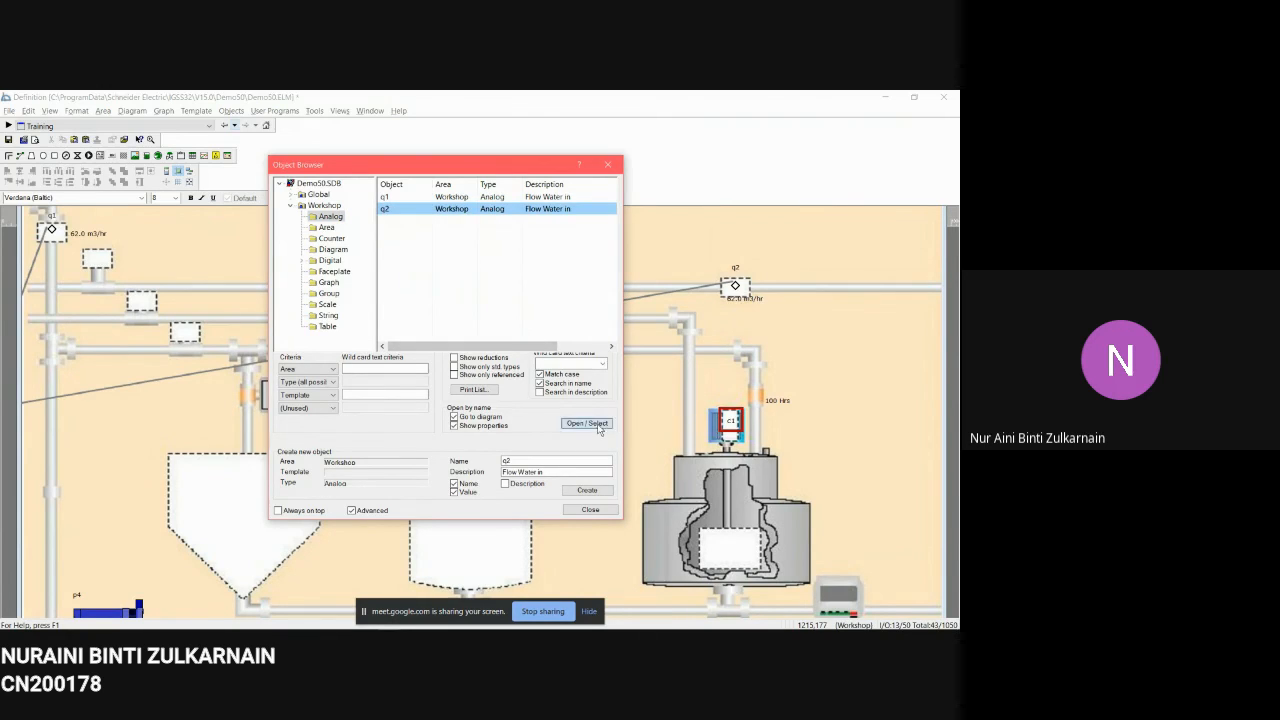
Step: Set the q2 flow meter's unit to m3/hr and confirm its properties
{"action": "left_click_drag", "start_coordinate": [627, 207], "coordinate": [547, 116]}
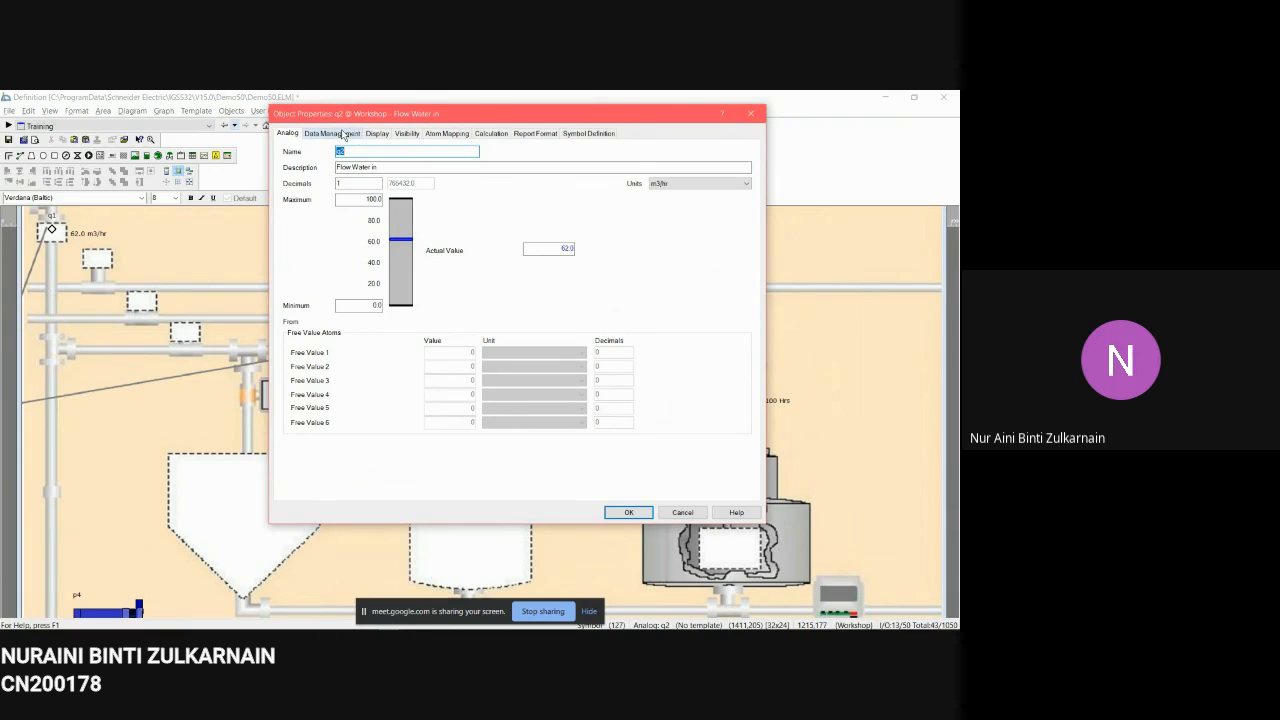
{"action": "left_click", "coordinate": [695, 183]}
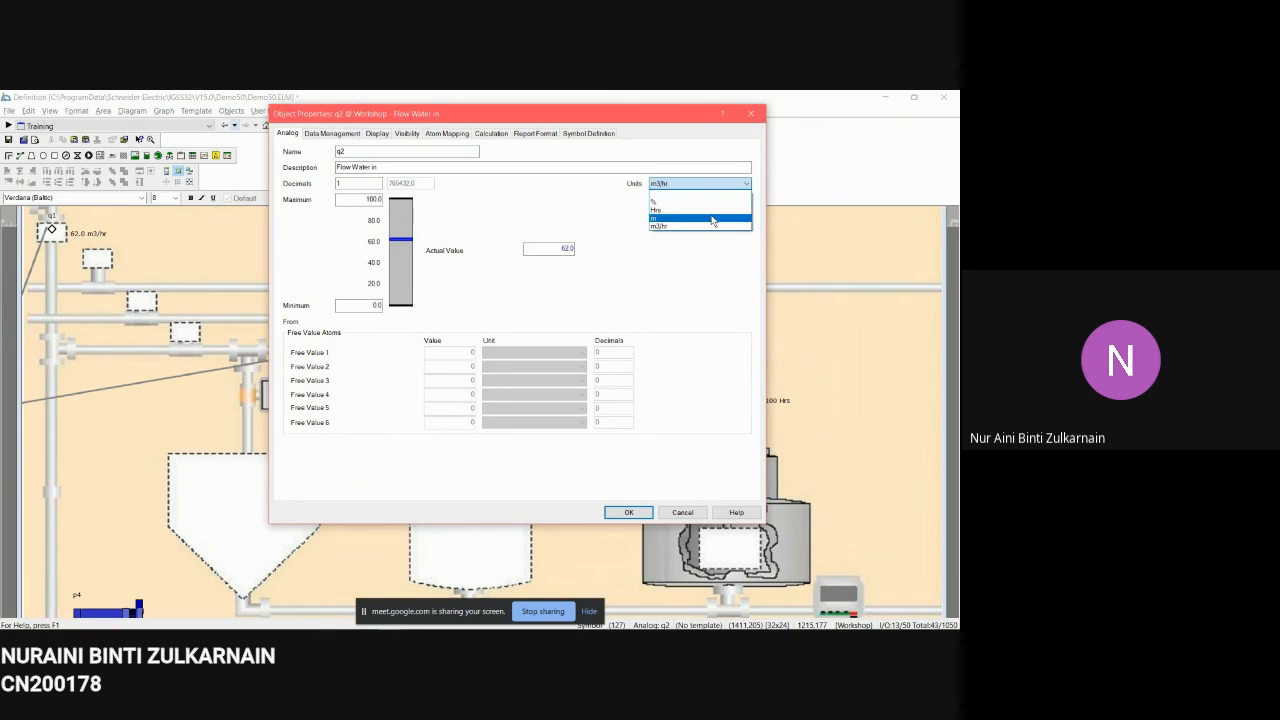
{"action": "left_click", "coordinate": [708, 227]}
{"action": "left_click", "coordinate": [628, 512]}
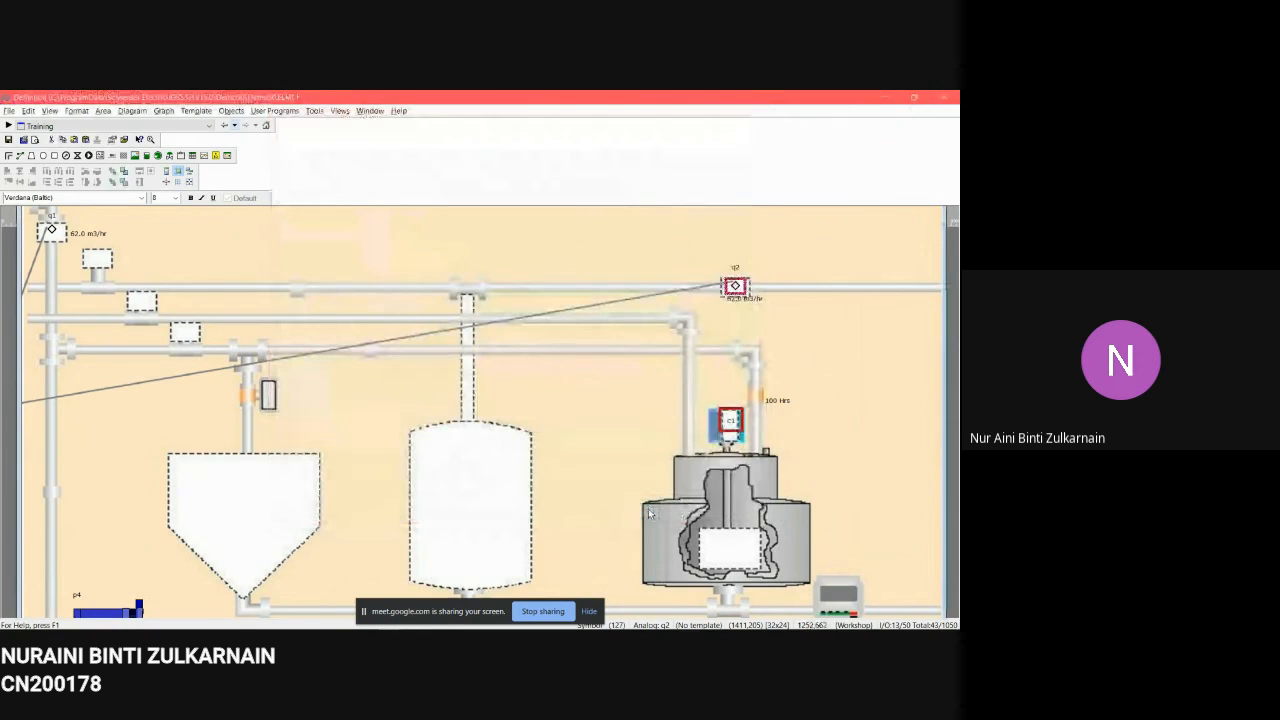
Step: Open the diagram's Property Table View and browse to the Standard Counters objects
{"action": "left_click", "coordinate": [792, 336]}
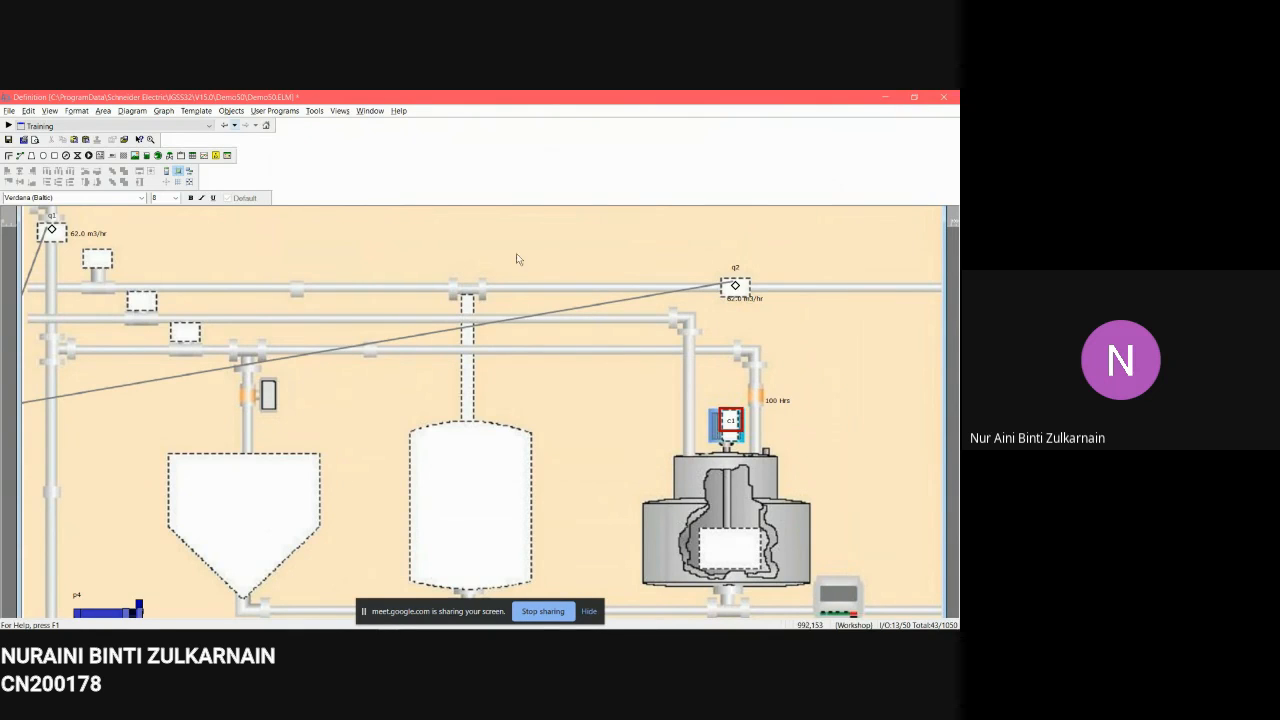
{"action": "right_click", "coordinate": [490, 243]}
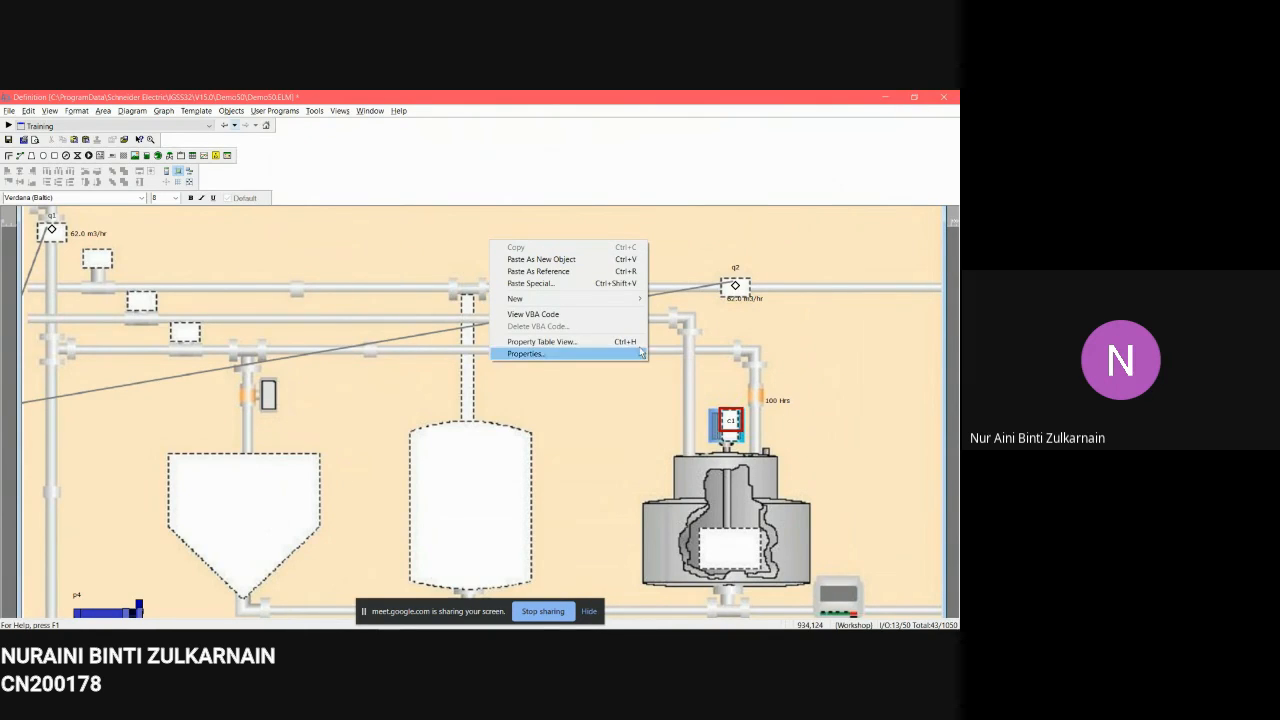
{"action": "left_click", "coordinate": [541, 341]}
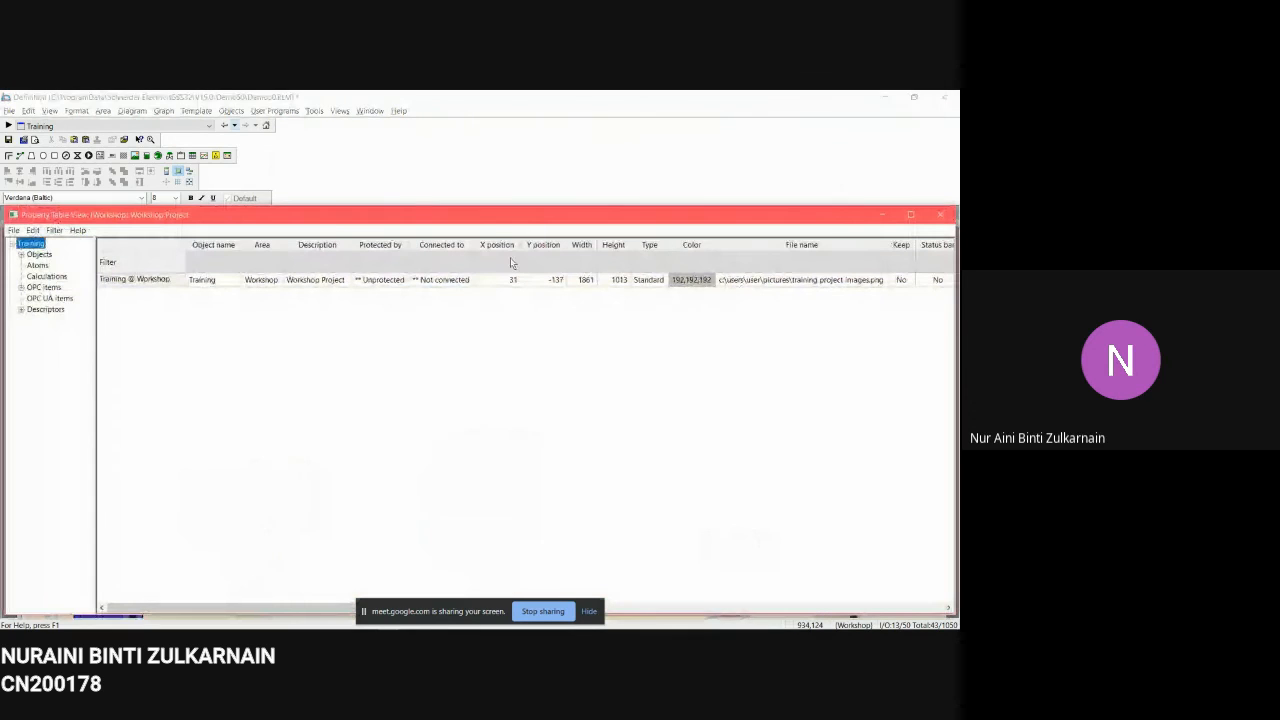
{"action": "left_click_drag", "start_coordinate": [487, 220], "coordinate": [483, 198]}
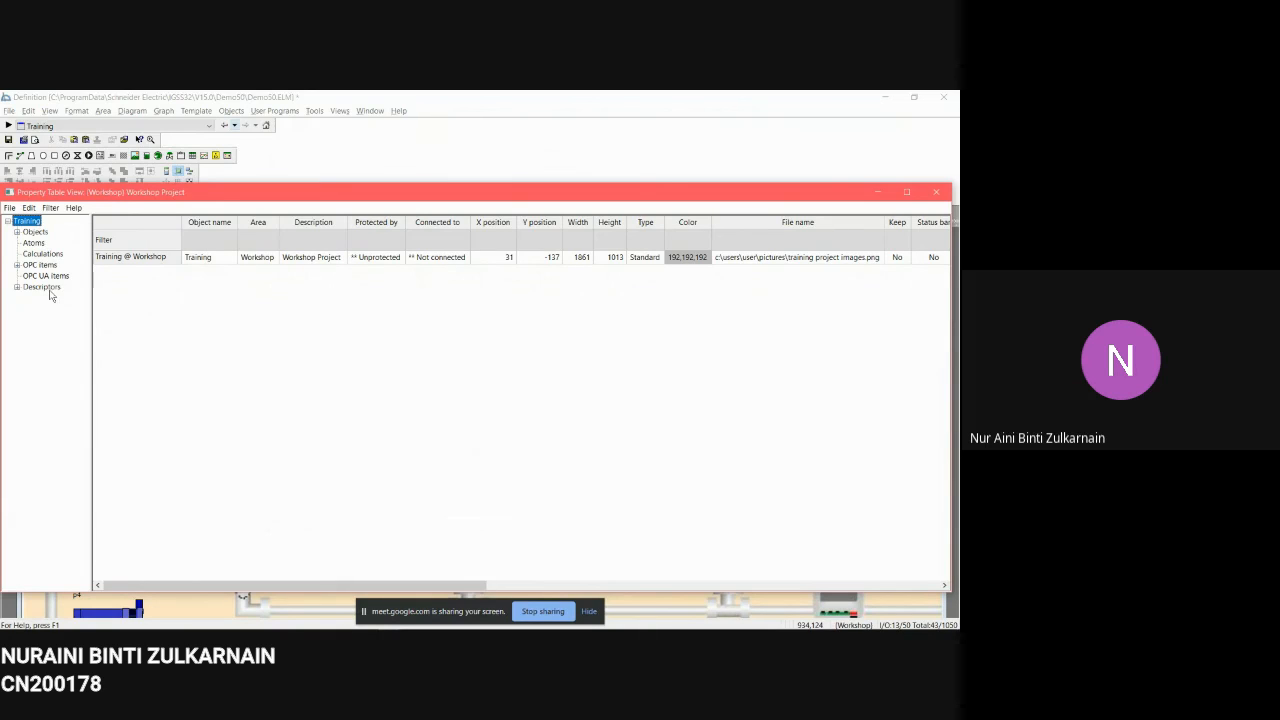
{"action": "double_click", "coordinate": [35, 231]}
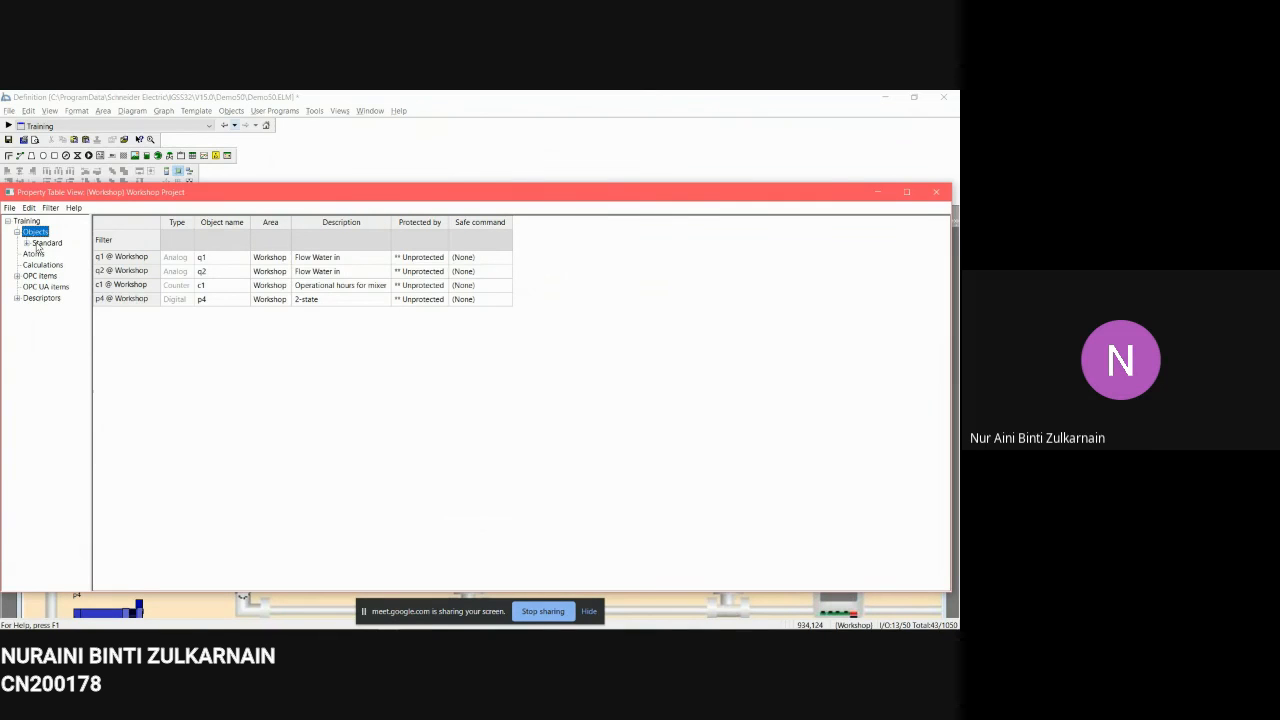
{"action": "double_click", "coordinate": [38, 244]}
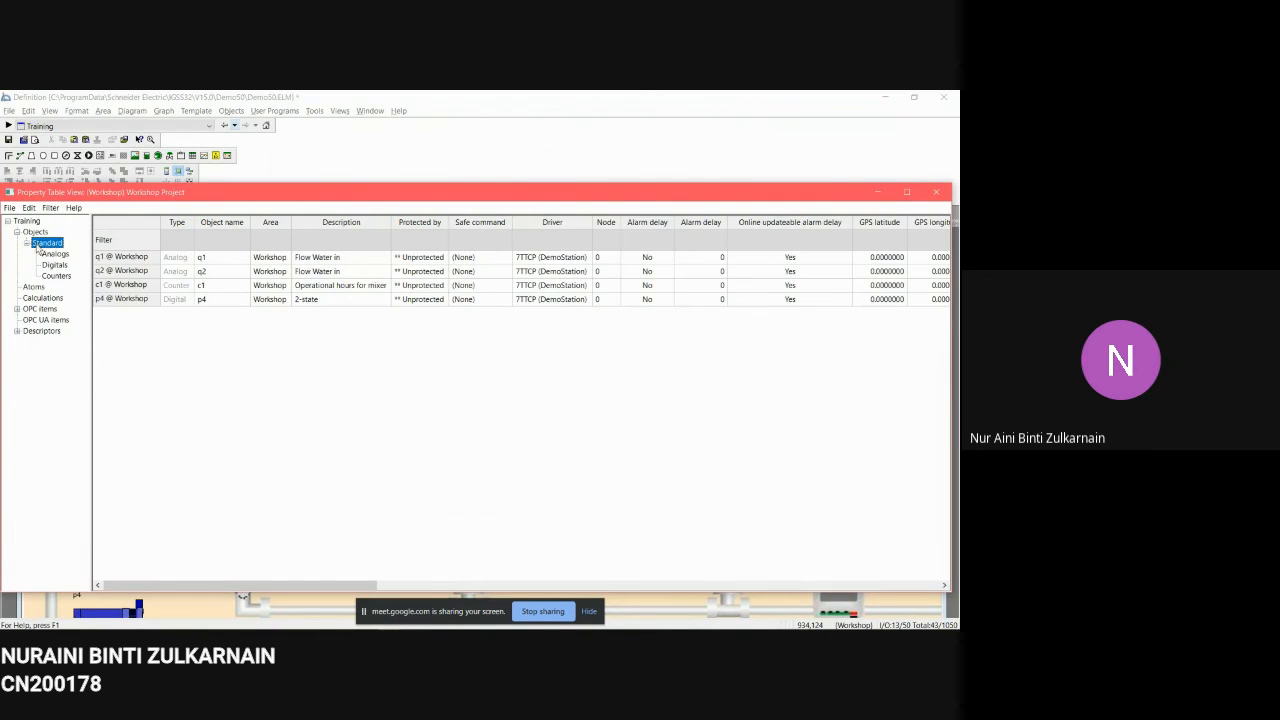
{"action": "left_click", "coordinate": [56, 276]}
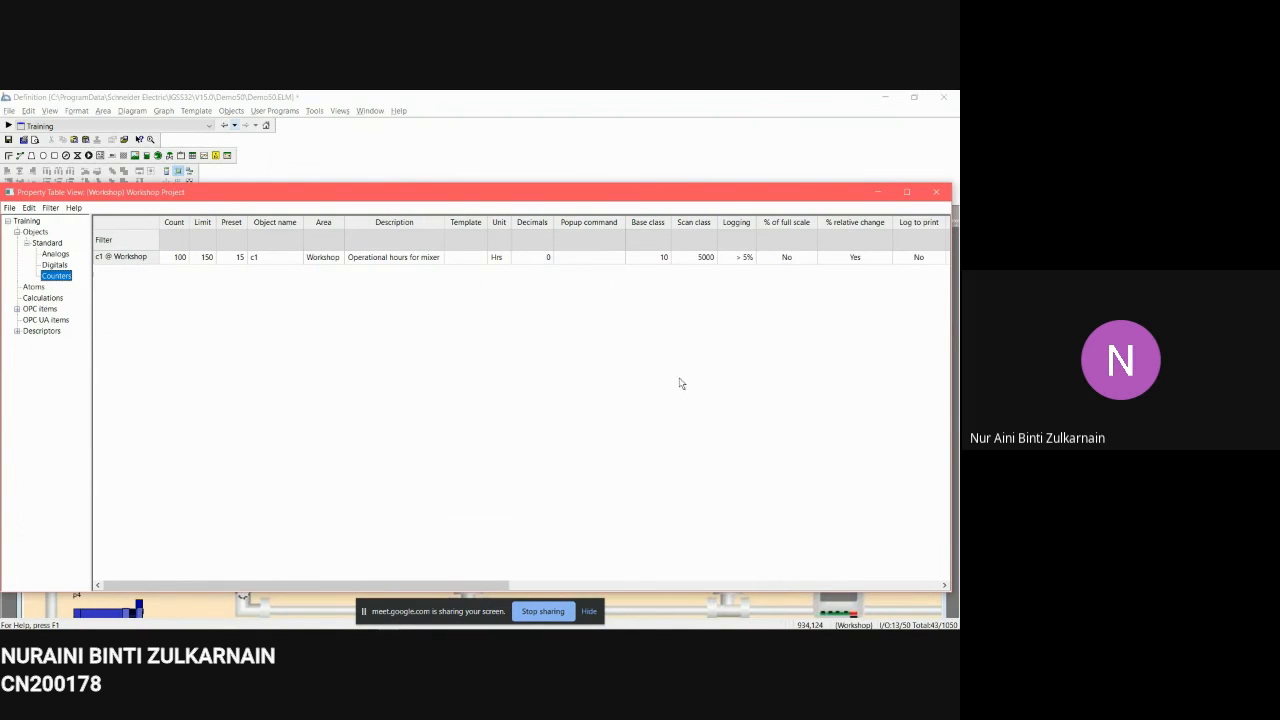
Step: Set the c1 counter's unit to Hrs in the table and close the Property Table View
{"action": "left_click_drag", "start_coordinate": [478, 588], "coordinate": [801, 565]}
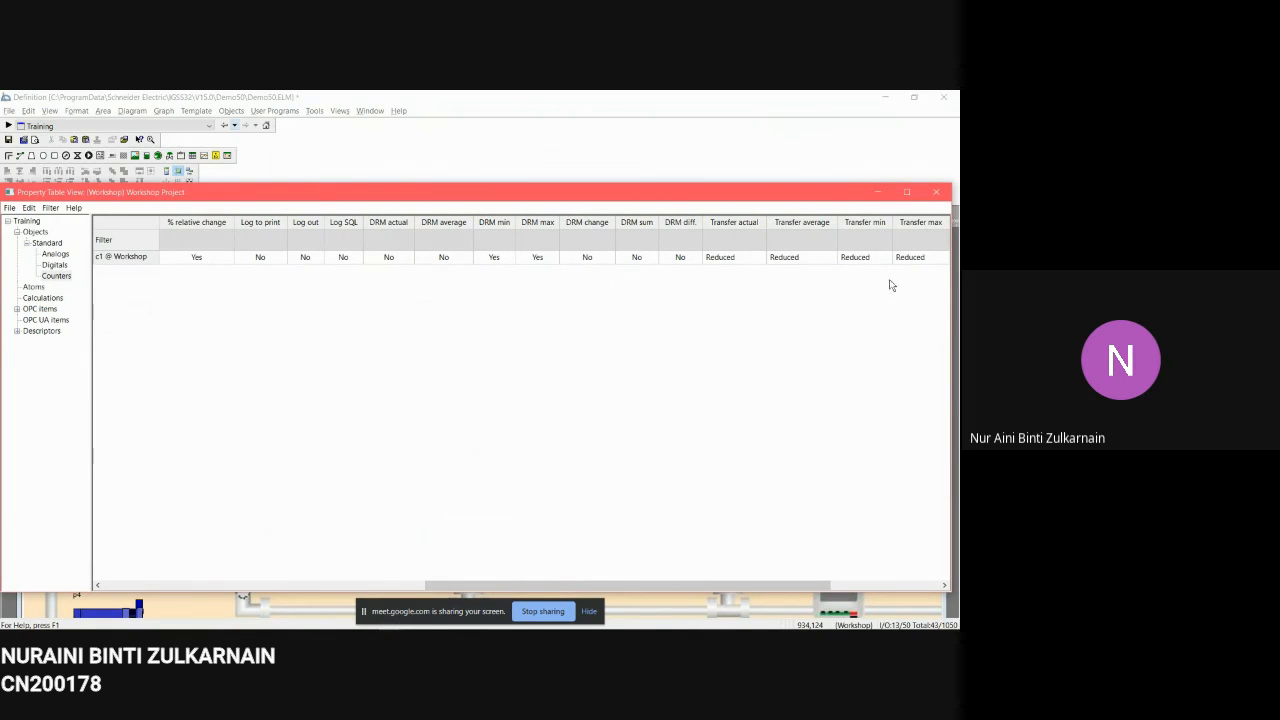
{"action": "left_click_drag", "start_coordinate": [706, 581], "coordinate": [434, 590]}
{"action": "left_click", "coordinate": [355, 257]}
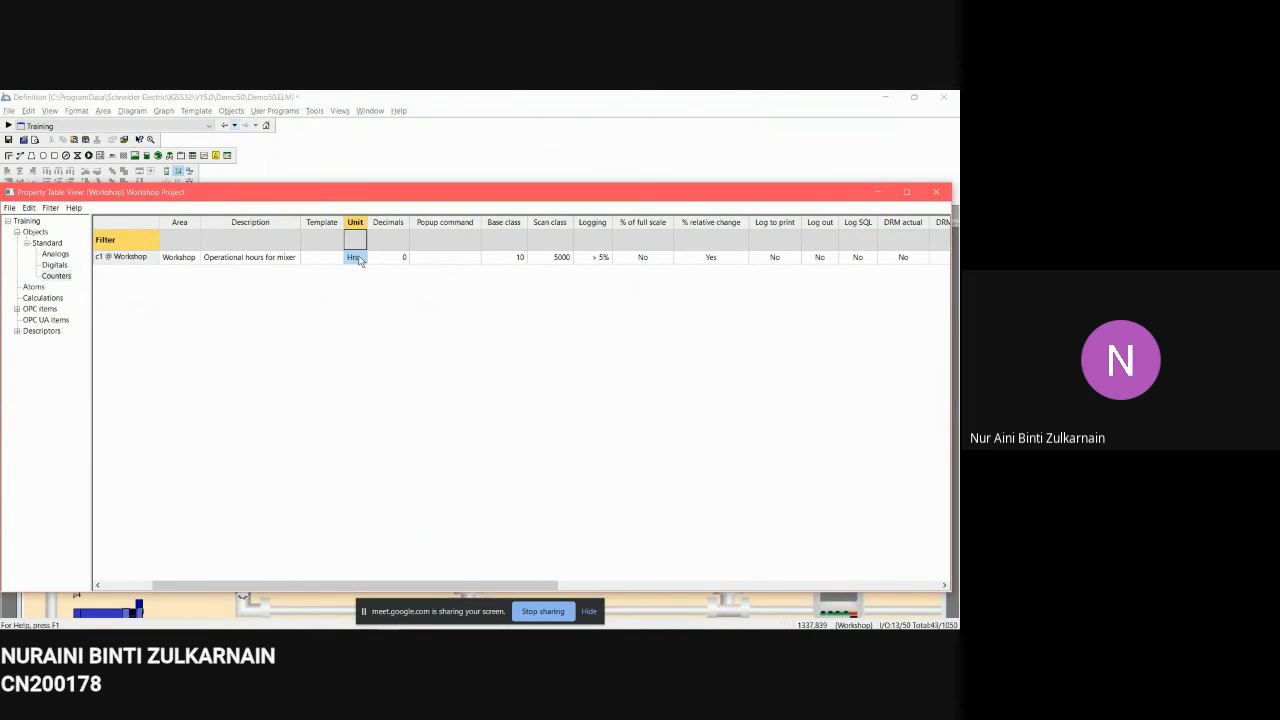
{"action": "left_click", "coordinate": [357, 258]}
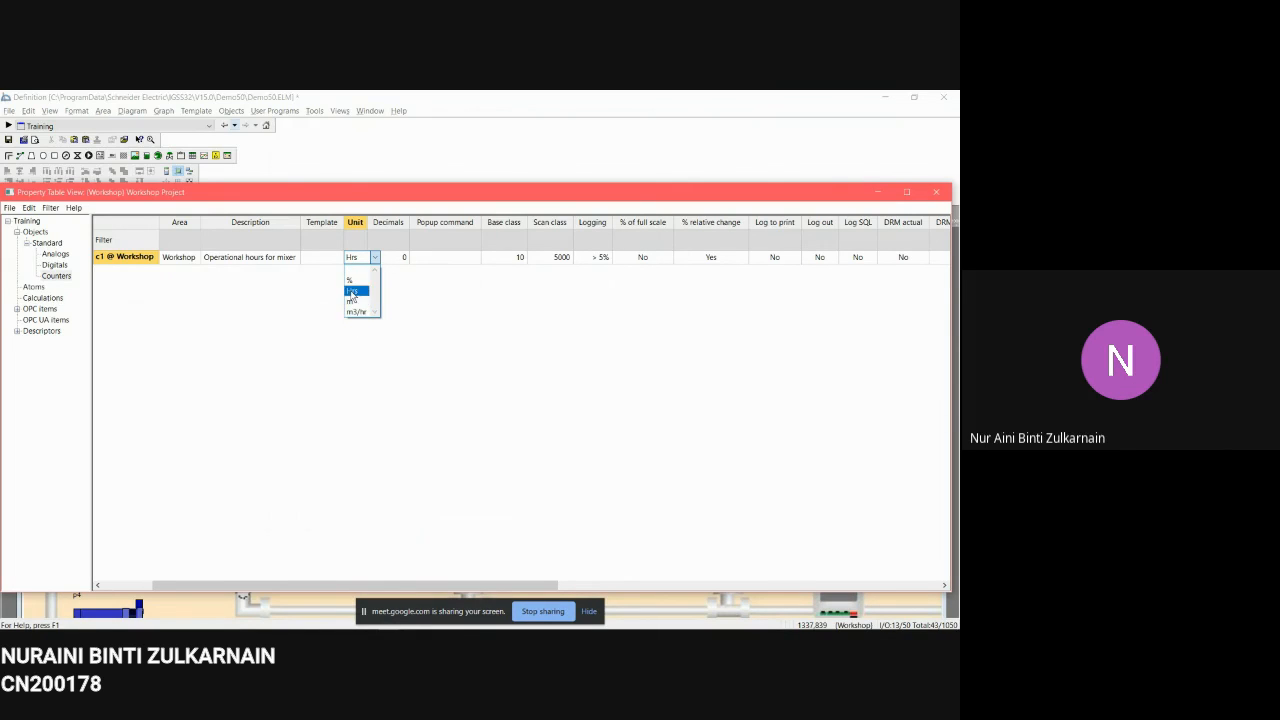
{"action": "left_click", "coordinate": [352, 292]}
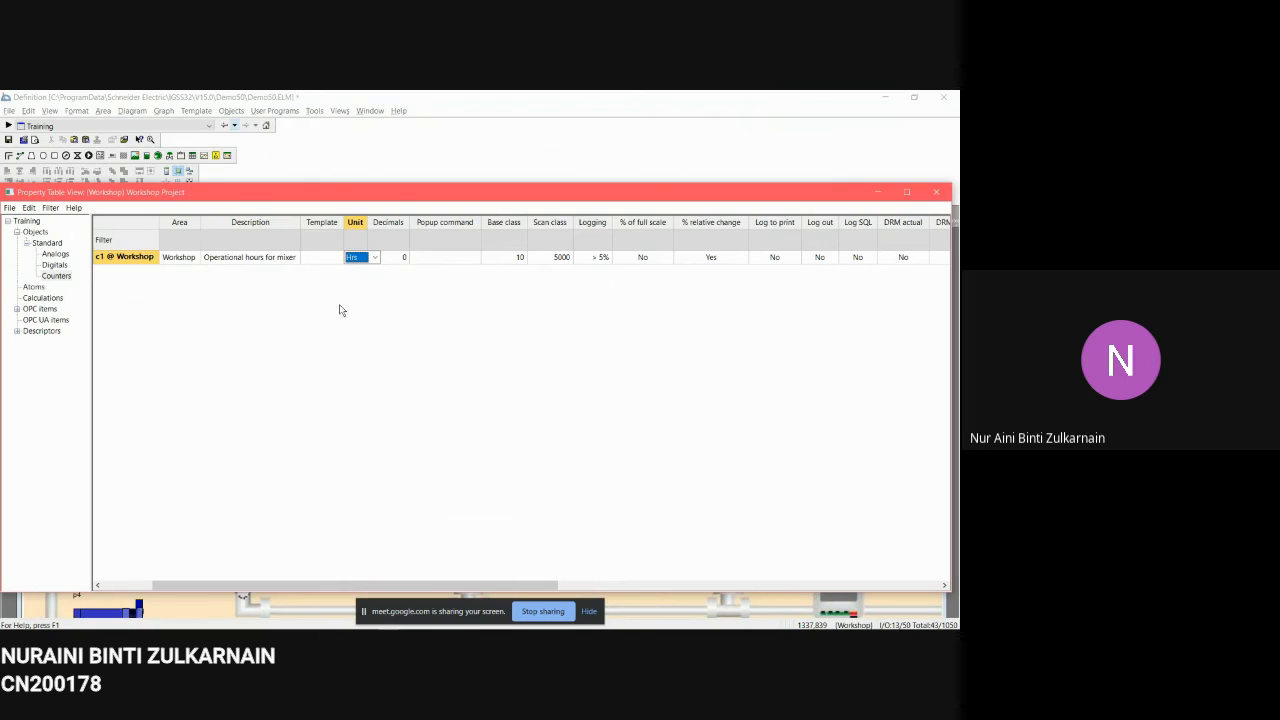
{"action": "left_click", "coordinate": [540, 388]}
{"action": "left_click", "coordinate": [937, 193]}
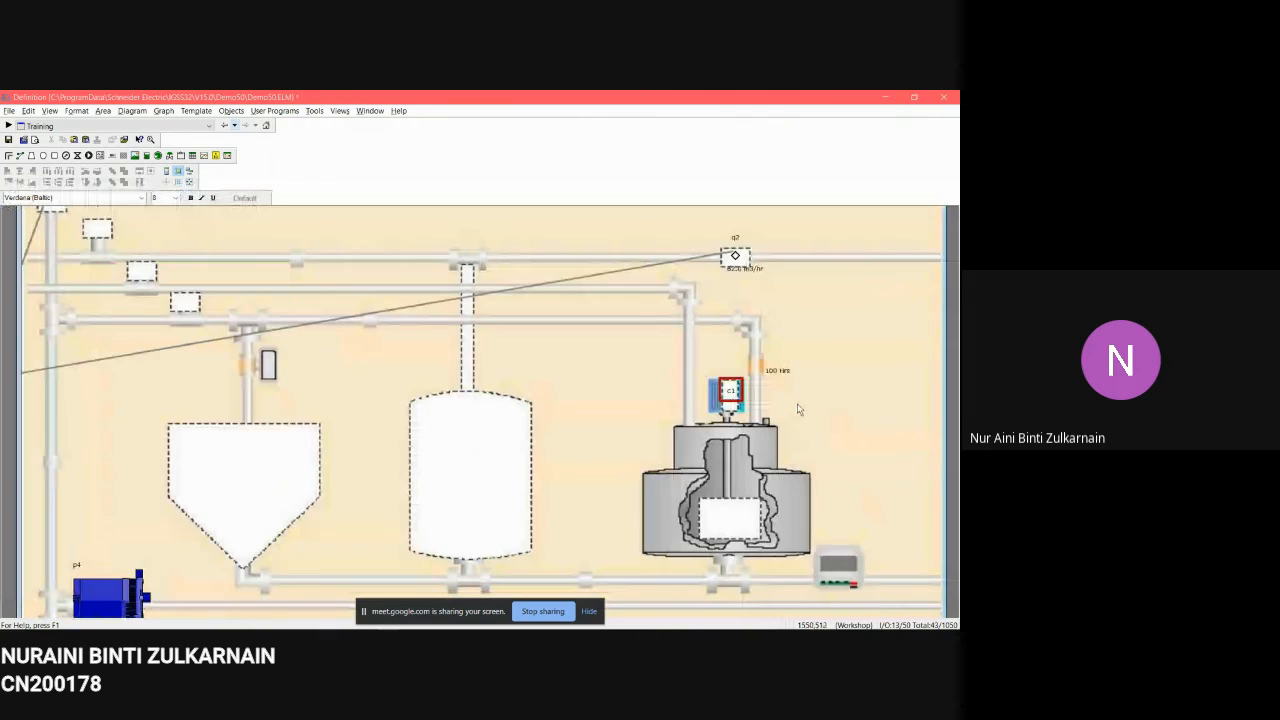
{"action": "scroll", "coordinate": [798, 409], "scroll_direction": "down", "scroll_amount": 1}
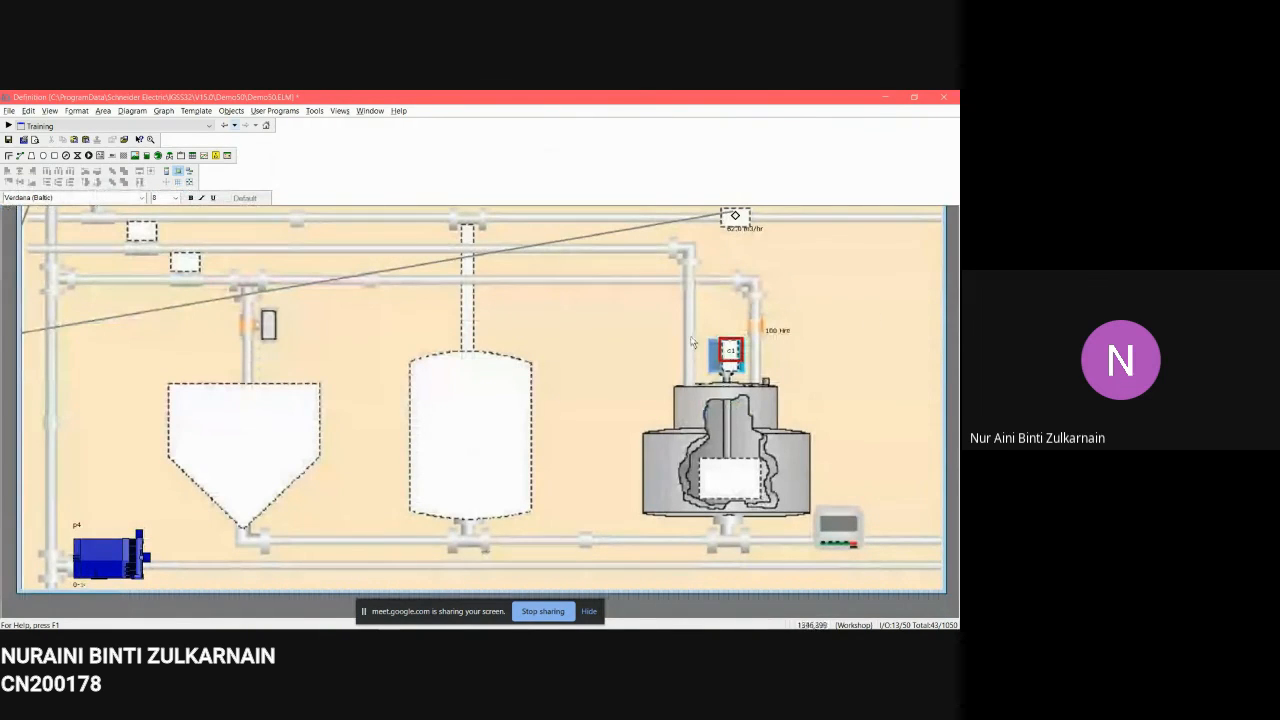
{"action": "scroll", "coordinate": [668, 466], "scroll_direction": "up", "scroll_amount": 1}
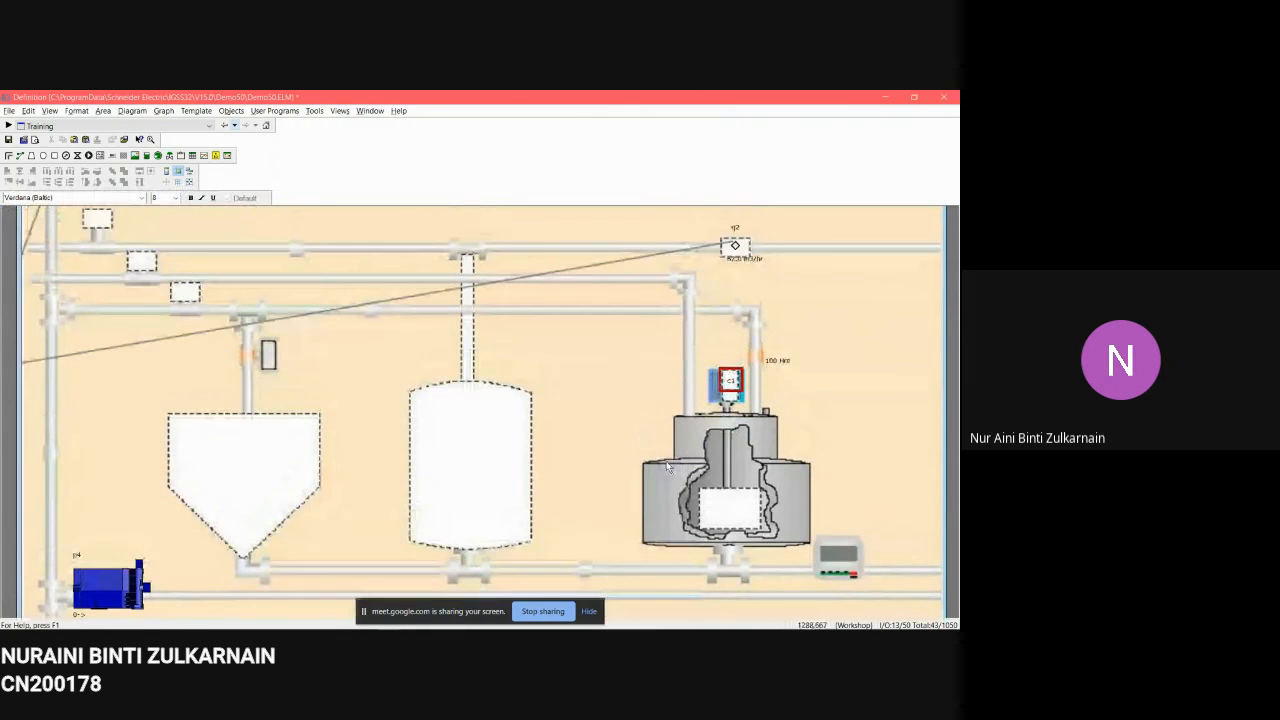
{"action": "scroll", "coordinate": [668, 466], "scroll_direction": "up", "scroll_amount": 2}
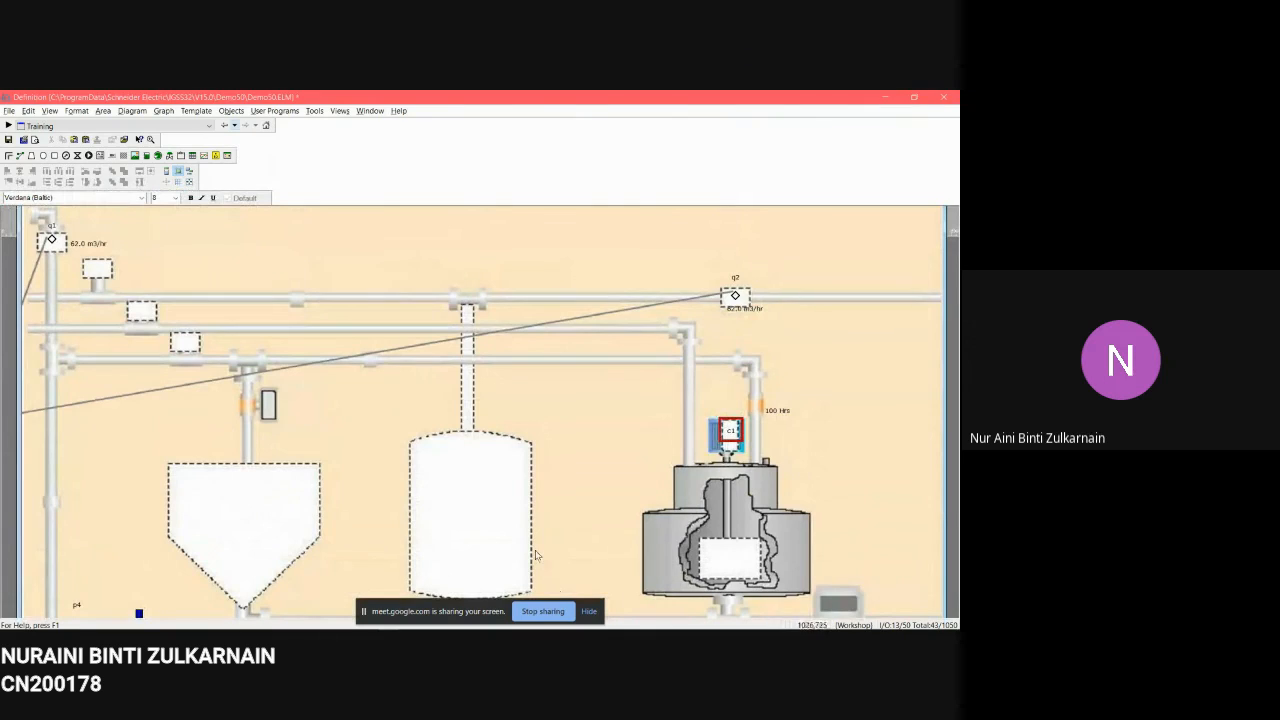
{"action": "left_click", "coordinate": [561, 605]}
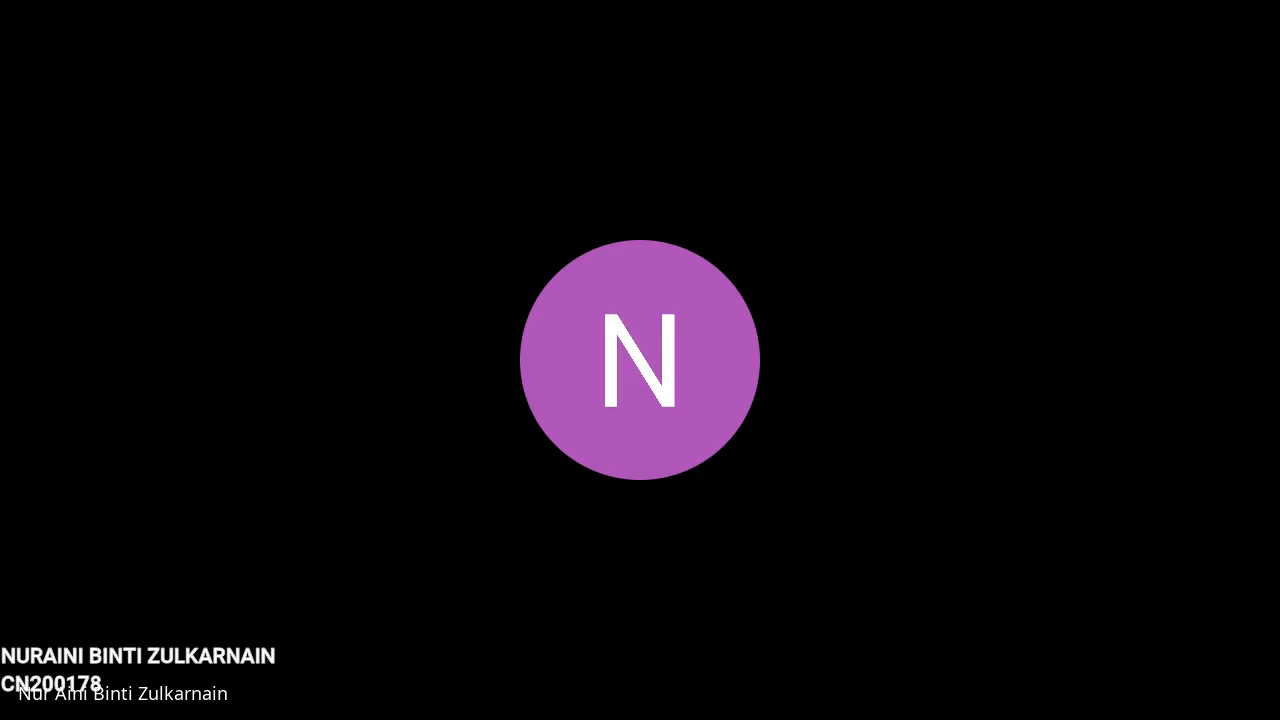